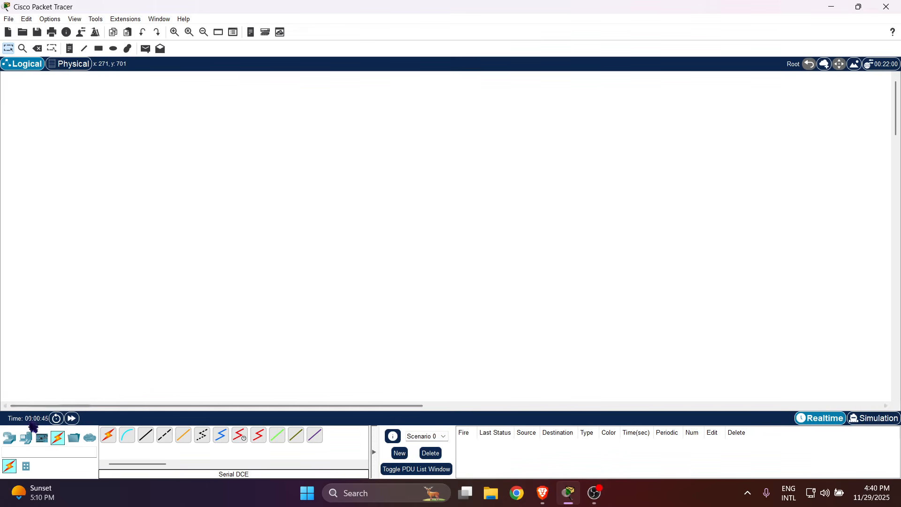
# Step: Place two Router-PT routers side by side in the upper part of the empty workspace
pyautogui.click(9, 443)
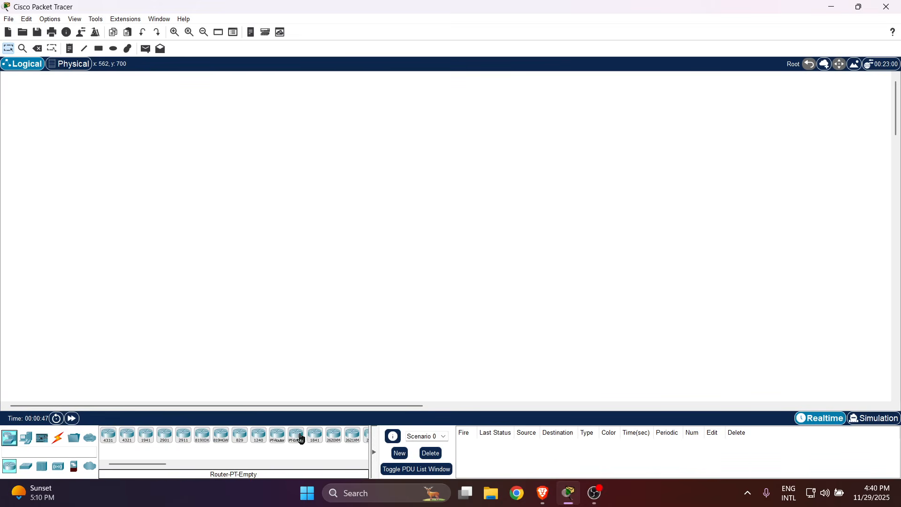
pyautogui.click(273, 439)
pyautogui.click(304, 125)
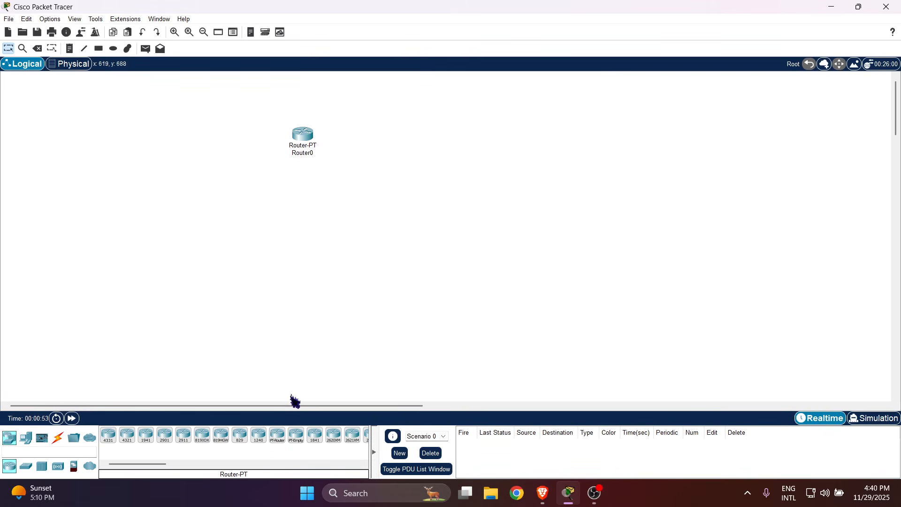
pyautogui.click(278, 436)
pyautogui.click(488, 135)
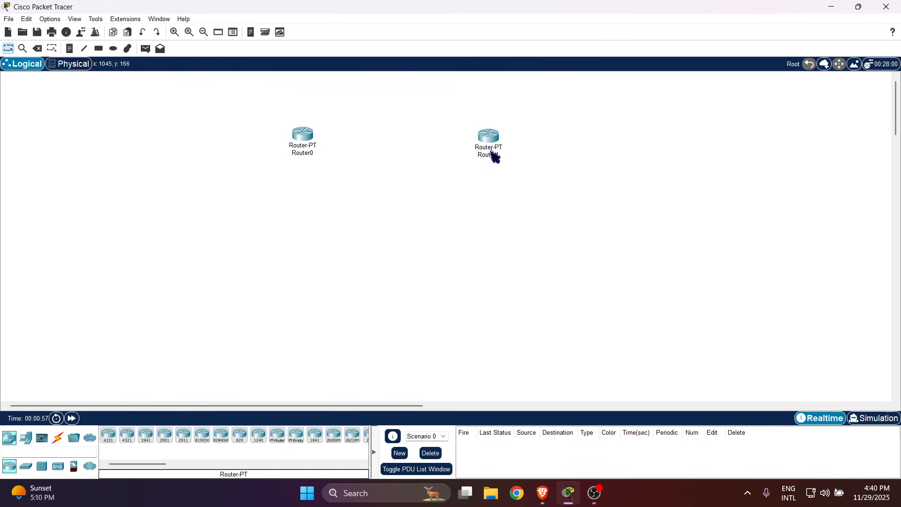
pyautogui.moveTo(496, 159); pyautogui.dragTo(506, 154)
# Step: Place a Switch-PT switch below each of the two routers
pyautogui.click(26, 466)
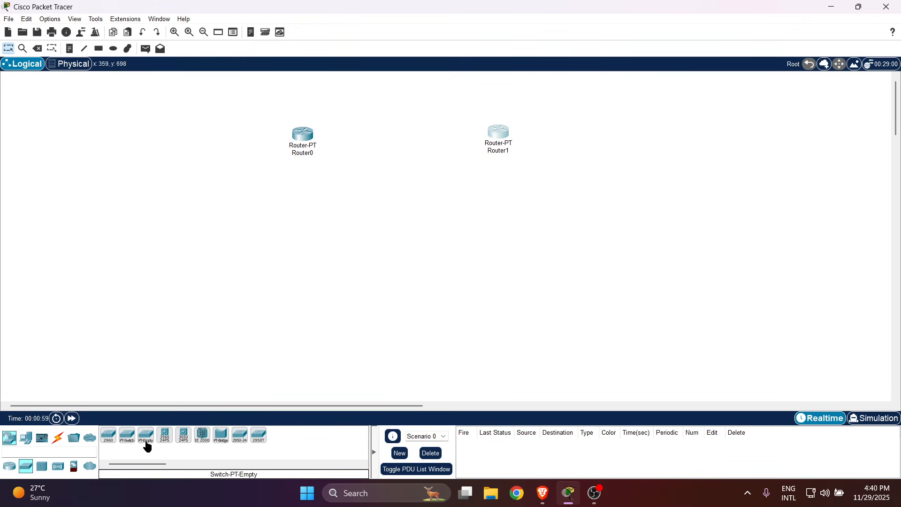
pyautogui.click(127, 436)
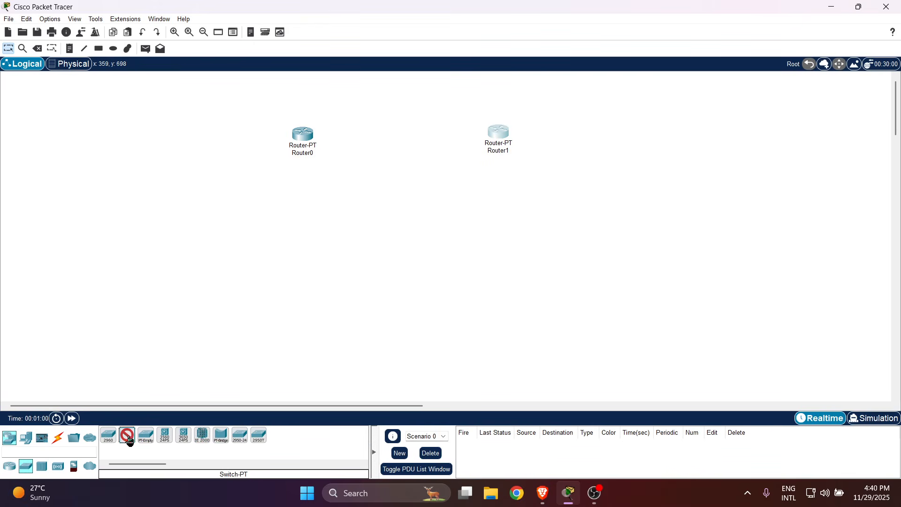
pyautogui.click(296, 218)
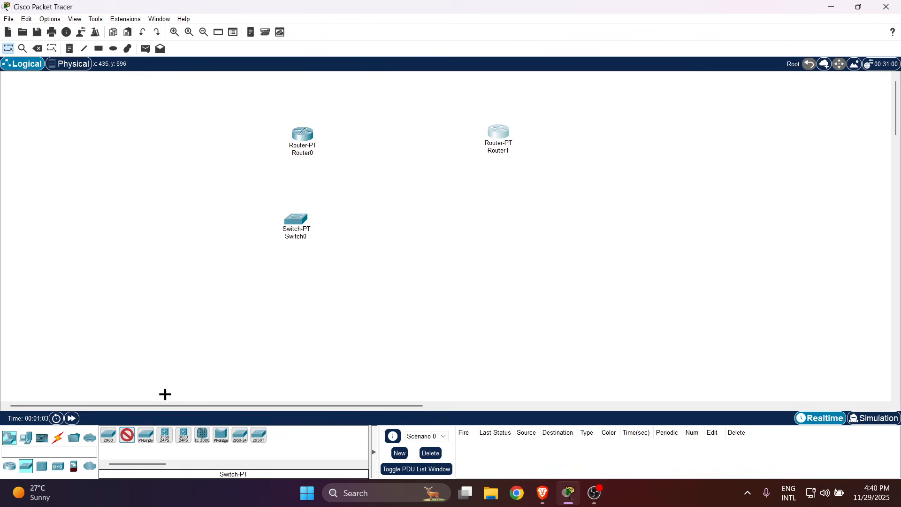
pyautogui.click(494, 215)
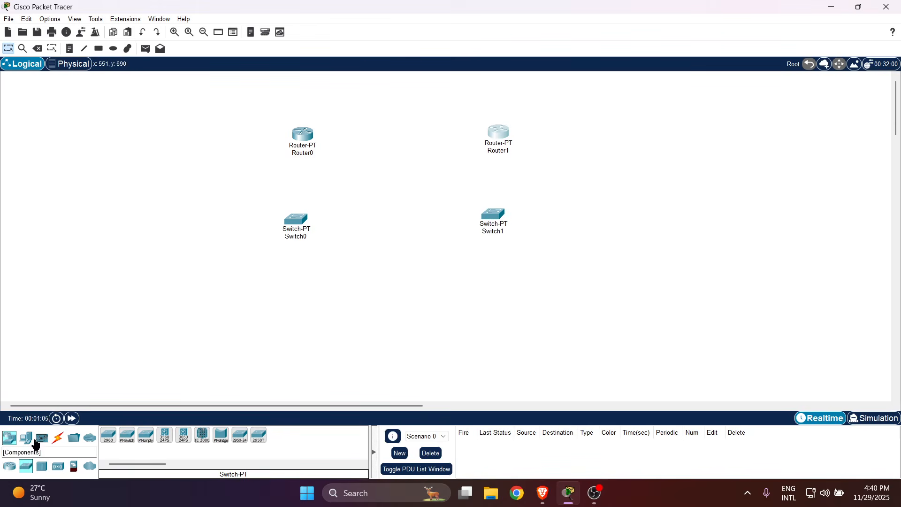
# Step: Place four PCs in a row, two beneath each switch, and even out the positions of PC2 and PC3
pyautogui.click(27, 439)
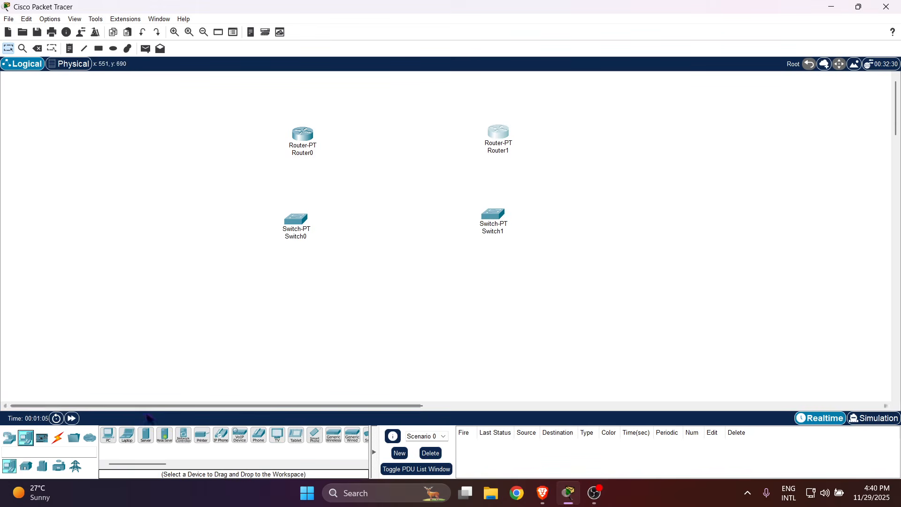
pyautogui.click(116, 441)
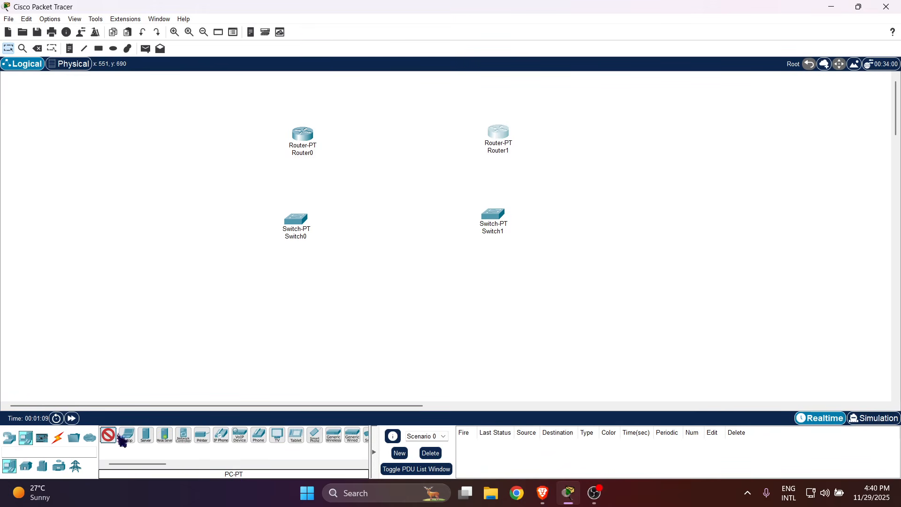
pyautogui.click(226, 307)
pyautogui.click(327, 310)
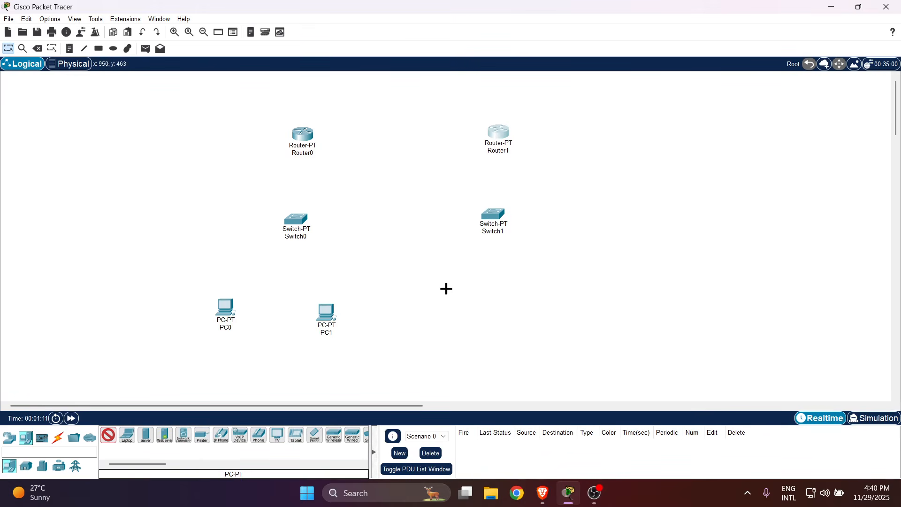
pyautogui.click(452, 289)
pyautogui.click(553, 295)
pyautogui.press('Escape')
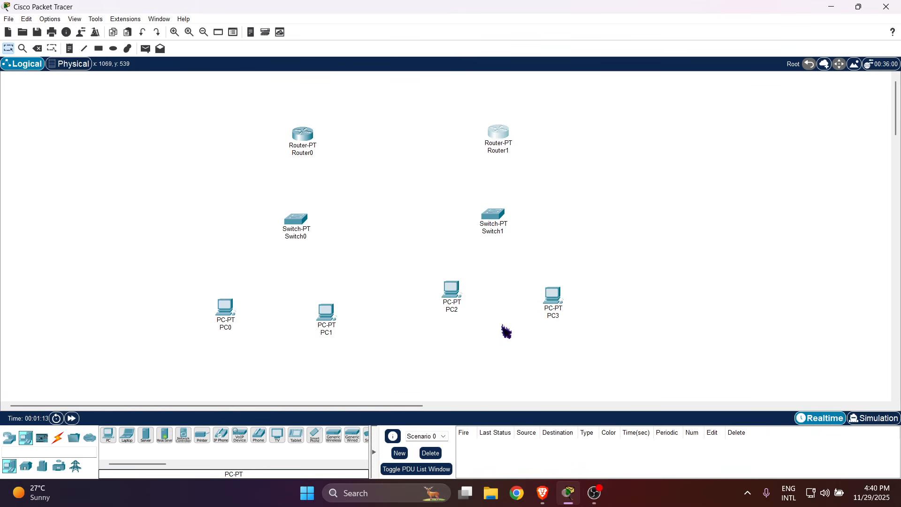
pyautogui.moveTo(452, 292); pyautogui.dragTo(468, 317)
pyautogui.moveTo(555, 299); pyautogui.dragTo(557, 308)
# Step: Cable Switch0 to PC0 and PC1 with copper straight-through, using FastEthernet0/1 and FastEthernet1/1 to each PC's FastEthernet0
pyautogui.click(58, 437)
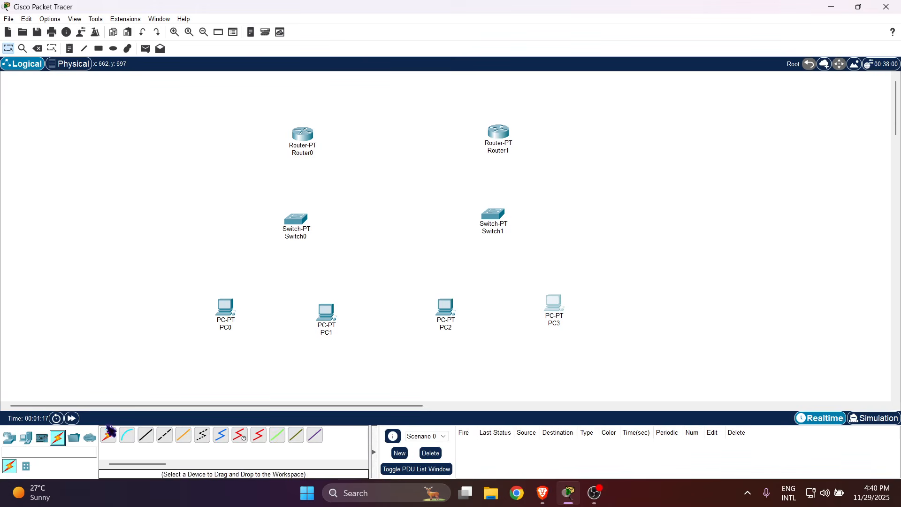
pyautogui.click(146, 435)
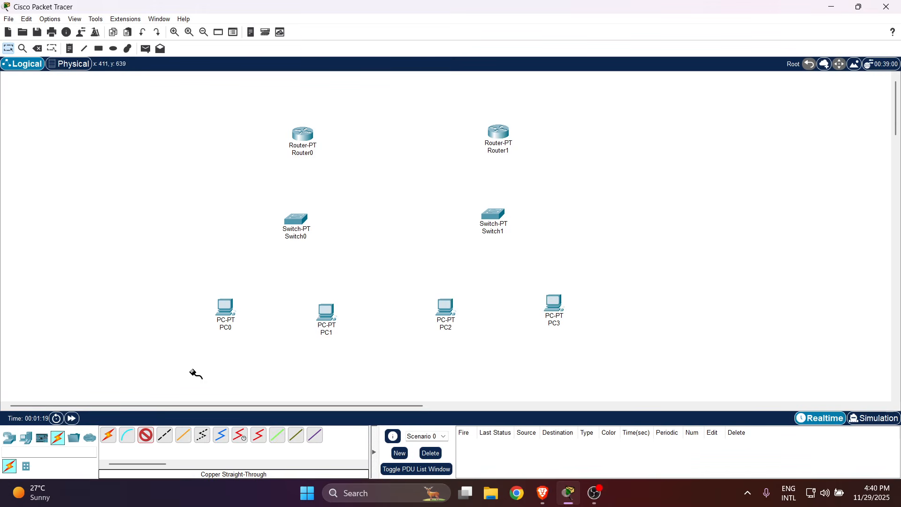
pyautogui.click(289, 228)
pyautogui.click(308, 245)
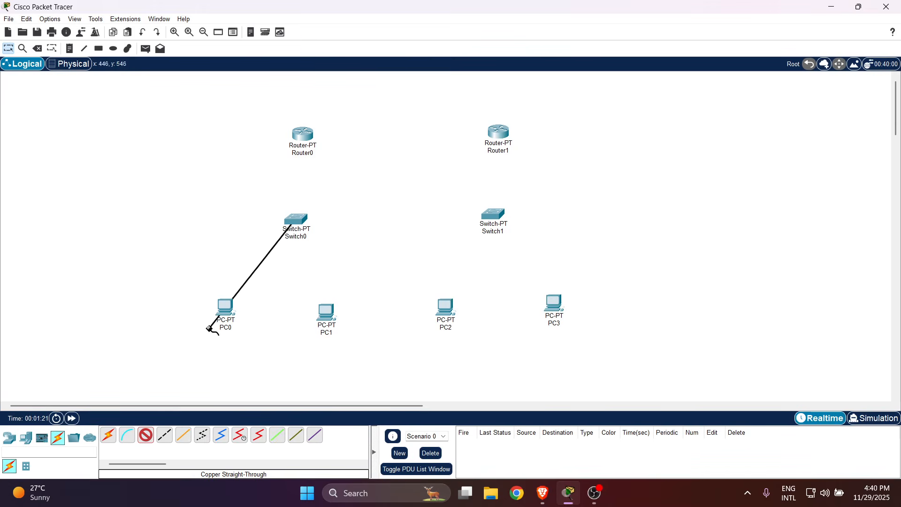
pyautogui.click(225, 310)
pyautogui.click(253, 351)
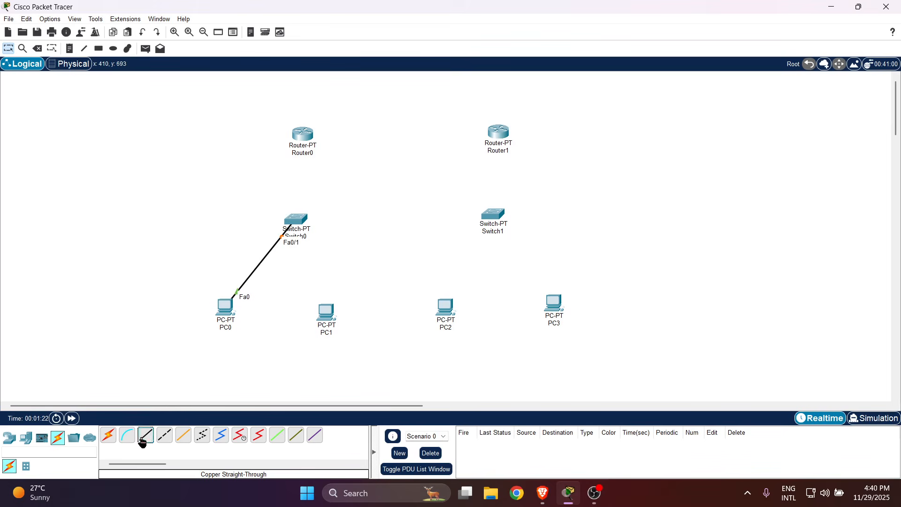
pyautogui.click(299, 225)
pyautogui.click(323, 256)
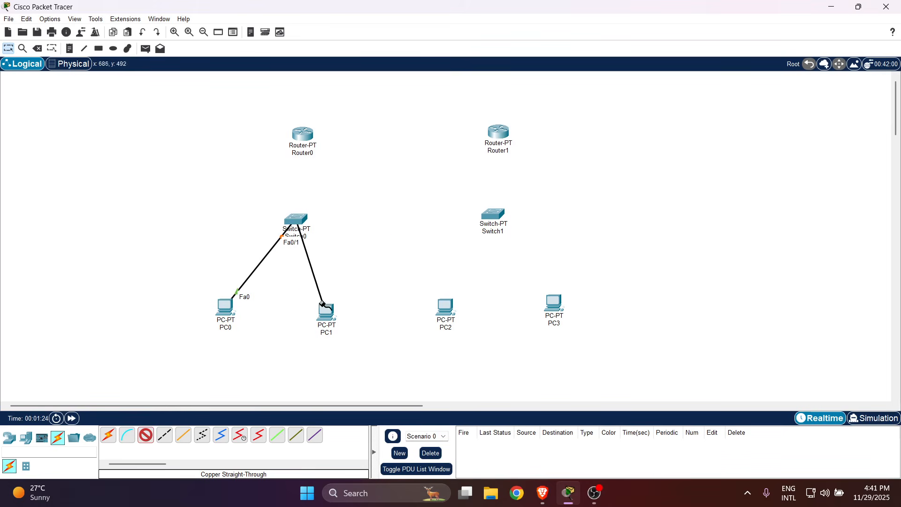
pyautogui.click(325, 311)
pyautogui.click(351, 355)
# Step: Cable Switch1 to PC2 and PC3 with copper straight-through, using FastEthernet0/1 and FastEthernet1/1 to each PC's FastEthernet0
pyautogui.click(144, 438)
pyautogui.click(492, 219)
pyautogui.click(513, 250)
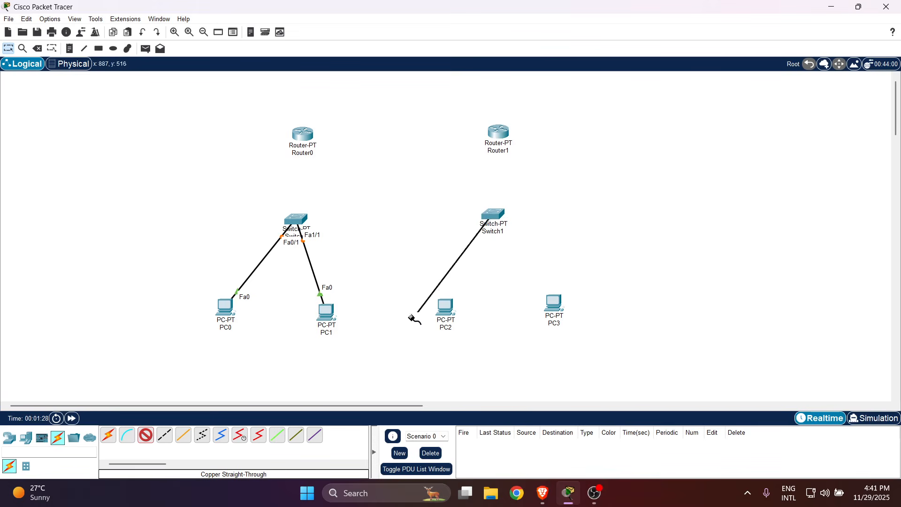
pyautogui.click(447, 312)
pyautogui.click(469, 342)
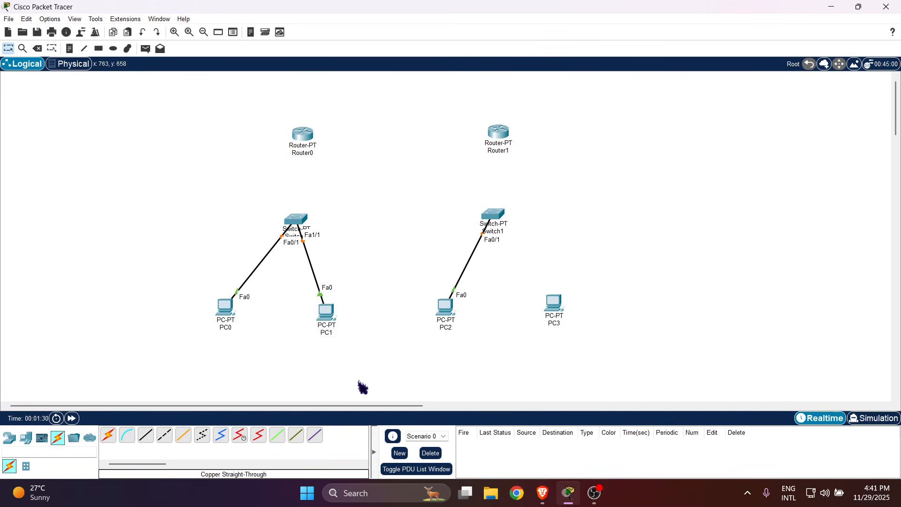
pyautogui.click(146, 436)
pyautogui.click(492, 218)
pyautogui.click(528, 244)
pyautogui.click(555, 308)
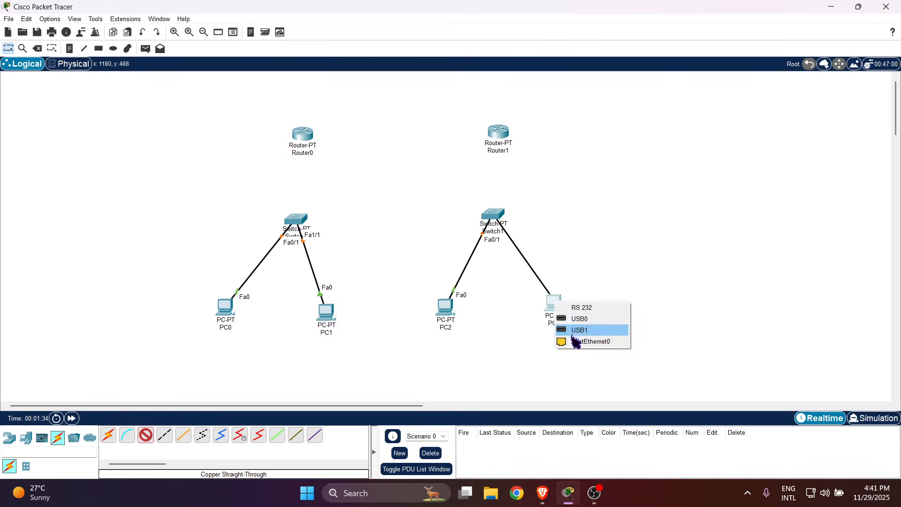
pyautogui.click(579, 335)
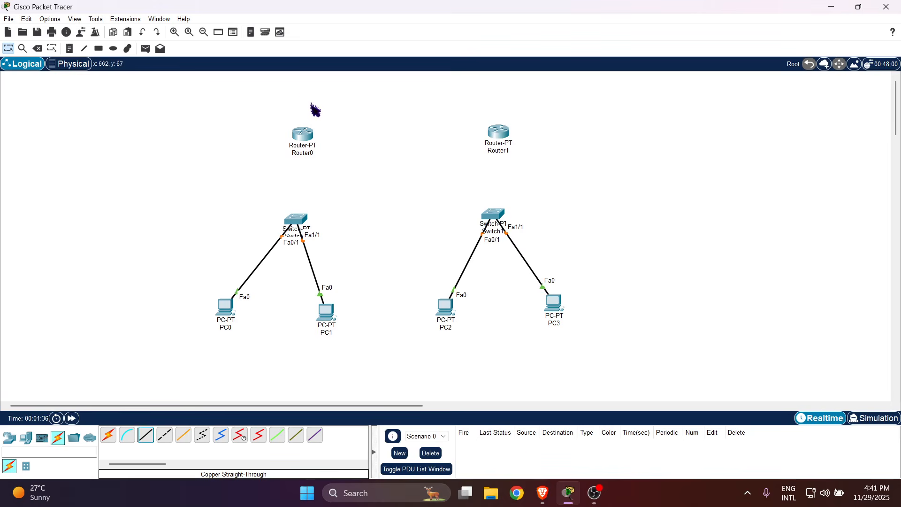
# Step: Connect Router0's FastEthernet0/0 to Switch0's FastEthernet2/1 with a copper straight-through cable
pyautogui.click(147, 437)
pyautogui.click(303, 133)
pyautogui.click(329, 163)
pyautogui.click(296, 219)
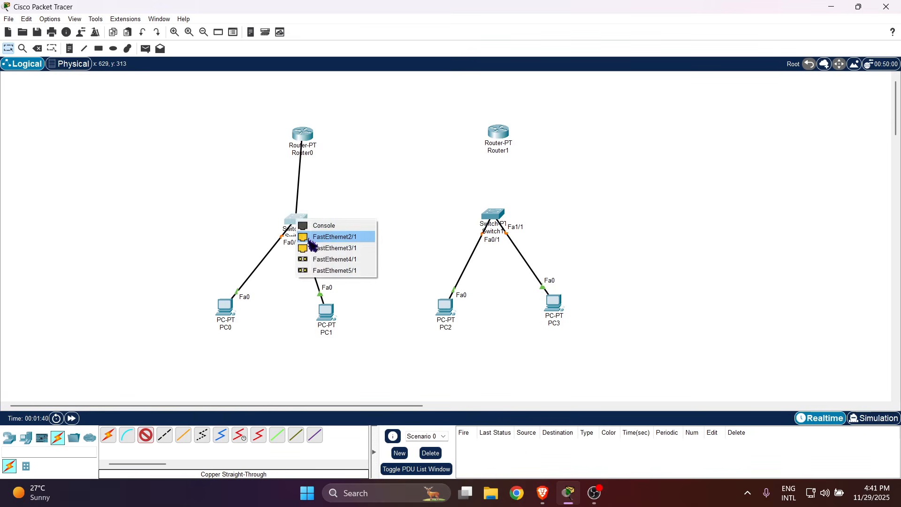
pyautogui.click(321, 238)
# Step: Connect Router1's FastEthernet0/0 to Switch1's FastEthernet2/1 with a copper straight-through cable and align Router1 above the switch
pyautogui.click(147, 436)
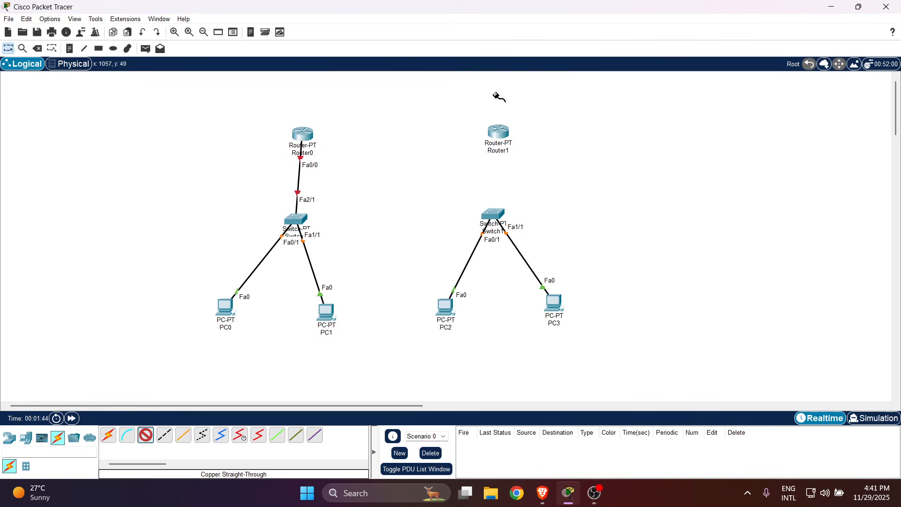
pyautogui.click(488, 140)
pyautogui.click(516, 171)
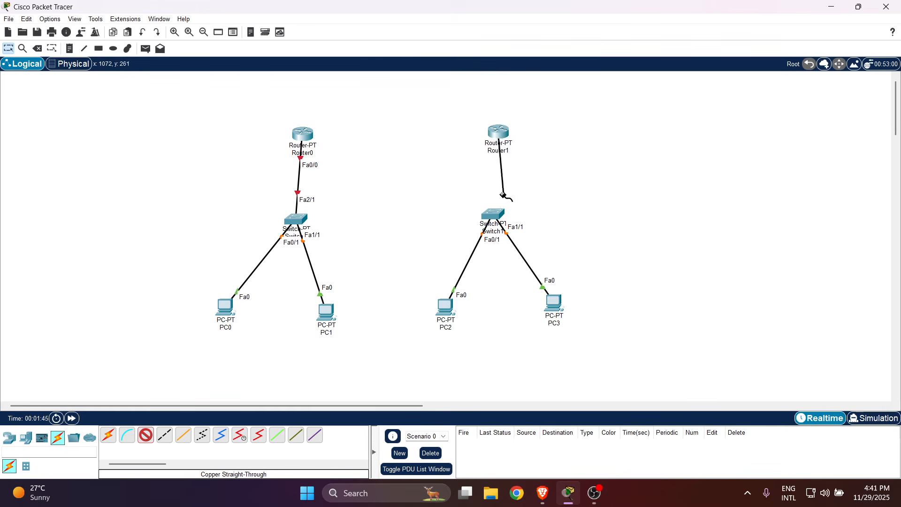
pyautogui.click(494, 216)
pyautogui.click(522, 241)
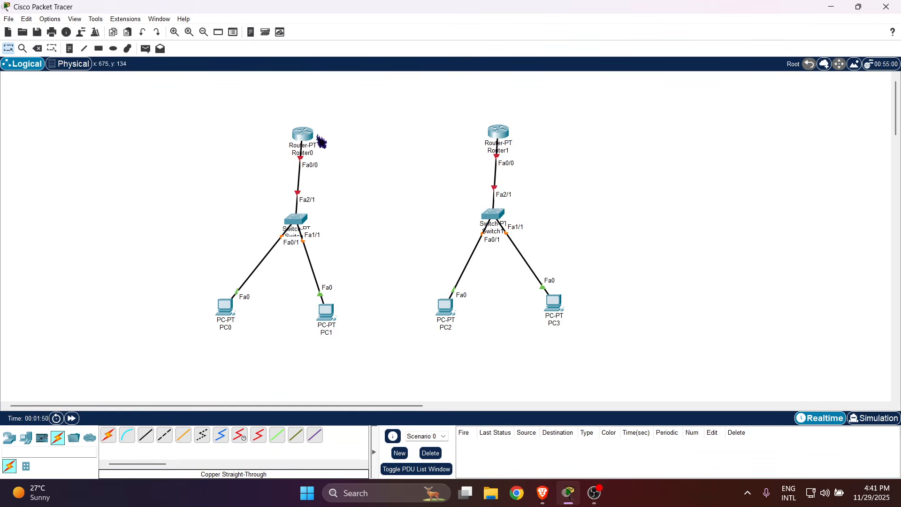
pyautogui.moveTo(500, 138); pyautogui.dragTo(493, 139)
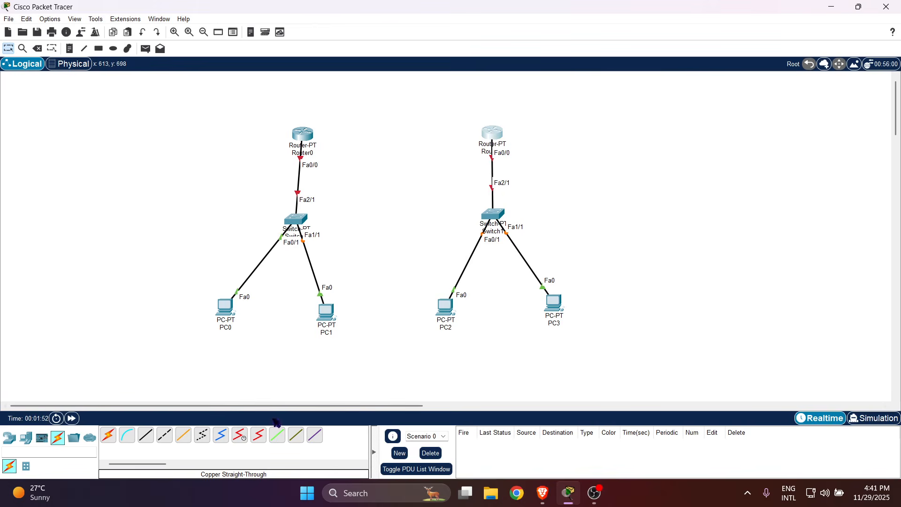
# Step: Link Router0's Serial2/0 to Router1's Serial2/0 with a Serial DCE cable and align Router0 above Switch0
pyautogui.click(241, 436)
pyautogui.click(303, 141)
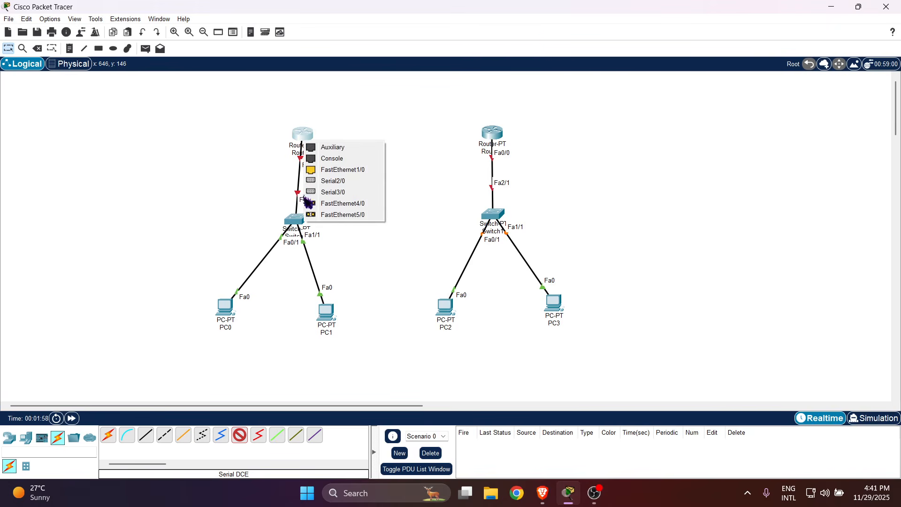
pyautogui.click(356, 181)
pyautogui.click(493, 134)
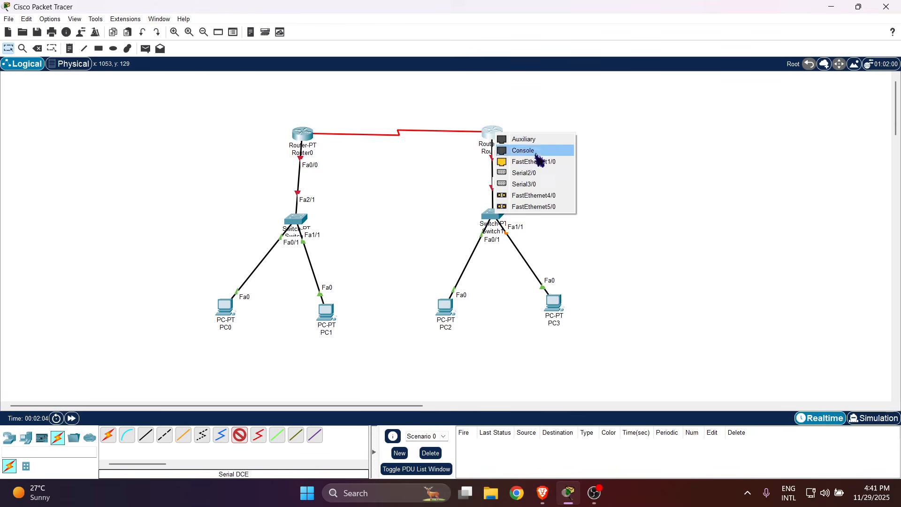
pyautogui.click(536, 177)
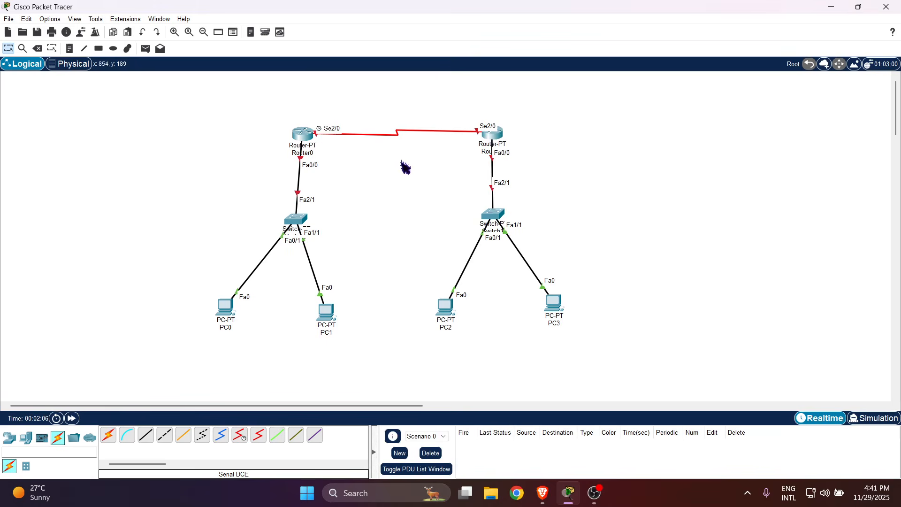
pyautogui.moveTo(301, 138); pyautogui.dragTo(293, 137)
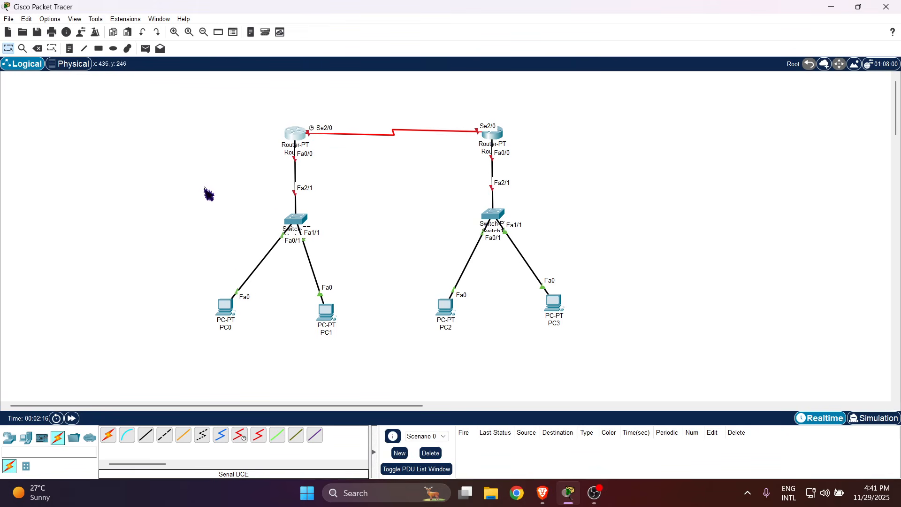
pyautogui.moveTo(217, 111); pyautogui.dragTo(353, 366)
pyautogui.moveTo(439, 103); pyautogui.dragTo(606, 399)
pyautogui.moveTo(351, 115); pyautogui.dragTo(443, 169)
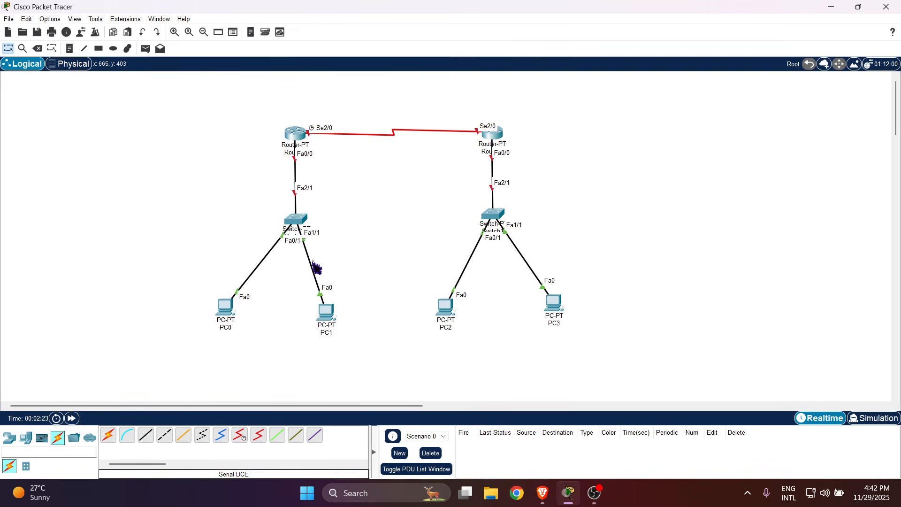
pyautogui.moveTo(159, 211); pyautogui.dragTo(382, 367)
pyautogui.moveTo(459, 176); pyautogui.dragTo(579, 367)
pyautogui.moveTo(354, 101); pyautogui.dragTo(435, 174)
# Step: Add a note beside Switch0 with the lines NA-40.0.0.0 and DG-40.0.0.1
pyautogui.click(70, 48)
pyautogui.click(180, 216)
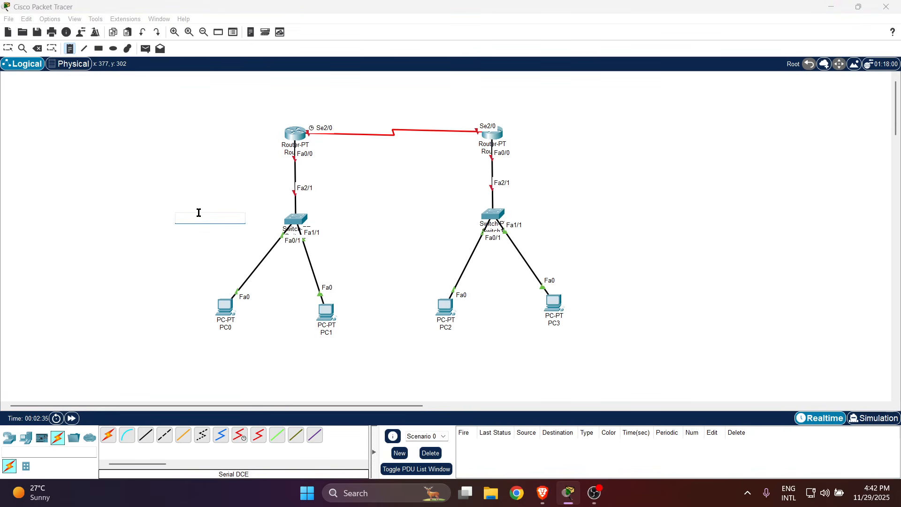
pyautogui.write('NA-40.0.0.0')
pyautogui.press('Return')
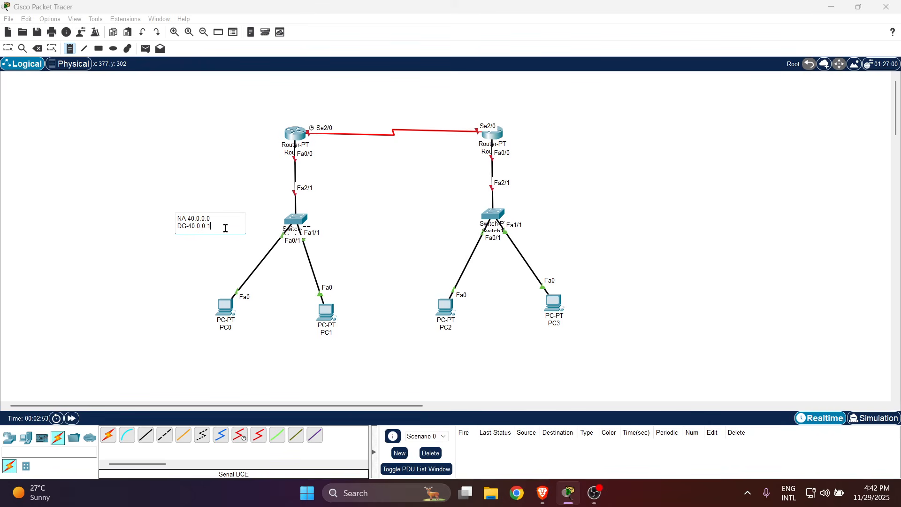
# Step: Copy the note's text into a new note beside Switch1 and change it to NA-140.120.0.0 and DG-140.120.0.1
pyautogui.hotkey('ctrl', 'a')
pyautogui.hotkey('ctrl', 'c')
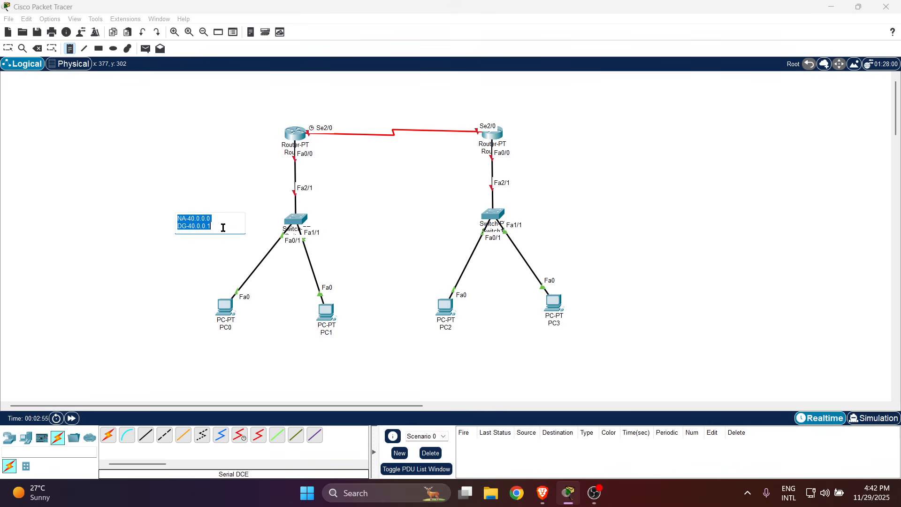
pyautogui.click(549, 212)
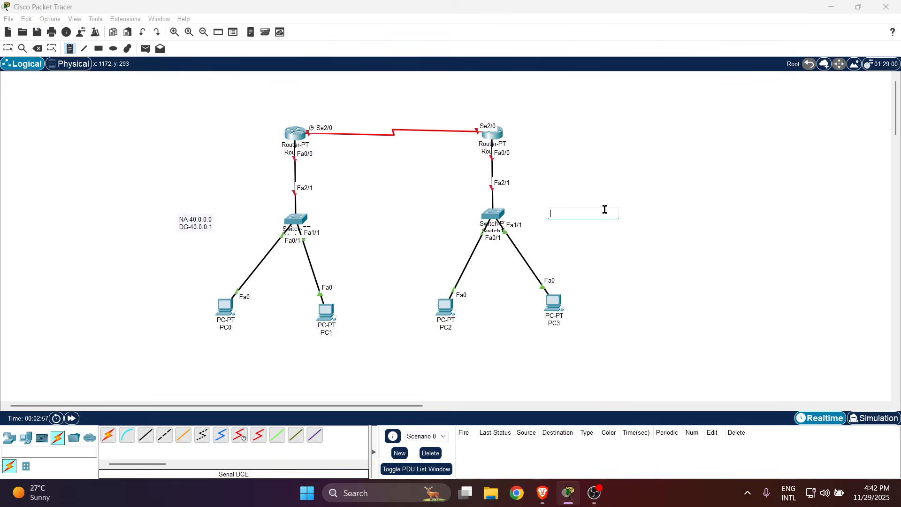
pyautogui.hotkey('ctrl', 'v')
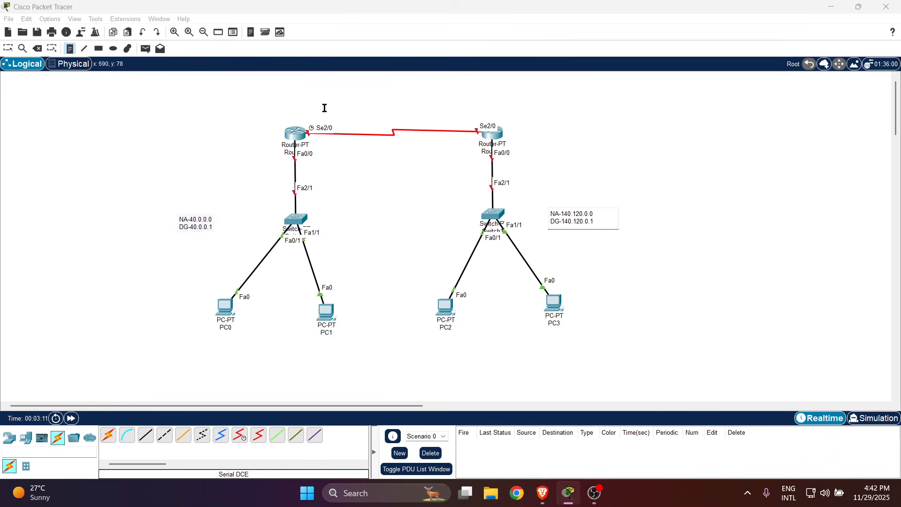
# Step: Add a note above the serial link between the two routers reading NA- 194.120.50.0
pyautogui.click(387, 113)
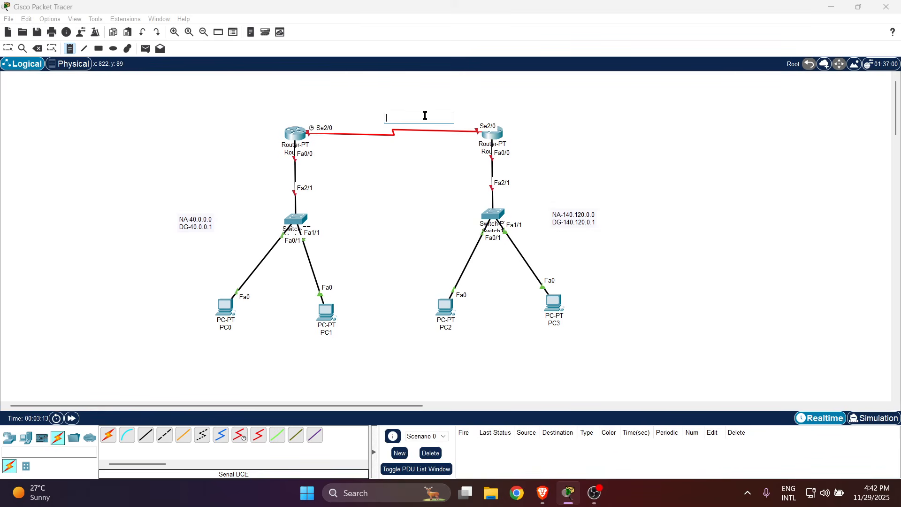
pyautogui.hotkey('ctrl', 'v')
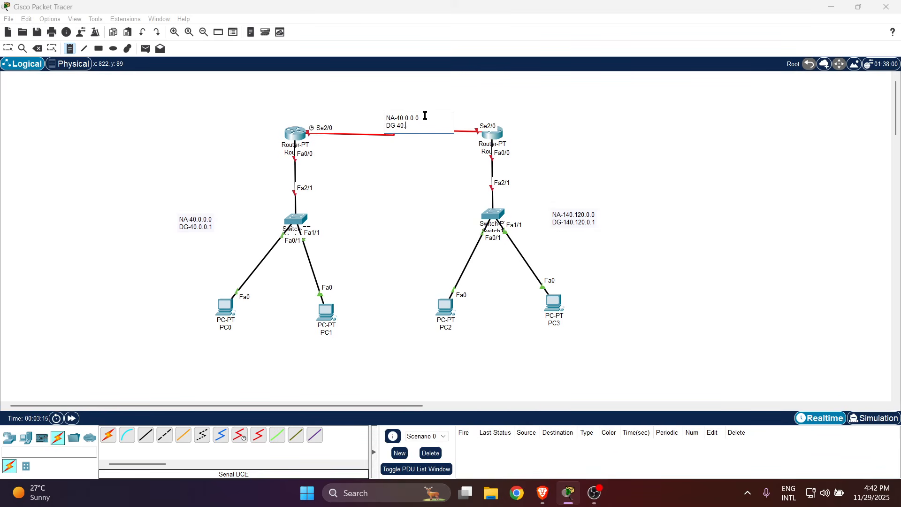
pyautogui.press('BackSpace')
pyautogui.press('BackSpace')
pyautogui.press('BackSpace')
pyautogui.press('BackSpace')
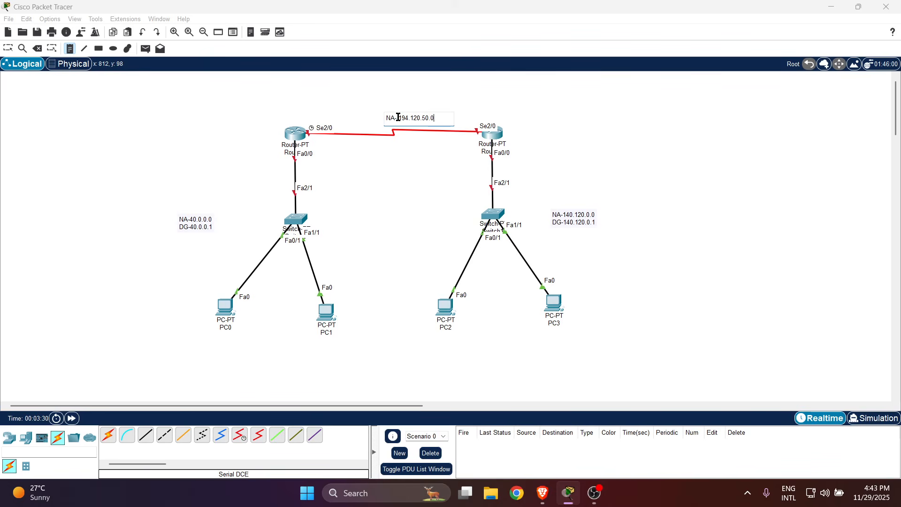
# Step: Copy the serial link note's text into a new note above Router0 and change it to DG- 194.120.50.1
pyautogui.hotkey('ctrl', 'a')
pyautogui.hotkey('ctrl', 'c')
pyautogui.click(301, 113)
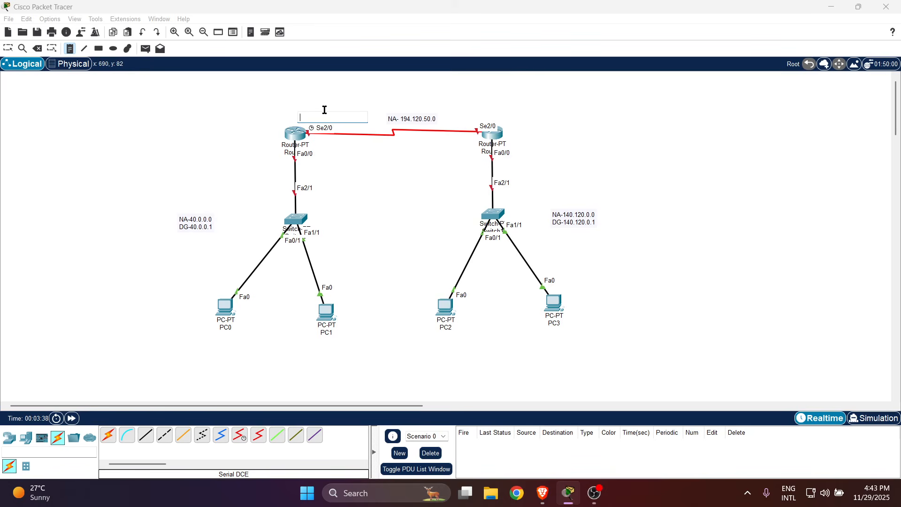
pyautogui.hotkey('ctrl', 'v')
pyautogui.hotkey('ctrl', 'z')
pyautogui.hotkey('ctrl', 'v')
pyautogui.moveTo(311, 117); pyautogui.dragTo(296, 118)
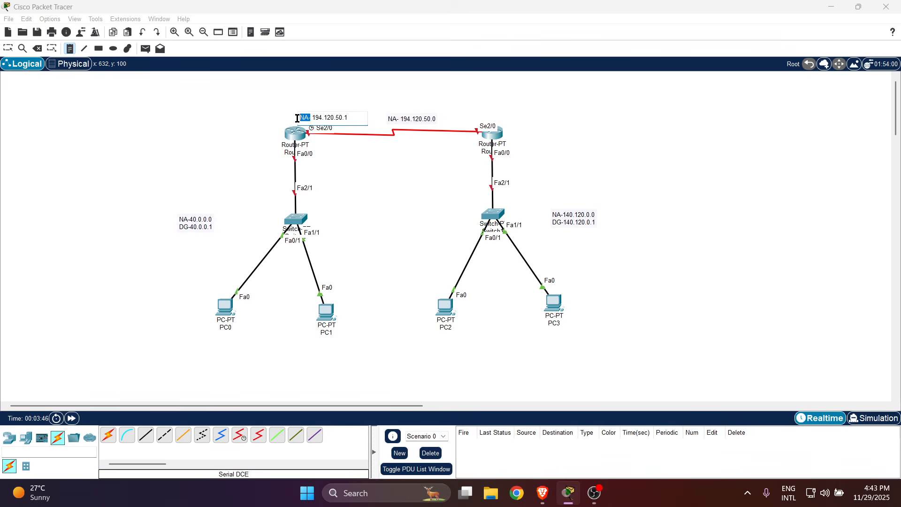
pyautogui.write('DG-')
# Step: Copy Router0's gateway note into a new note above Router1 reading DG- 194.120.50.2, and shift both gateway notes slightly up and to the left
pyautogui.hotkey('ctrl', 'a')
pyautogui.hotkey('ctrl', 'c')
pyautogui.click(484, 113)
pyautogui.hotkey('ctrl', 'v')
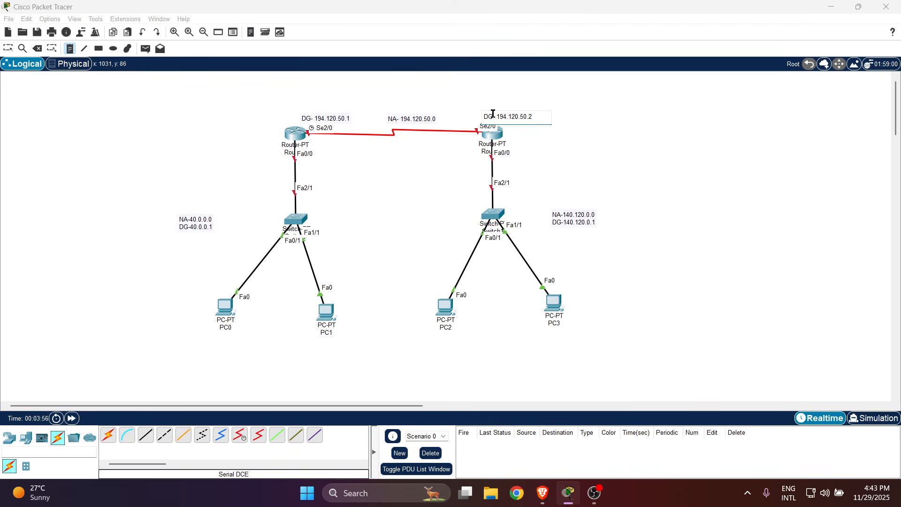
pyautogui.press('Escape')
pyautogui.moveTo(533, 120); pyautogui.dragTo(517, 113)
pyautogui.moveTo(350, 120); pyautogui.dragTo(342, 113)
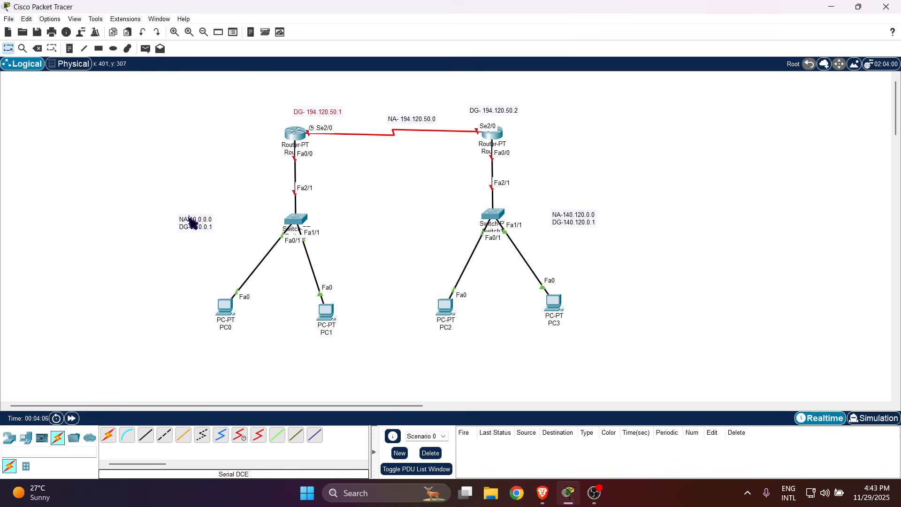
pyautogui.moveTo(154, 205); pyautogui.dragTo(240, 266)
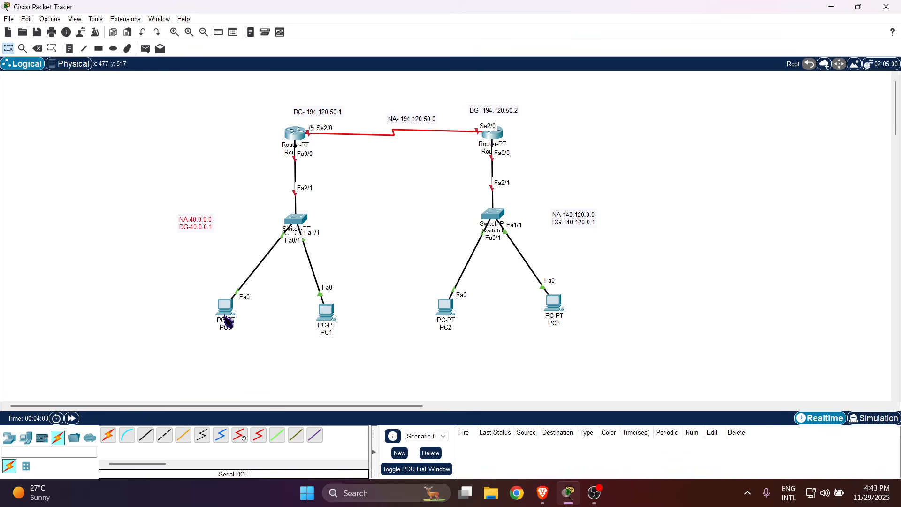
pyautogui.moveTo(411, 279); pyautogui.dragTo(607, 352)
pyautogui.click(605, 341)
pyautogui.moveTo(528, 210); pyautogui.dragTo(626, 273)
pyautogui.click(634, 323)
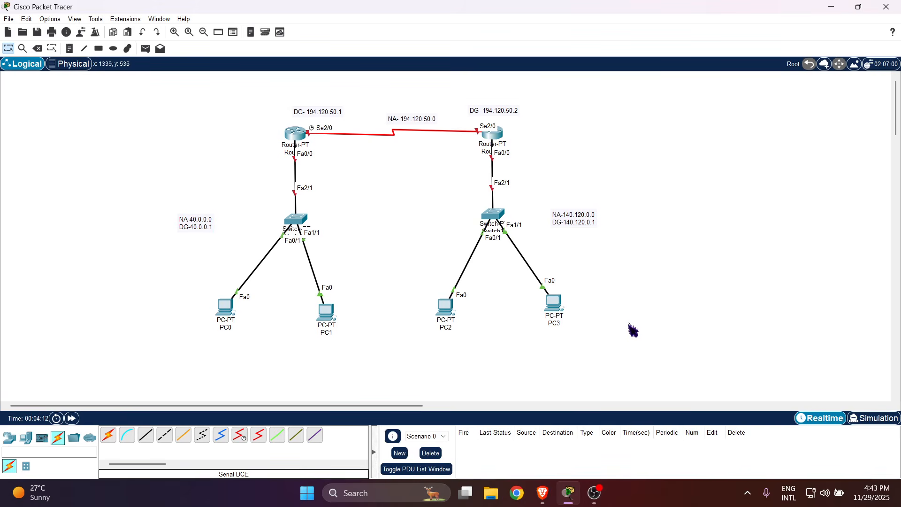
# Step: Configure PC0 with static IPv4 address 40.0.0.2, subnet mask 255.0.0.0 and default gateway 40.0.0.1
pyautogui.click(224, 308)
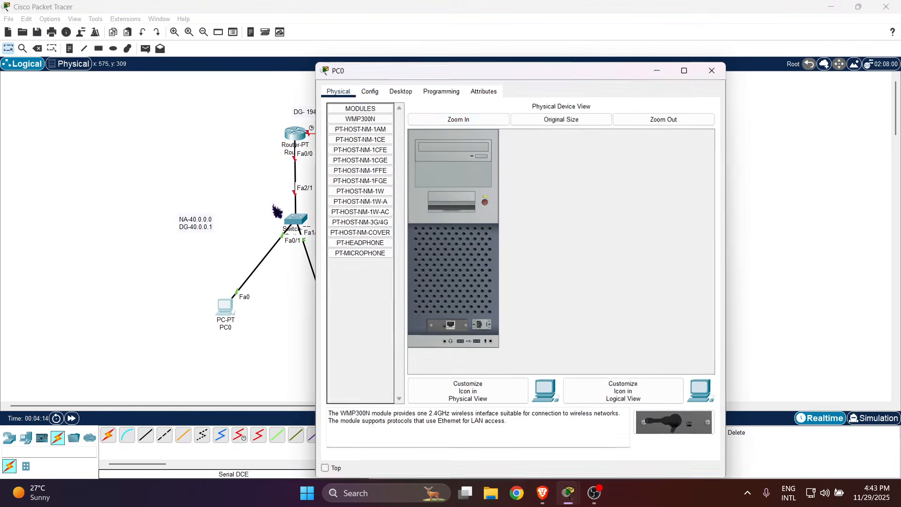
pyautogui.click(401, 91)
pyautogui.click(363, 131)
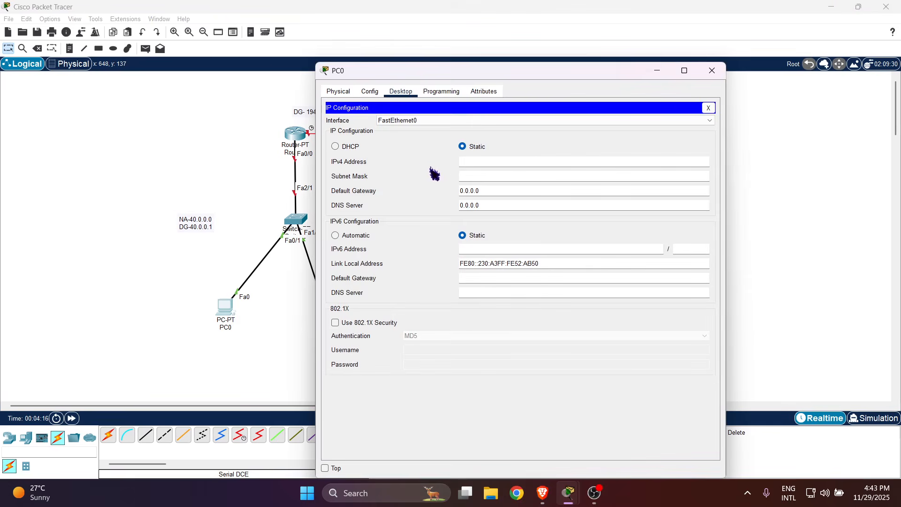
pyautogui.click(513, 163)
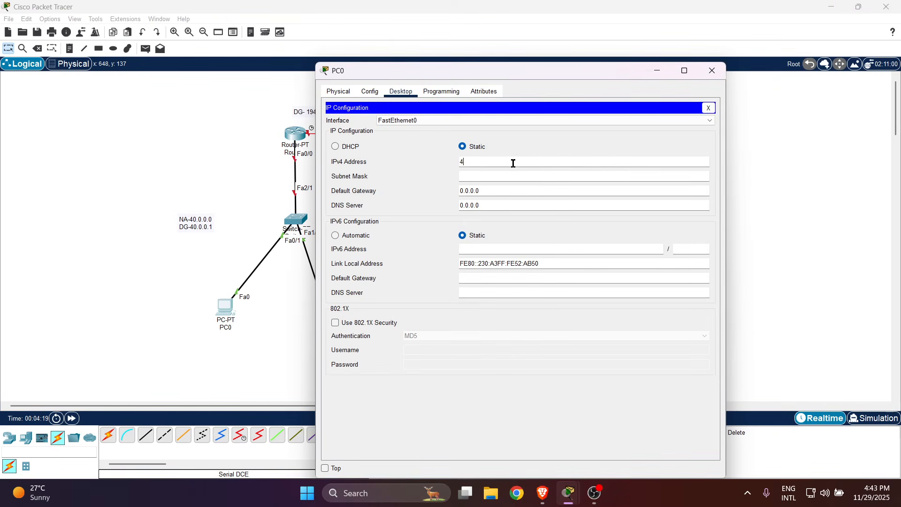
pyautogui.write('40.0.0.')
pyautogui.click(503, 161)
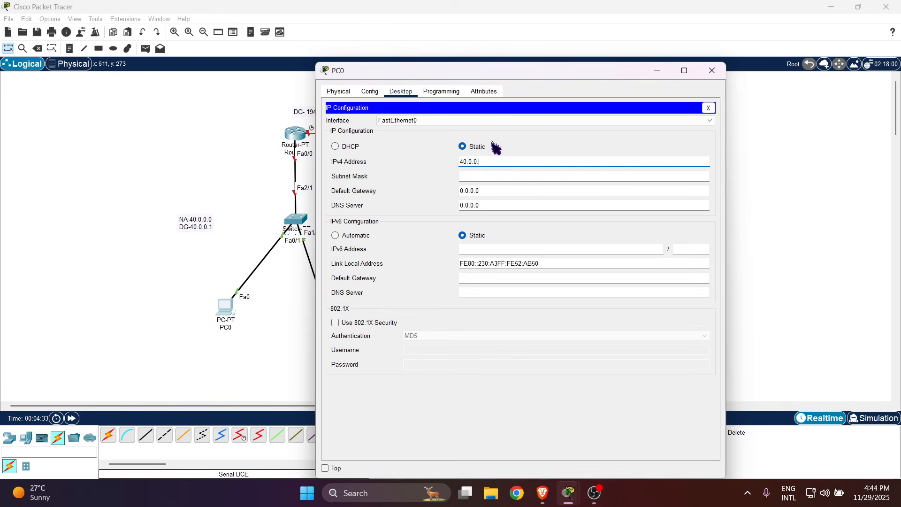
pyautogui.press('Tab')
pyautogui.click(490, 193)
pyautogui.write('40.')
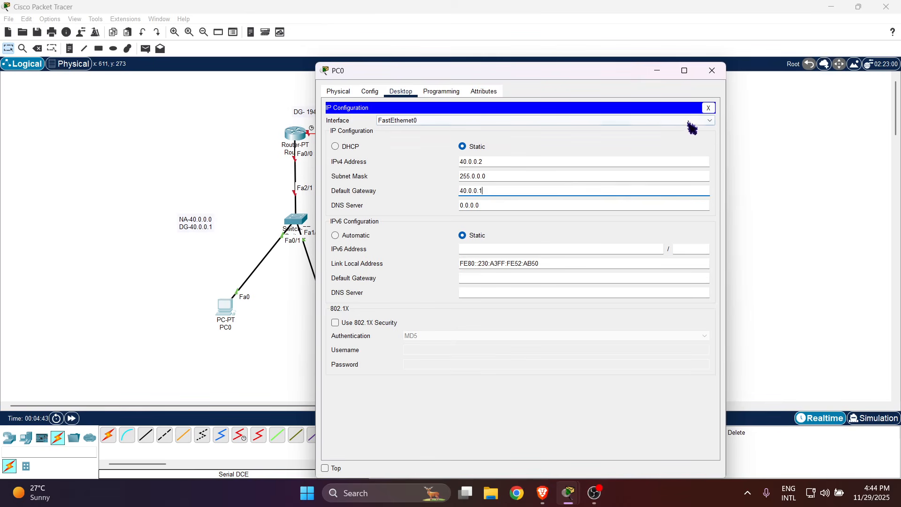
# Step: Copy PC0's default gateway address and close PC0's configuration window
pyautogui.doubleClick(478, 191)
pyautogui.rightClick(481, 191)
pyautogui.click(507, 235)
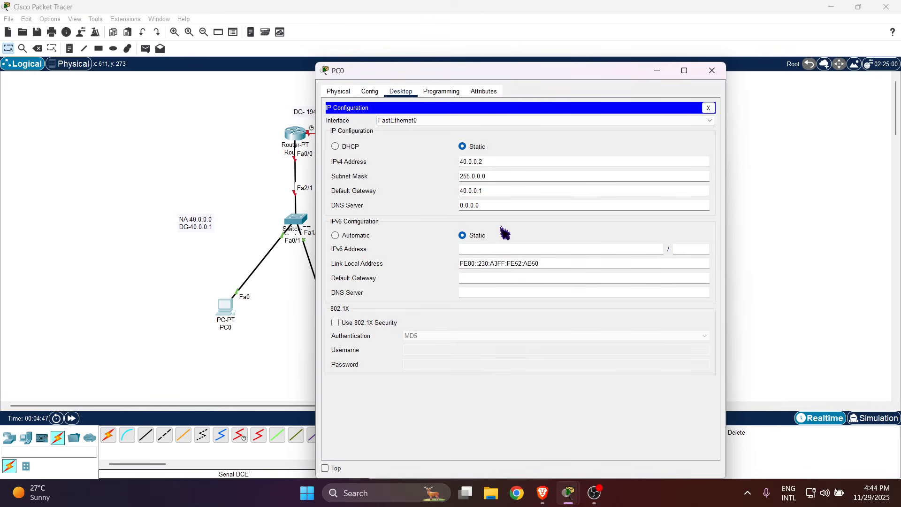
pyautogui.click(707, 109)
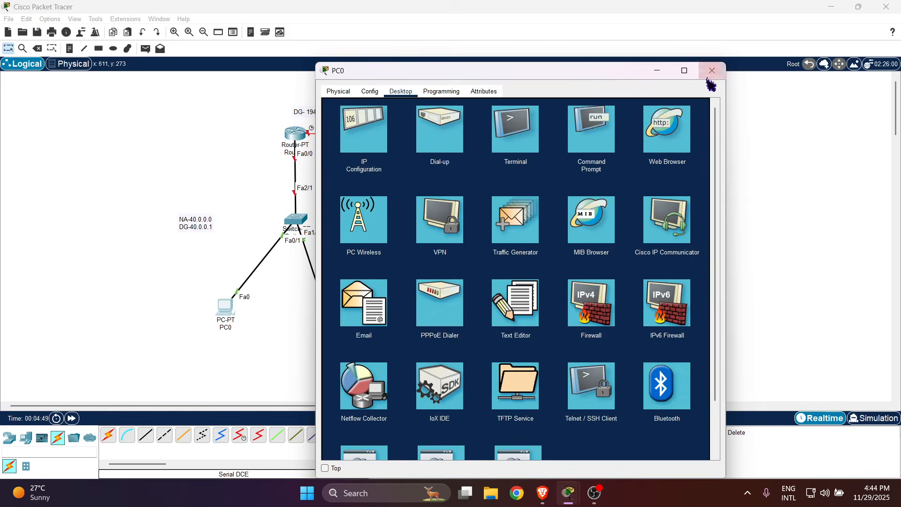
pyautogui.click(712, 71)
# Step: Set PC1's static IPv4 address to 40.0.0.3 with subnet mask 255.0.0.0, reusing the copied address
pyautogui.click(328, 313)
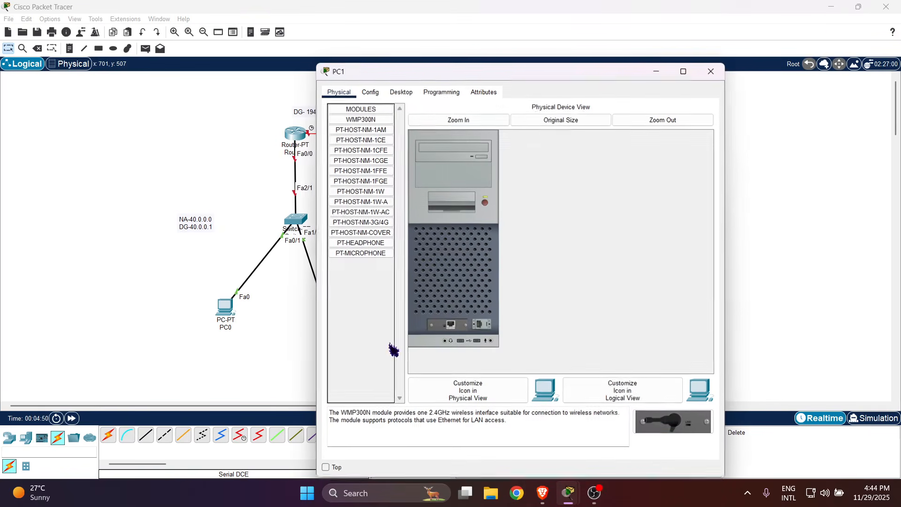
pyautogui.click(401, 92)
pyautogui.click(362, 155)
pyautogui.click(477, 162)
pyautogui.rightClick(477, 162)
pyautogui.click(509, 213)
pyautogui.press('BackSpace')
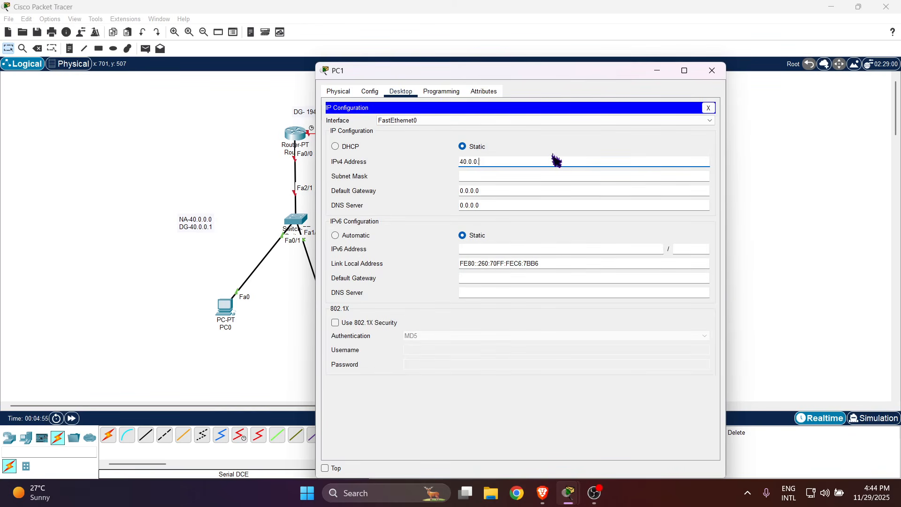
pyautogui.write('3')
pyautogui.click(519, 176)
pyautogui.rightClick(518, 174)
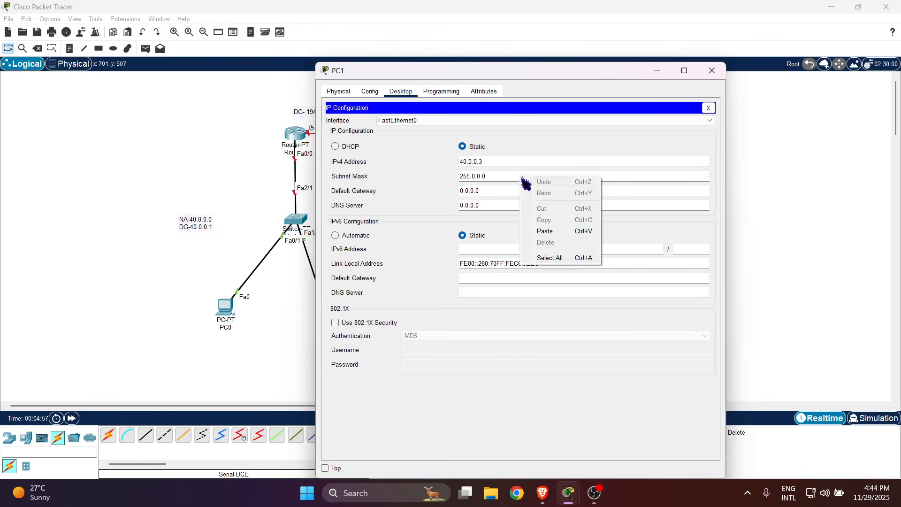
# Step: Paste 40.0.0.1 as PC1's default gateway and close PC1's configuration window
pyautogui.click(497, 192)
pyautogui.doubleClick(497, 195)
pyautogui.rightClick(498, 193)
pyautogui.click(535, 245)
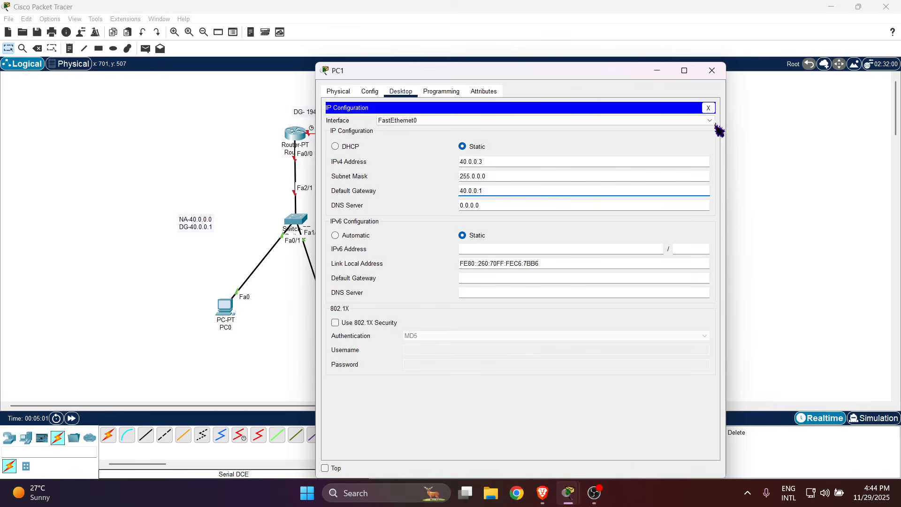
pyautogui.click(708, 107)
pyautogui.click(712, 70)
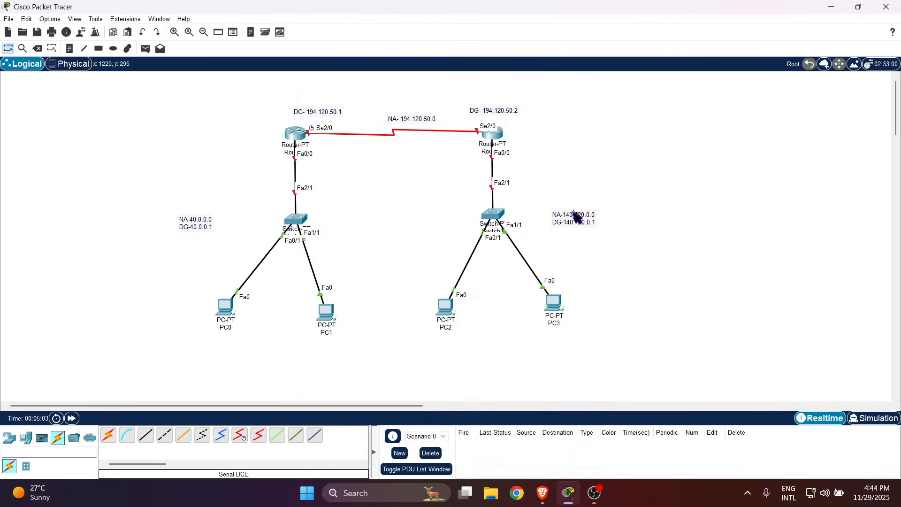
# Step: Configure PC2 with static IPv4 address 140.120.0.2, subnet mask 255.255.0.0 and default gateway 140.120.0.1
pyautogui.click(445, 313)
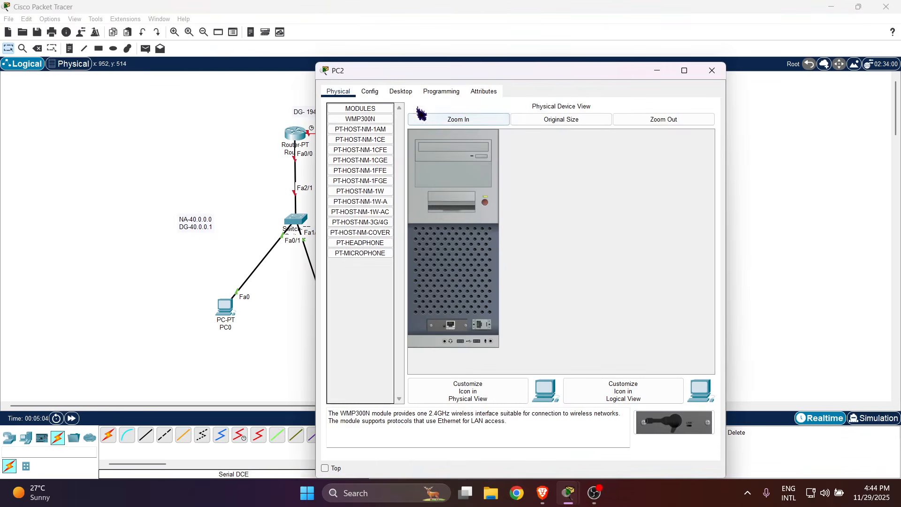
pyautogui.click(401, 91)
pyautogui.click(364, 123)
pyautogui.moveTo(517, 75); pyautogui.dragTo(303, 69)
pyautogui.click(322, 153)
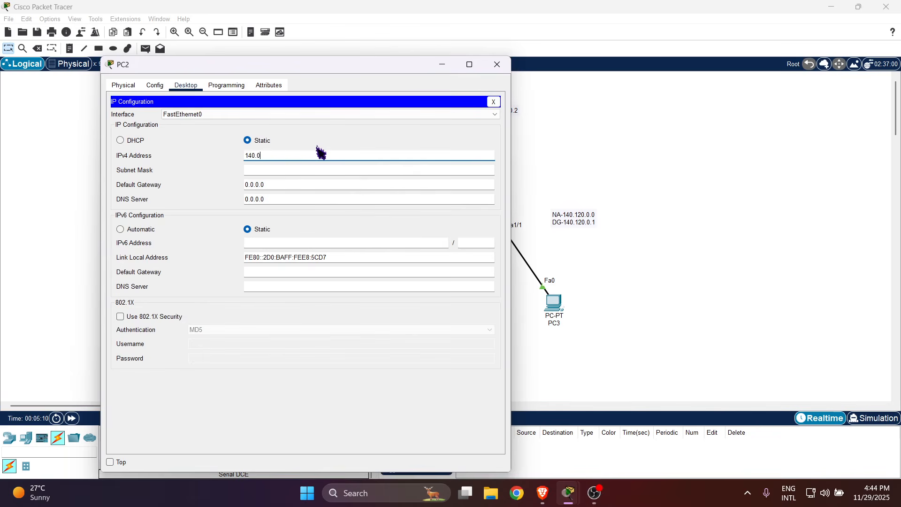
pyautogui.write('140.120.0.2')
pyautogui.click(304, 172)
pyautogui.click(311, 185)
pyautogui.write('1')
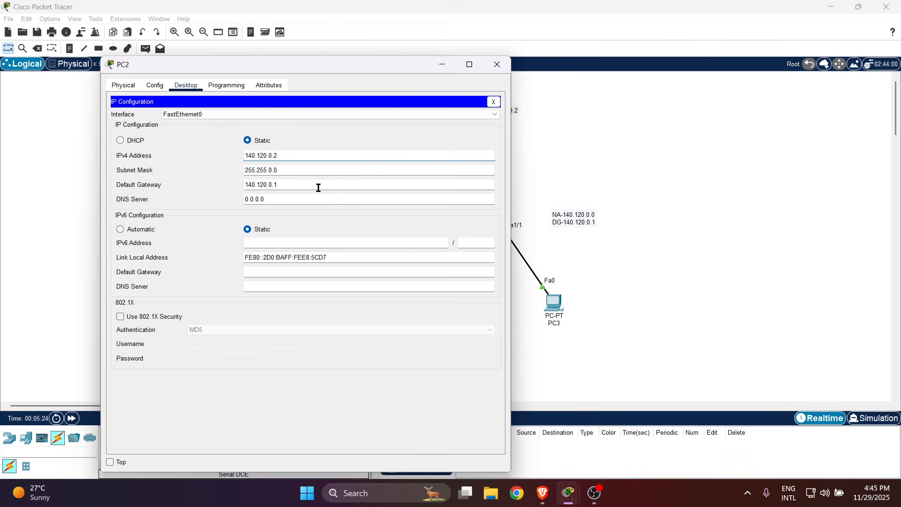
pyautogui.click(494, 102)
pyautogui.click(497, 66)
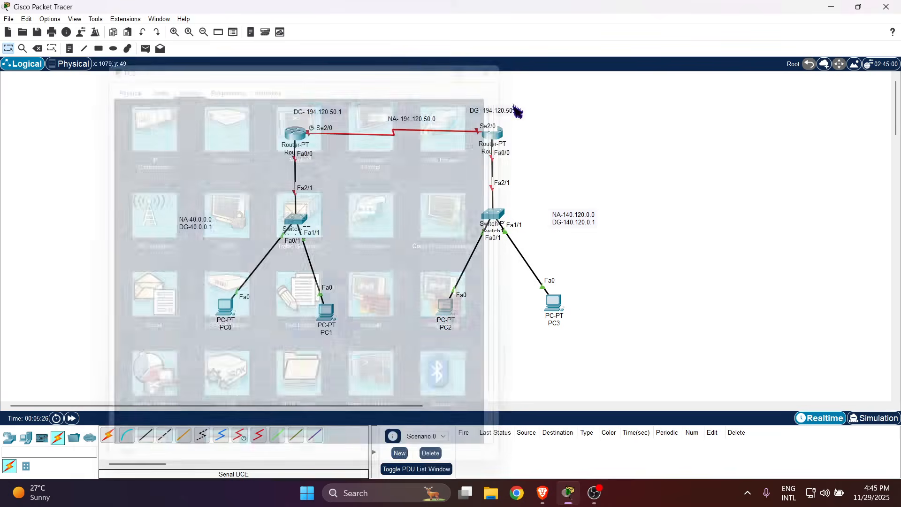
# Step: Configure PC3 with static IPv4 address 140.120.0.3, subnet mask 255.255.0.0 and default gateway 140.120.0.1
pyautogui.click(554, 303)
pyautogui.click(370, 93)
pyautogui.click(401, 92)
pyautogui.click(364, 164)
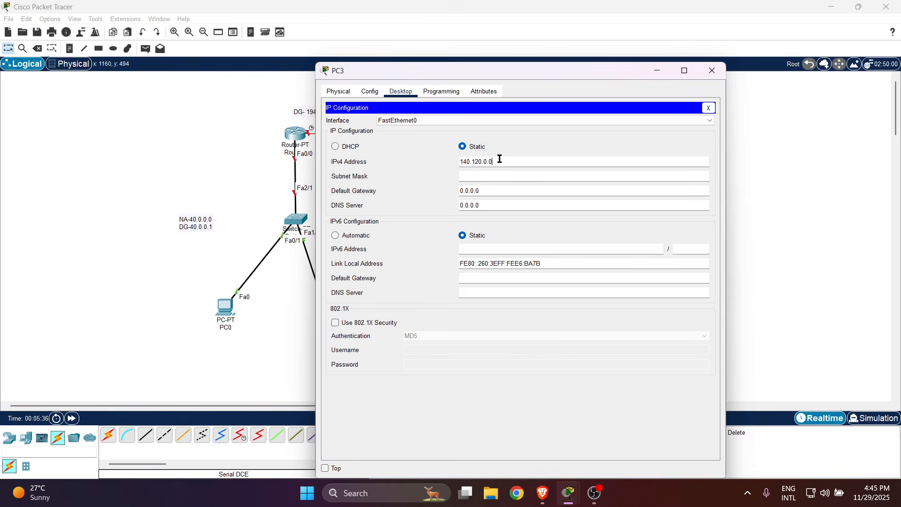
pyautogui.moveTo(540, 78); pyautogui.dragTo(367, 80)
pyautogui.click(358, 179)
pyautogui.tripleClick(329, 192)
pyautogui.write('140.12')
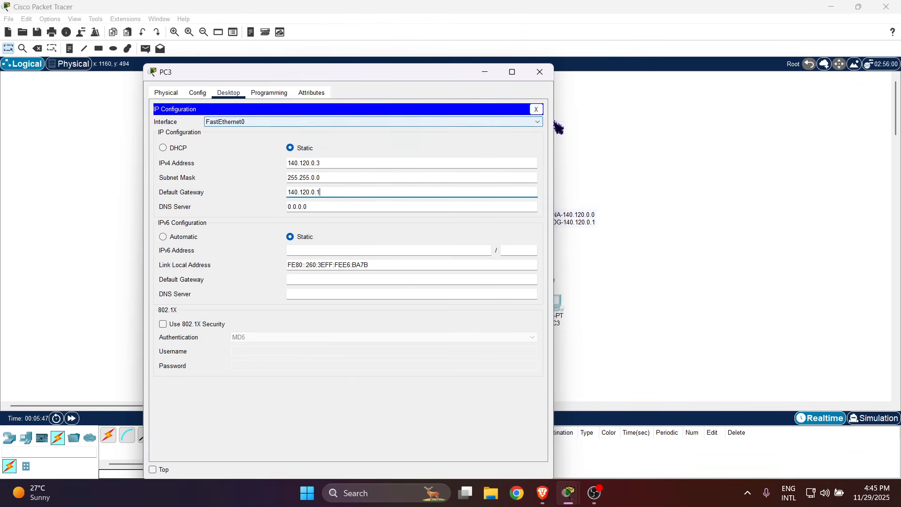
pyautogui.click(537, 110)
pyautogui.click(543, 76)
pyautogui.moveTo(146, 252); pyautogui.dragTo(624, 370)
pyautogui.moveTo(217, 111); pyautogui.dragTo(553, 197)
pyautogui.click(229, 87)
pyautogui.moveTo(215, 88); pyautogui.dragTo(541, 197)
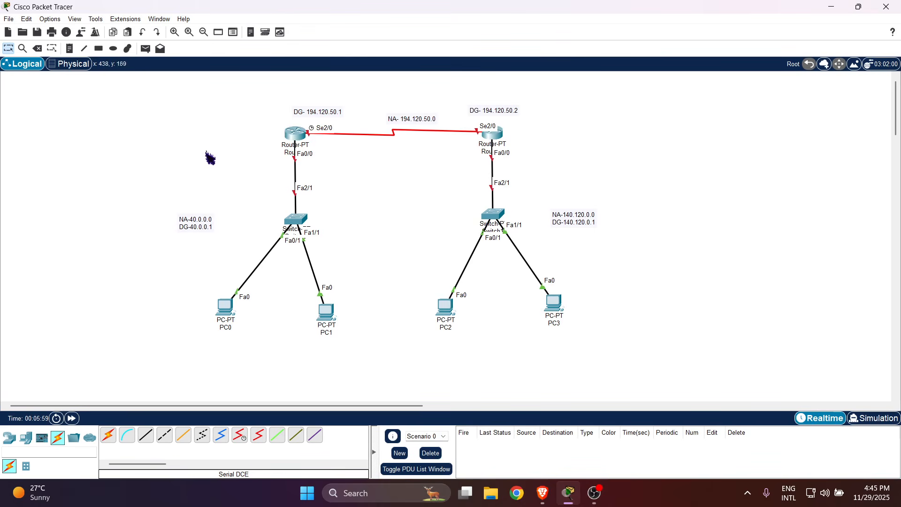
pyautogui.moveTo(207, 101); pyautogui.dragTo(586, 202)
pyautogui.moveTo(211, 121); pyautogui.dragTo(538, 189)
pyautogui.click(215, 98)
pyautogui.moveTo(216, 97); pyautogui.dragTo(634, 205)
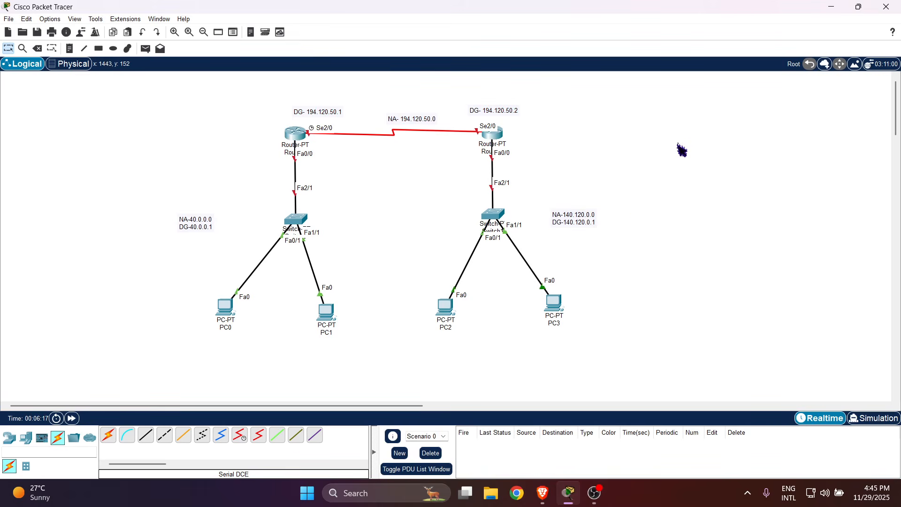
pyautogui.moveTo(196, 117); pyautogui.dragTo(586, 201)
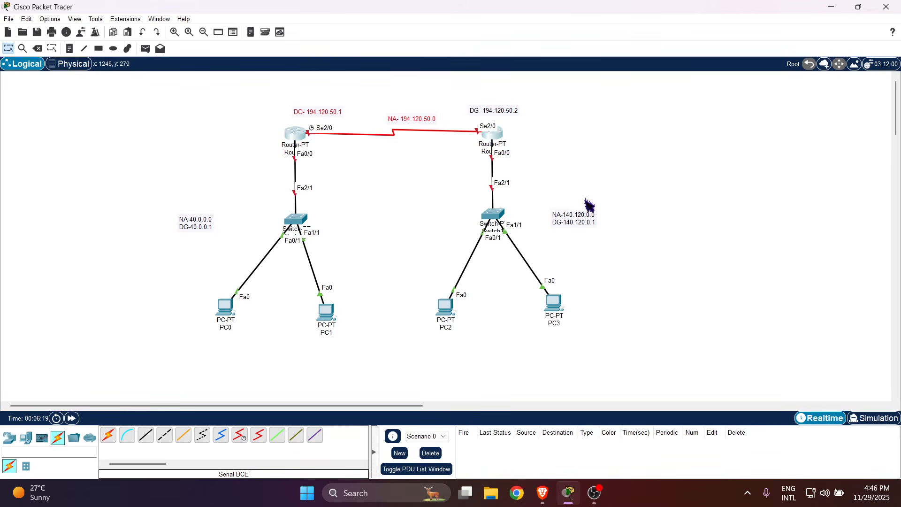
pyautogui.click(587, 201)
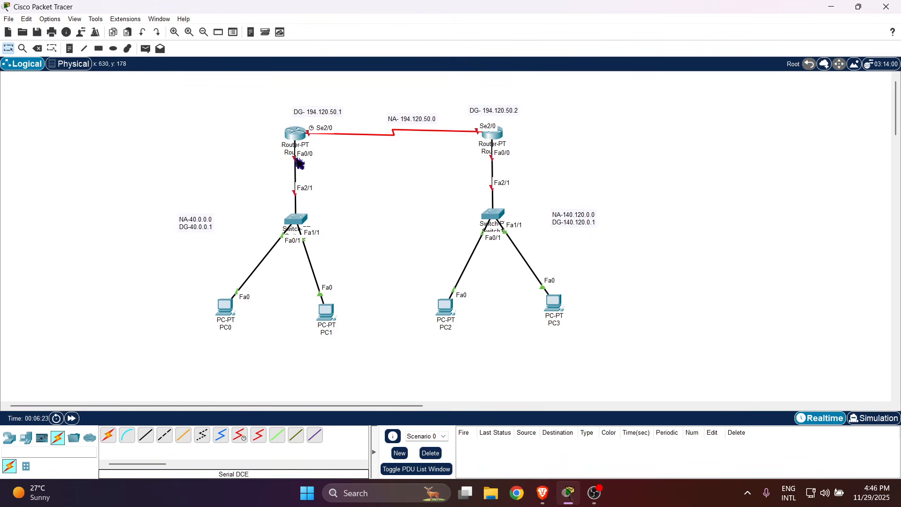
# Step: Open Router0's command line, answer no to the initial configuration dialog and start the console session
pyautogui.click(304, 137)
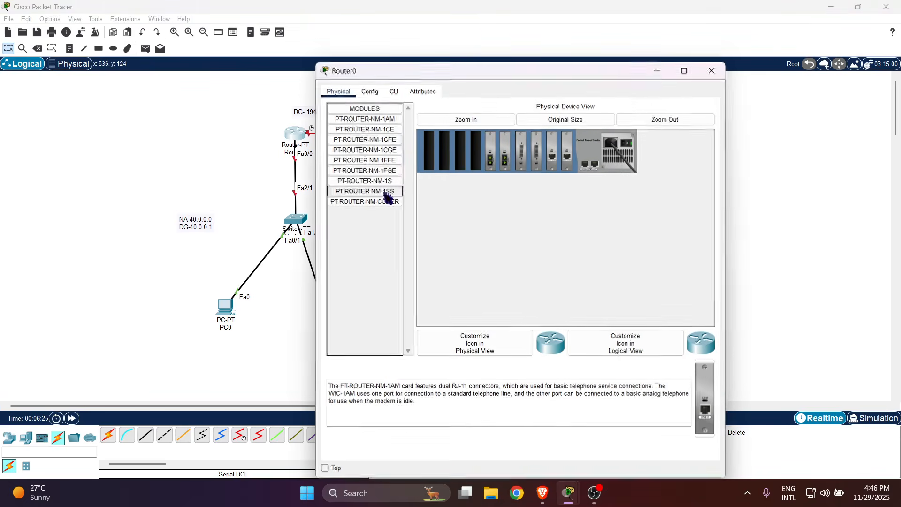
pyautogui.click(394, 91)
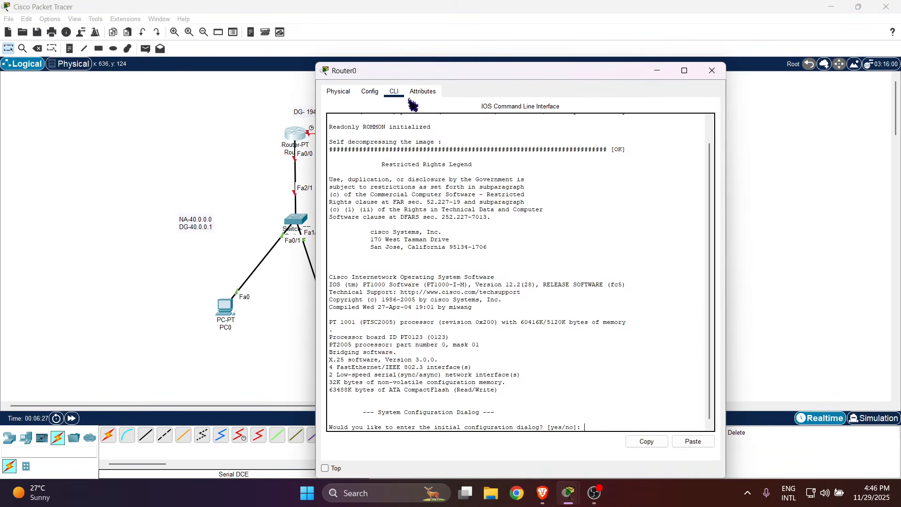
pyautogui.write('no')
pyautogui.press('Return')
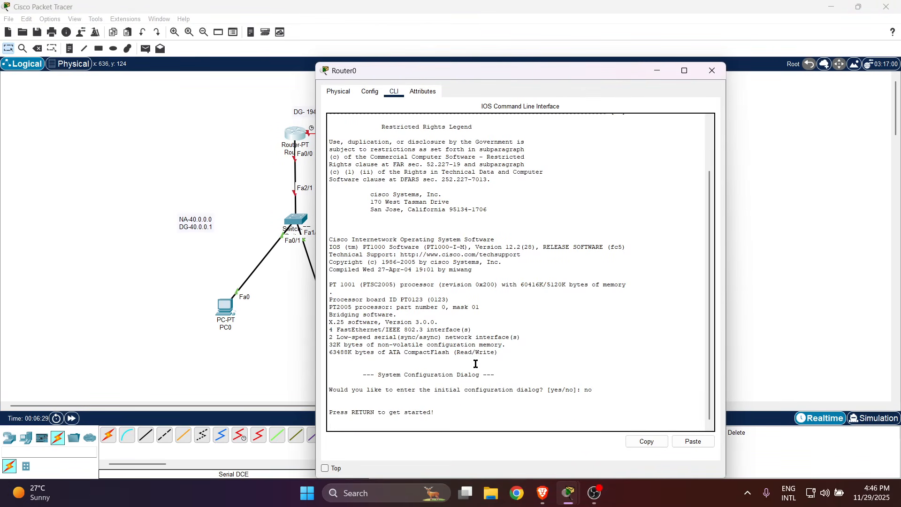
pyautogui.press('Return')
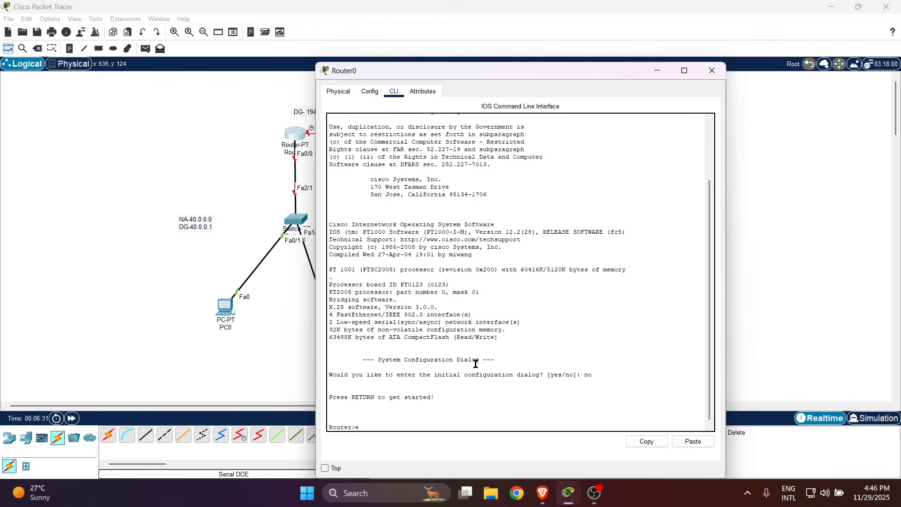
# Step: Enter privileged mode with en on Router0, and open global configuration mode with config t
pyautogui.write('en')
pyautogui.press('Return')
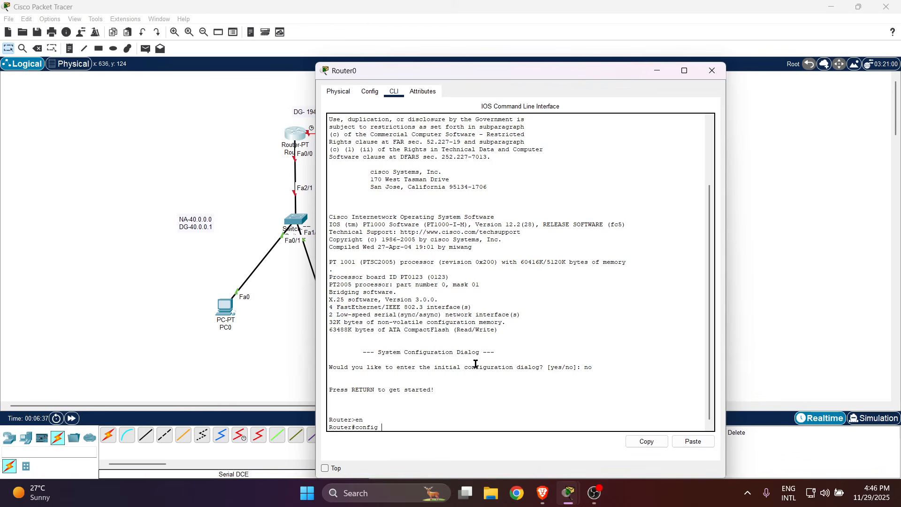
pyautogui.press('Return')
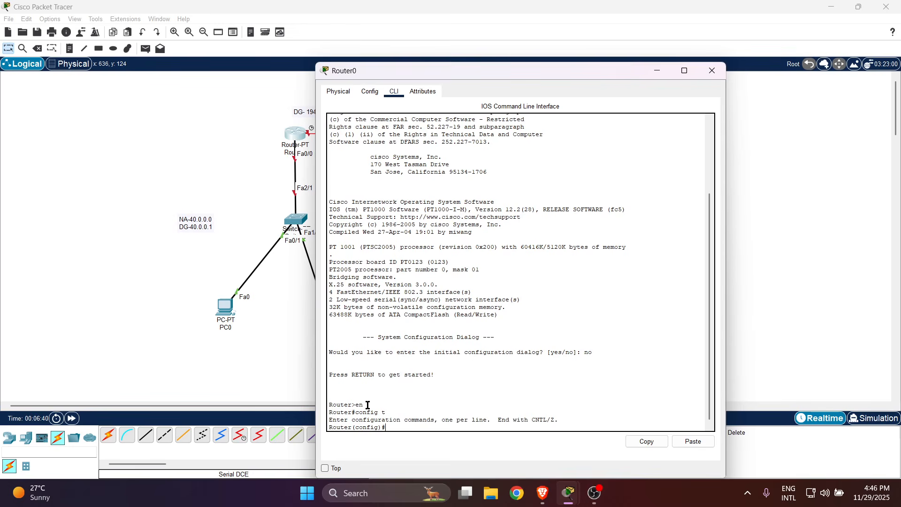
pyautogui.moveTo(329, 427); pyautogui.dragTo(391, 428)
pyautogui.click(398, 426)
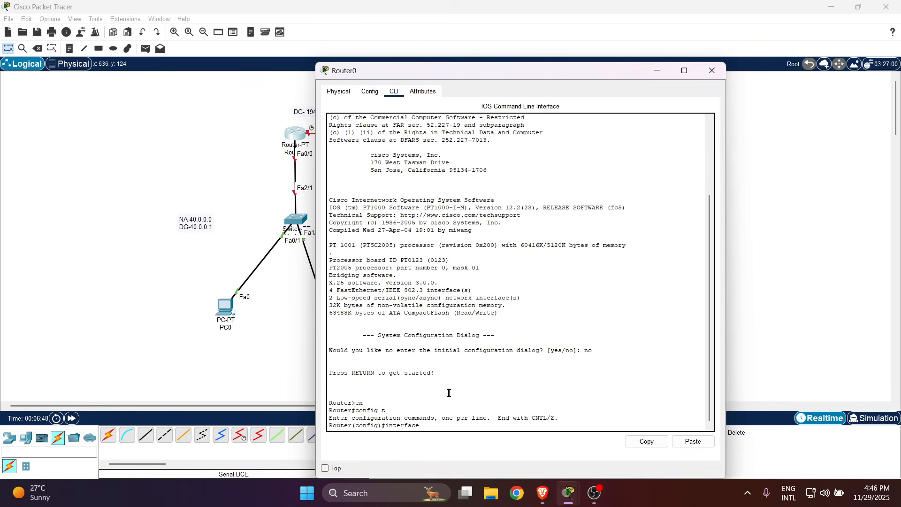
# Step: Select Router0's interface Fa0/0 and assign it IP address 40.0.0.1 with subnet mask 255.0.0.0
pyautogui.moveTo(448, 79); pyautogui.dragTo(489, 72)
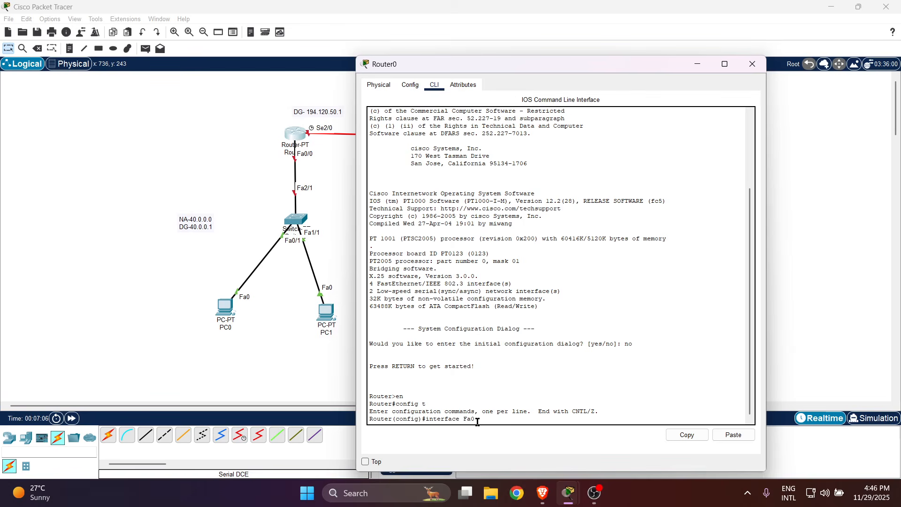
pyautogui.write('0')
pyautogui.press('Return')
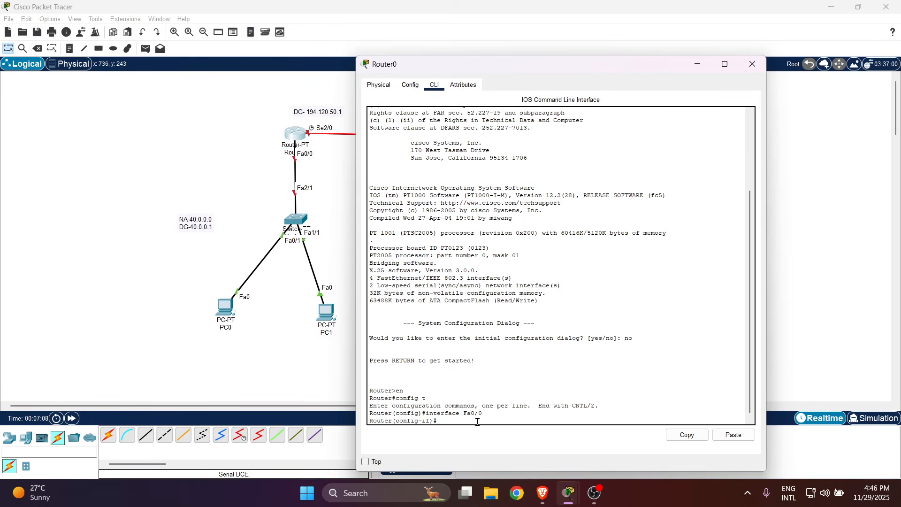
pyautogui.moveTo(431, 421); pyautogui.dragTo(395, 418)
pyautogui.click(454, 418)
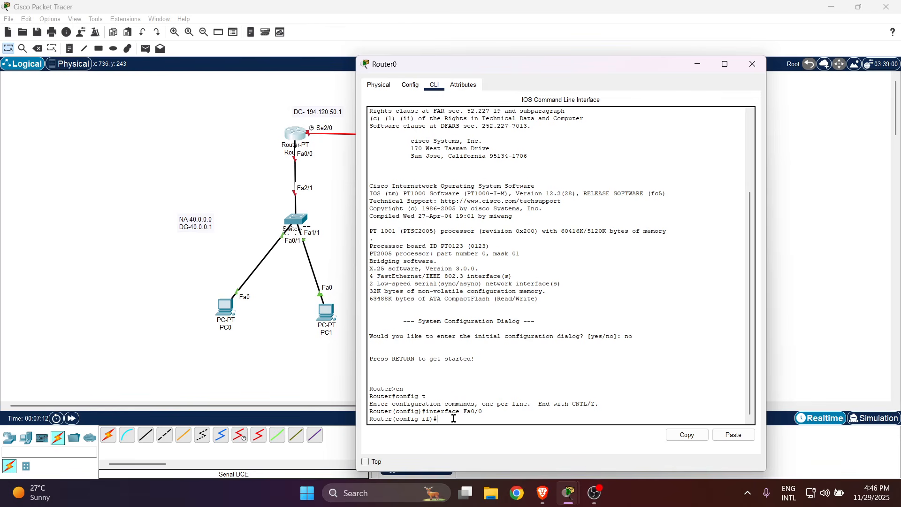
pyautogui.write('ip address 40.0.0.1 255.0.0.0')
pyautogui.press('Return')
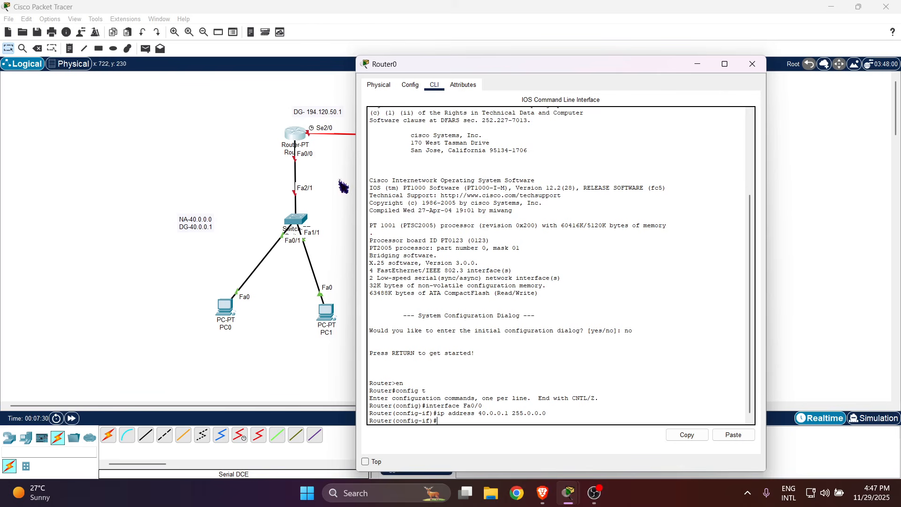
# Step: Enable Router0's Fa0/0 interface with no shutdown and exit its interface configuration mode
pyautogui.write('no')
pyautogui.write(' sghu')
pyautogui.write('do')
pyautogui.press('BackSpace')
pyautogui.write('u')
pyautogui.press('Return')
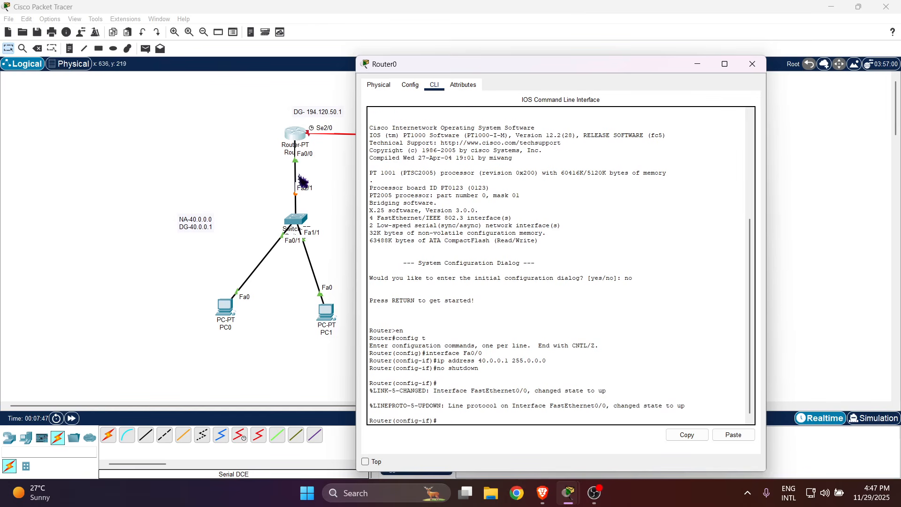
pyautogui.moveTo(361, 59); pyautogui.dragTo(328, 176)
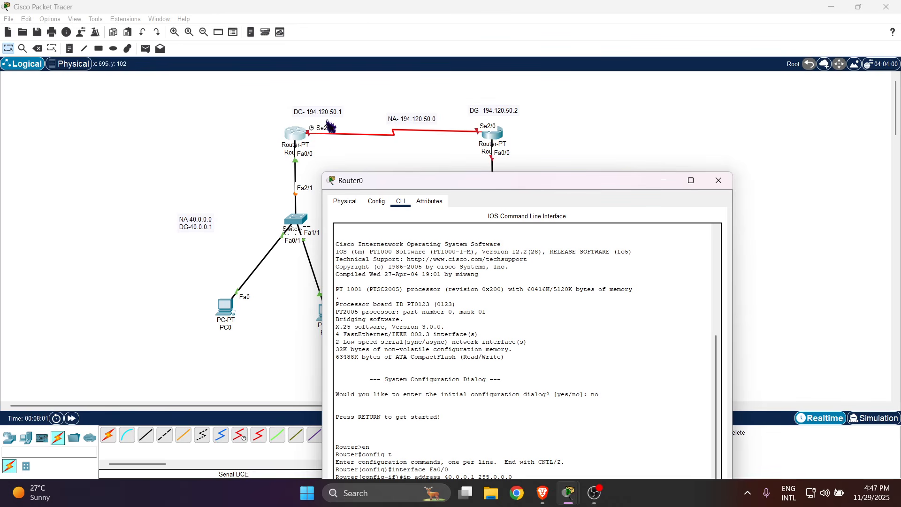
pyautogui.moveTo(533, 182); pyautogui.dragTo(596, 68)
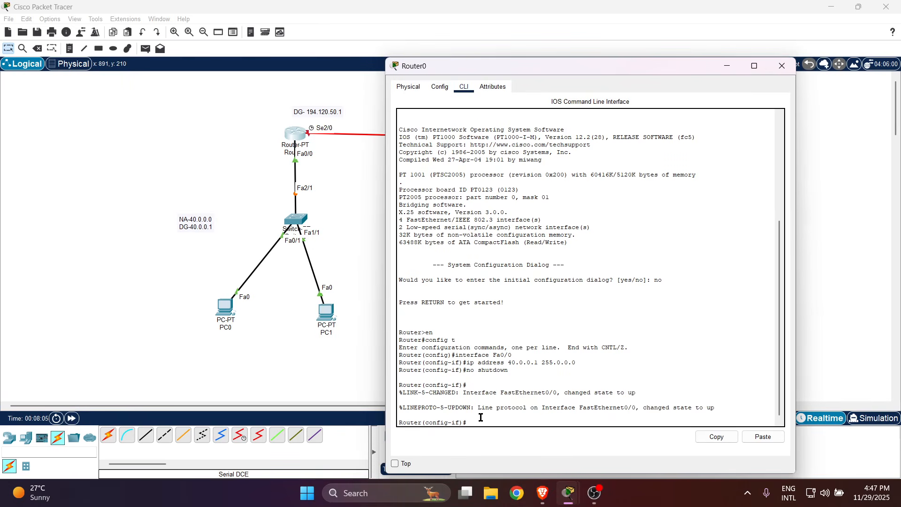
pyautogui.write('exit')
pyautogui.press('Return')
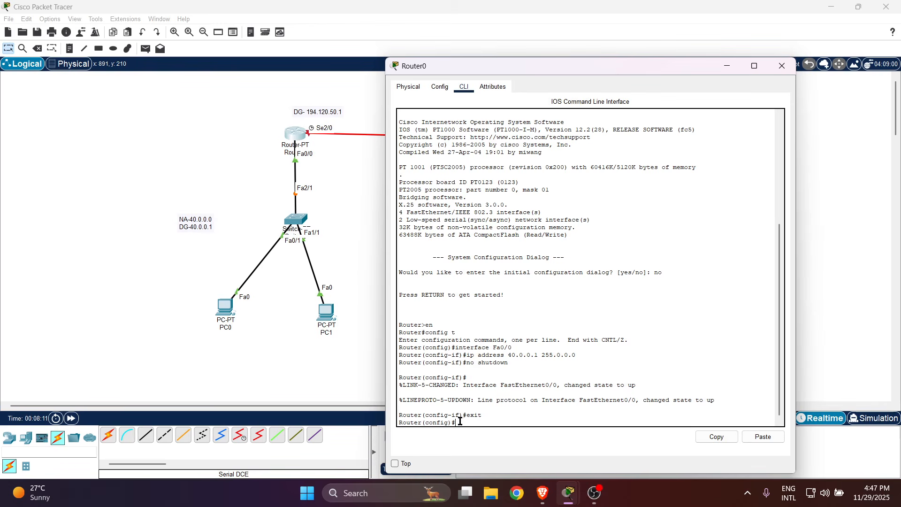
# Step: Select Router0's interface Se2/0 and assign it IP address 194.120.50.1 with subnet mask 255.255.255.0
pyautogui.write('interface')
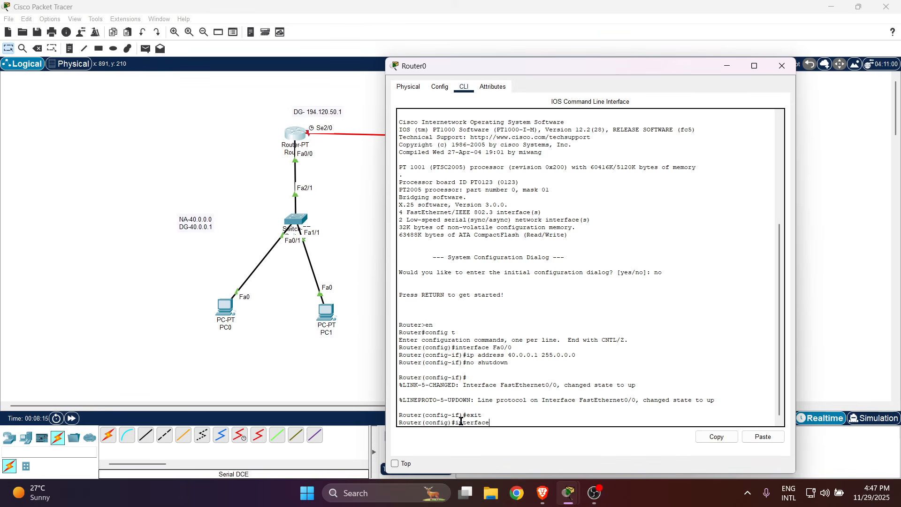
pyautogui.write(' Se2/0')
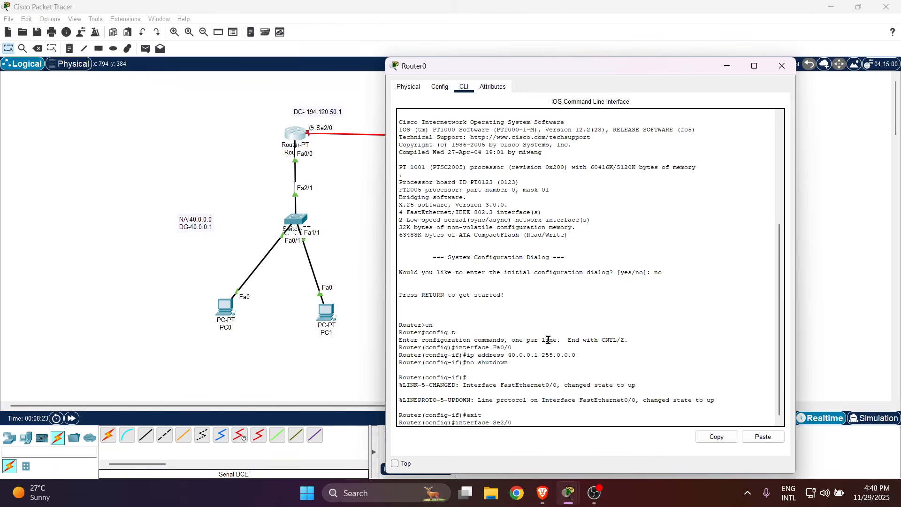
pyautogui.press('Return')
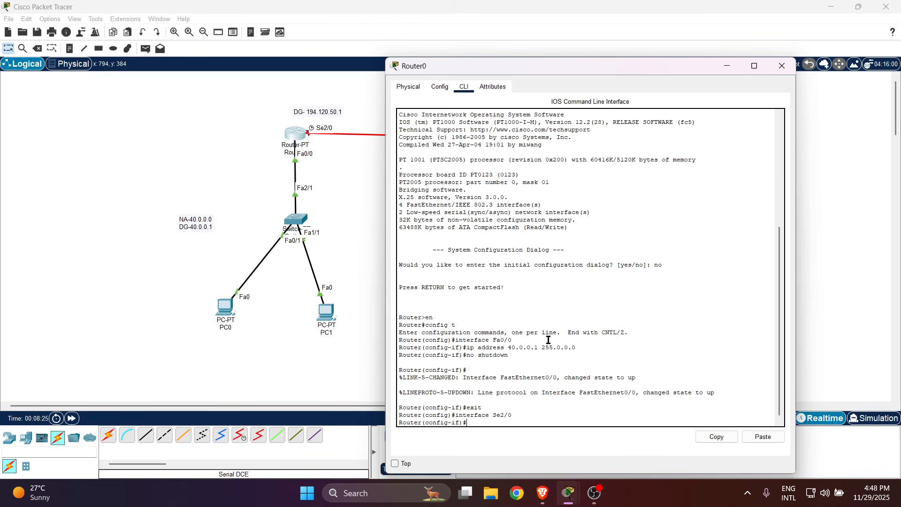
pyautogui.moveTo(459, 423); pyautogui.dragTo(447, 424)
pyautogui.click(497, 420)
pyautogui.write('ip address 194.120.50.1')
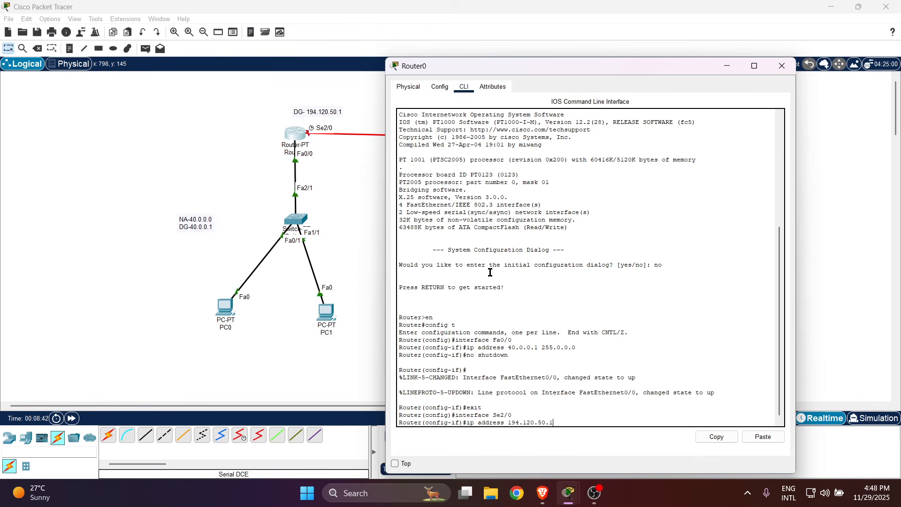
pyautogui.write('255.255.255.0')
pyautogui.press('Return')
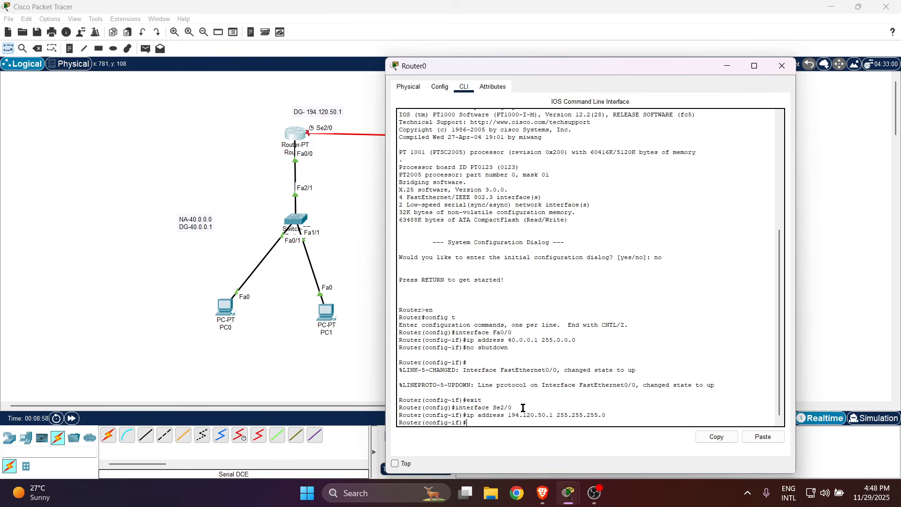
# Step: Set the clock rate of Router0's Se2/0 interface to 64000 and enable it with no shutdown
pyautogui.write('clock rate 64000')
pyautogui.press('Return')
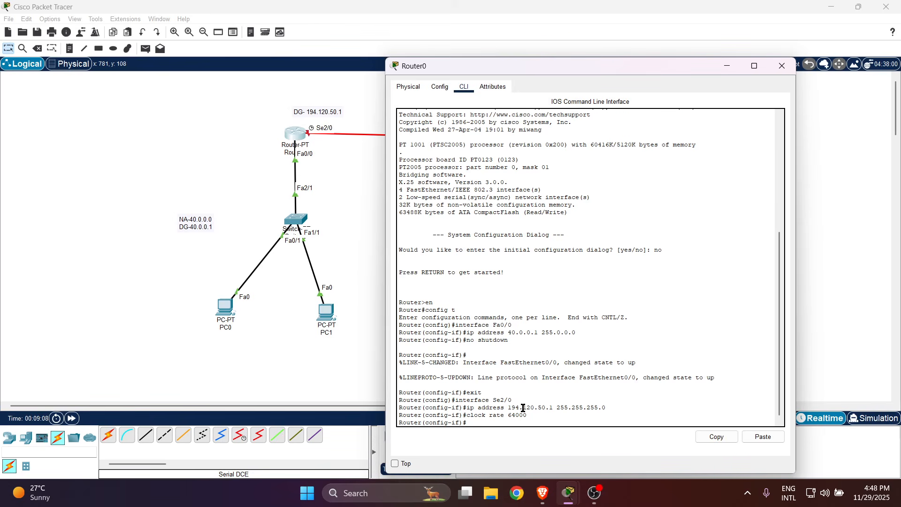
pyautogui.write('no shutdown')
pyautogui.press('Return')
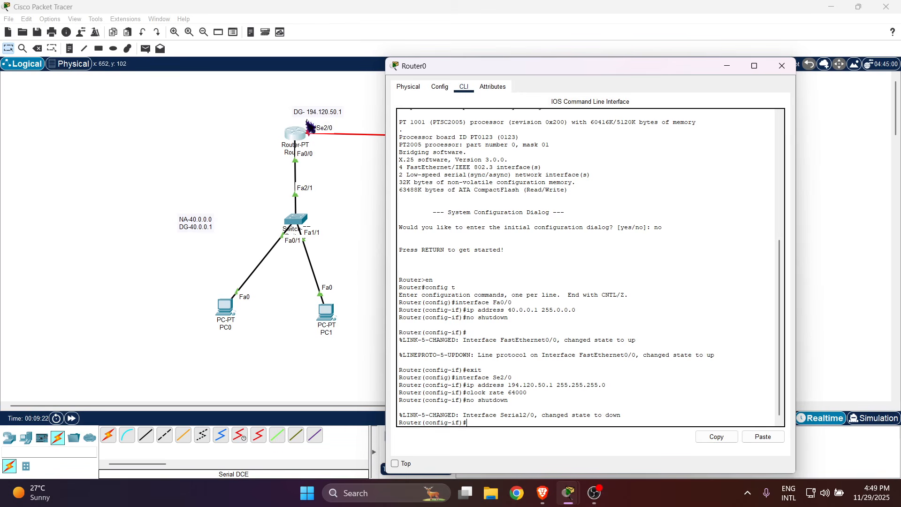
pyautogui.moveTo(505, 68); pyautogui.dragTo(406, 189)
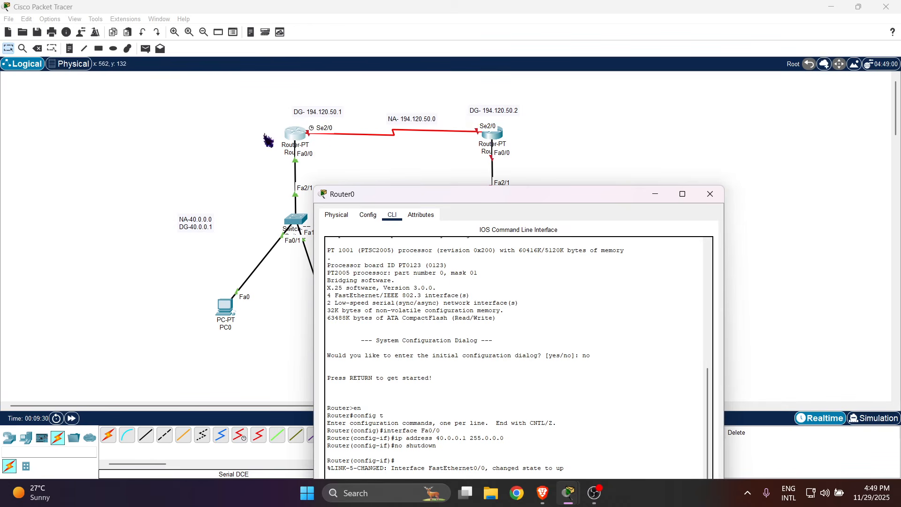
pyautogui.moveTo(493, 195); pyautogui.dragTo(499, 81)
# Step: Exit interface configuration, save Router0's configuration with do write, end the configuration session and close Router0's window
pyautogui.write('xi')
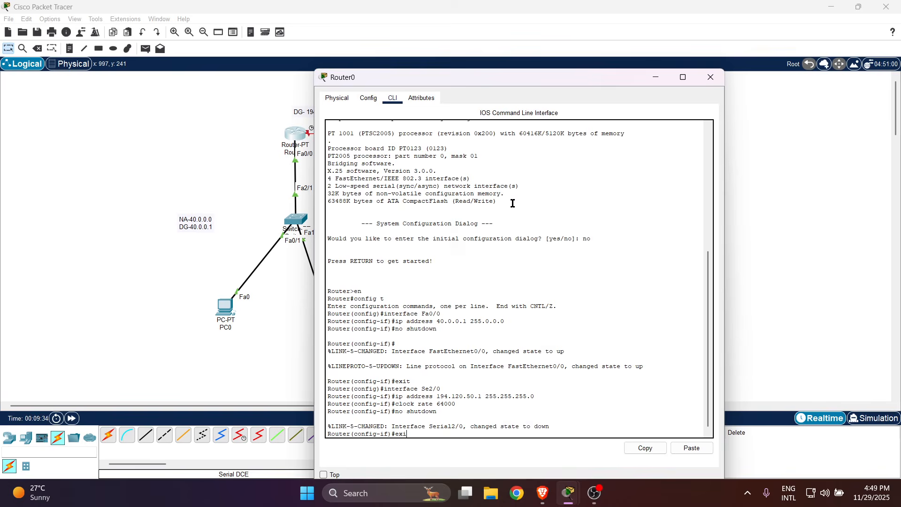
pyautogui.write('t')
pyautogui.press('Return')
pyautogui.write('do w')
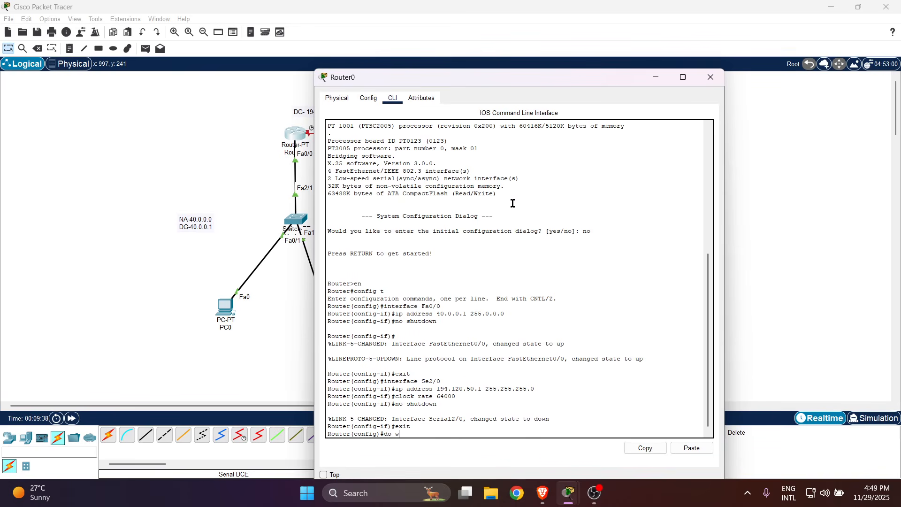
pyautogui.write('riu')
pyautogui.press('Return')
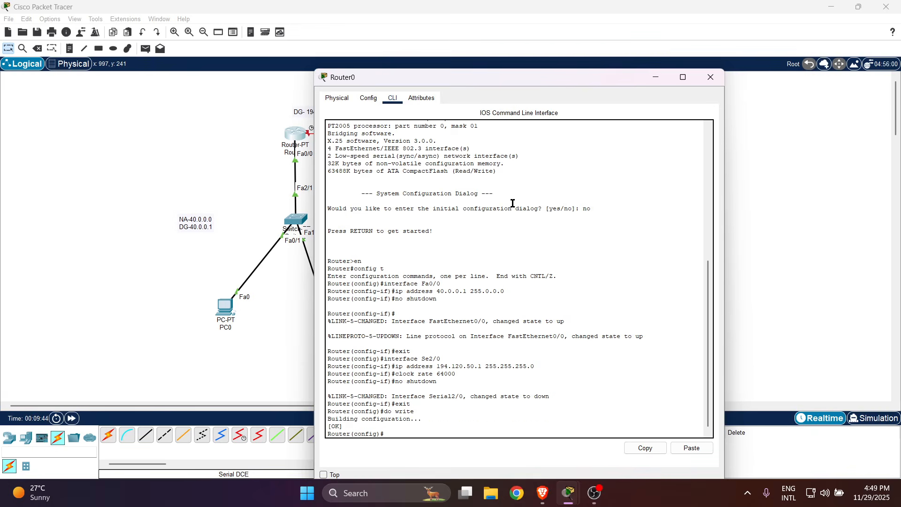
pyautogui.press('Return')
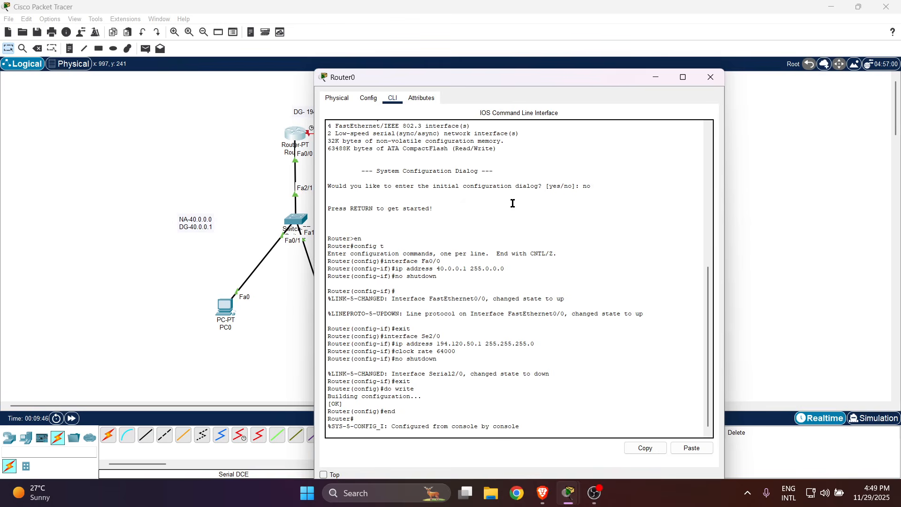
pyautogui.press('Return')
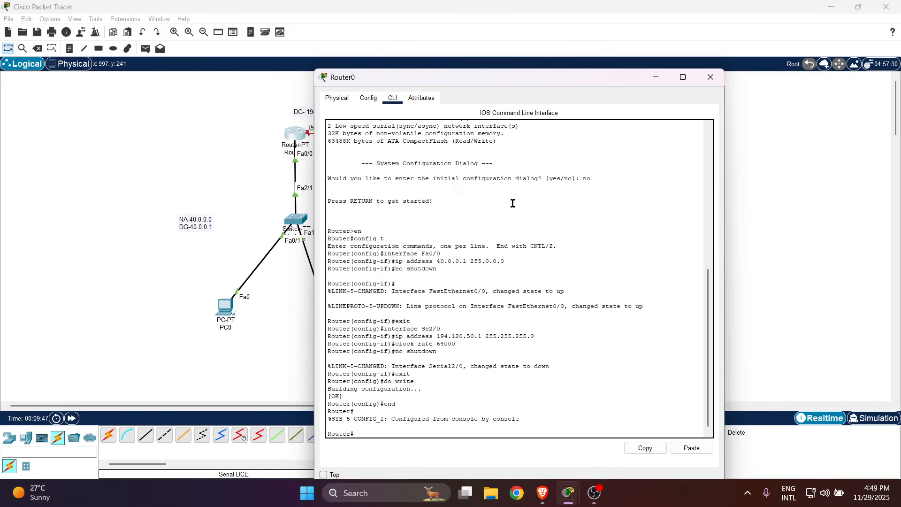
pyautogui.click(711, 77)
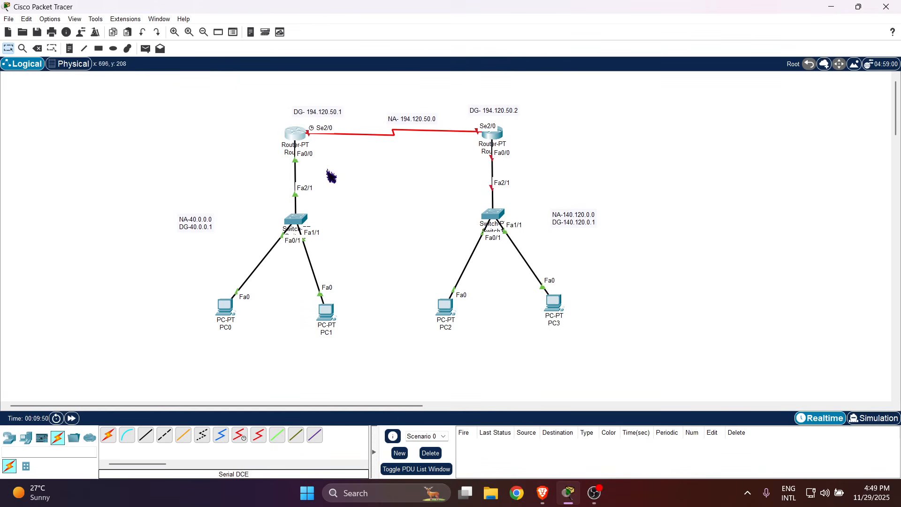
# Step: Open Router1's command line, answer no to the initial configuration dialog and start the console session
pyautogui.click(498, 135)
pyautogui.click(394, 92)
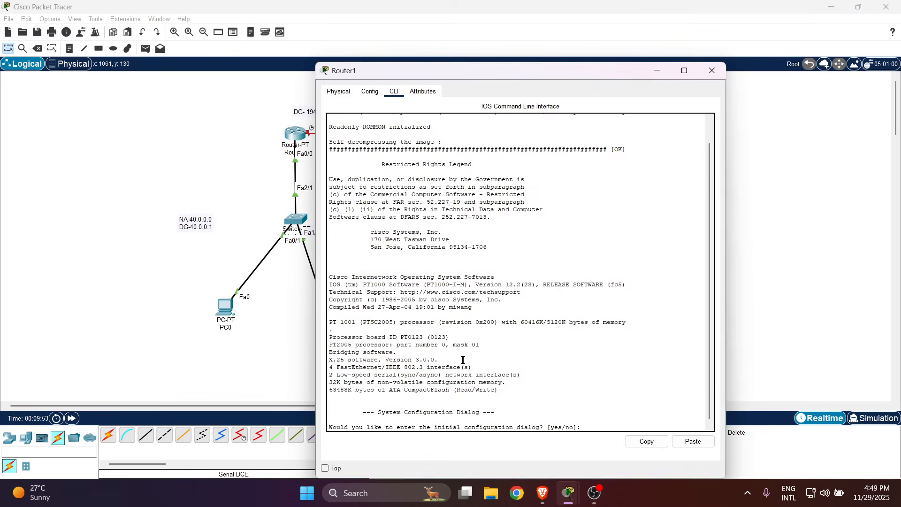
pyautogui.write('no')
pyautogui.press('Return')
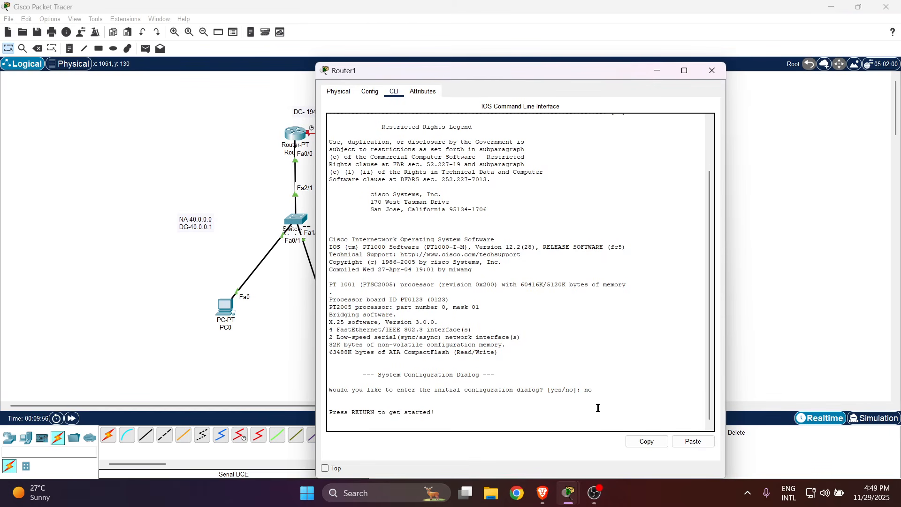
pyautogui.press('Return')
# Step: Enter privileged mode with en on Router1, and open global configuration mode with config t
pyautogui.write('er>e')
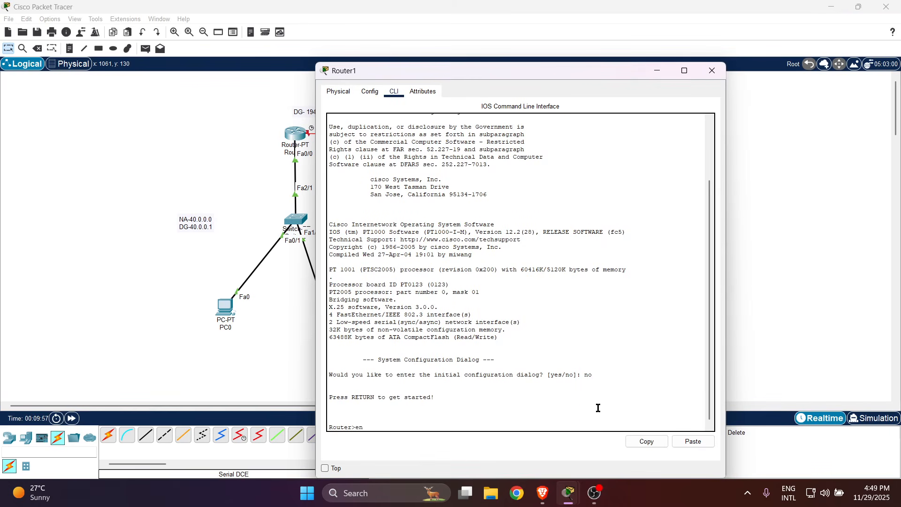
pyautogui.write('n')
pyautogui.press('Return')
pyautogui.write('conf')
pyautogui.press('BackSpace')
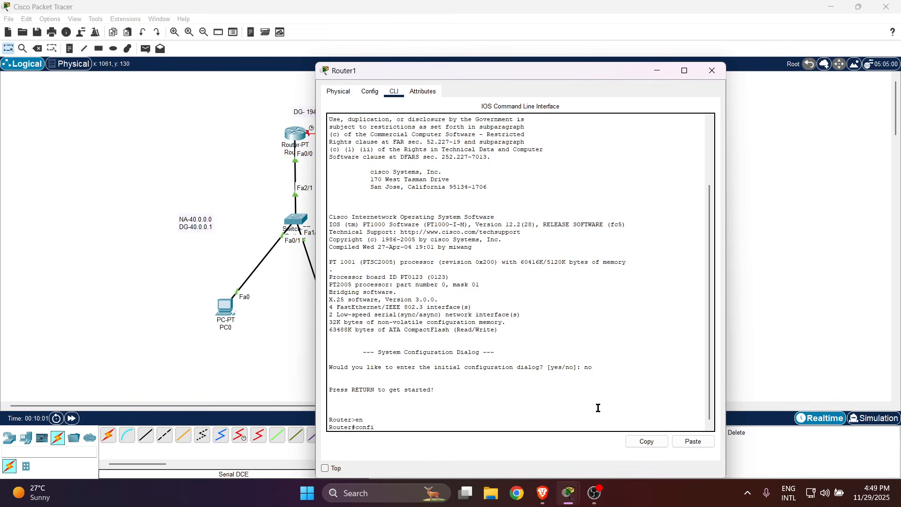
pyautogui.write('g t')
pyautogui.press('Return')
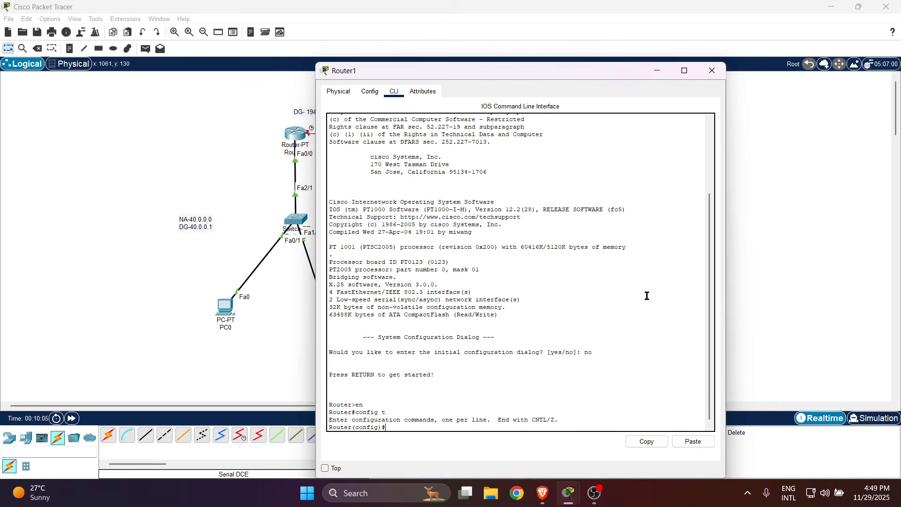
# Step: Assign IP address 140.120.0.1 with subnet mask 255.255.0.0 to Router1's Fa0/0 interface and enable it with no shutdown
pyautogui.moveTo(564, 78); pyautogui.dragTo(286, 95)
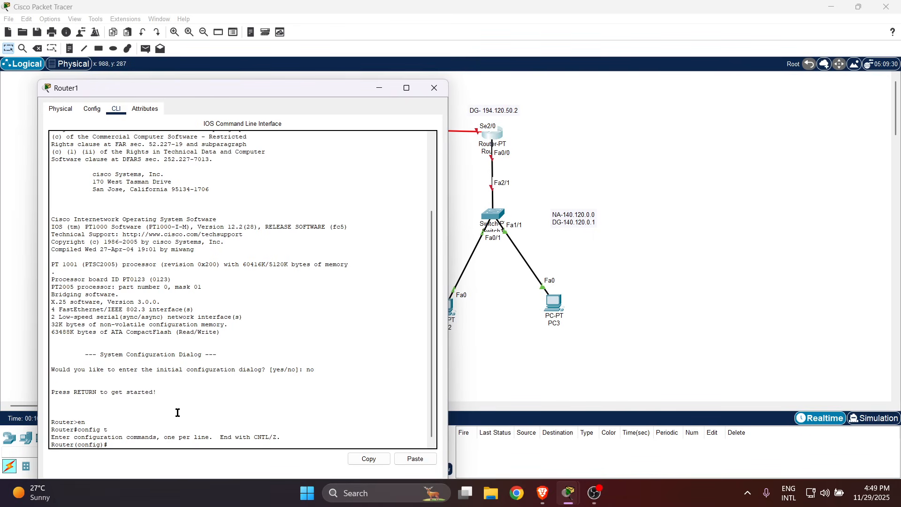
pyautogui.write('e Fa0/0')
pyautogui.press('Return')
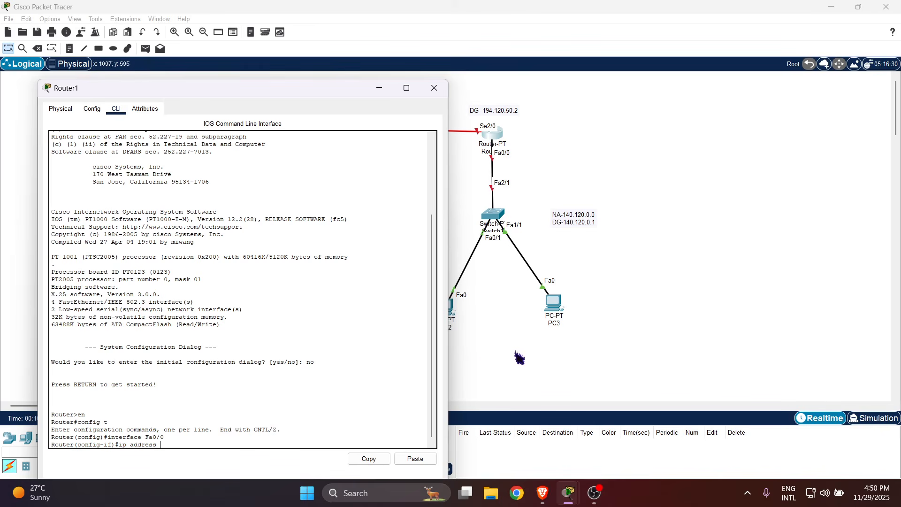
pyautogui.write('14')
pyautogui.write('0.120.0.1 n')
pyautogui.press('BackSpace')
pyautogui.write('255.255.0.0')
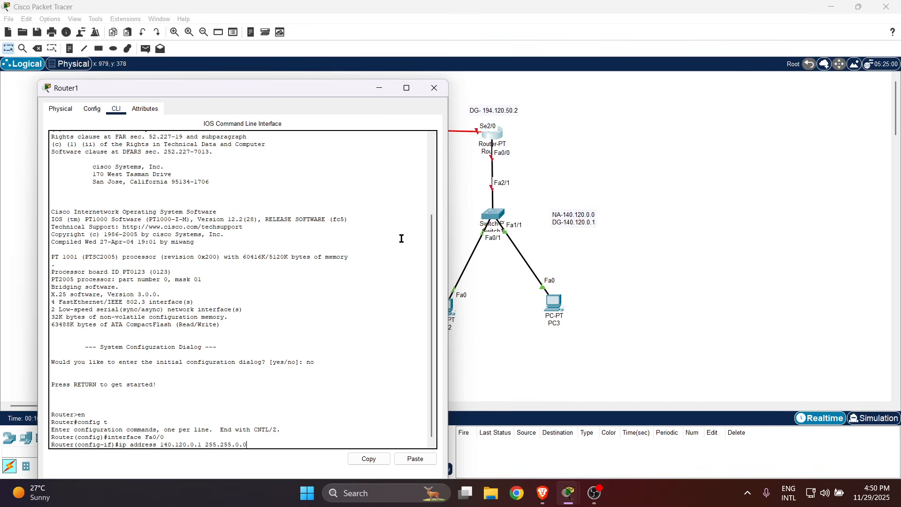
pyautogui.press('Return')
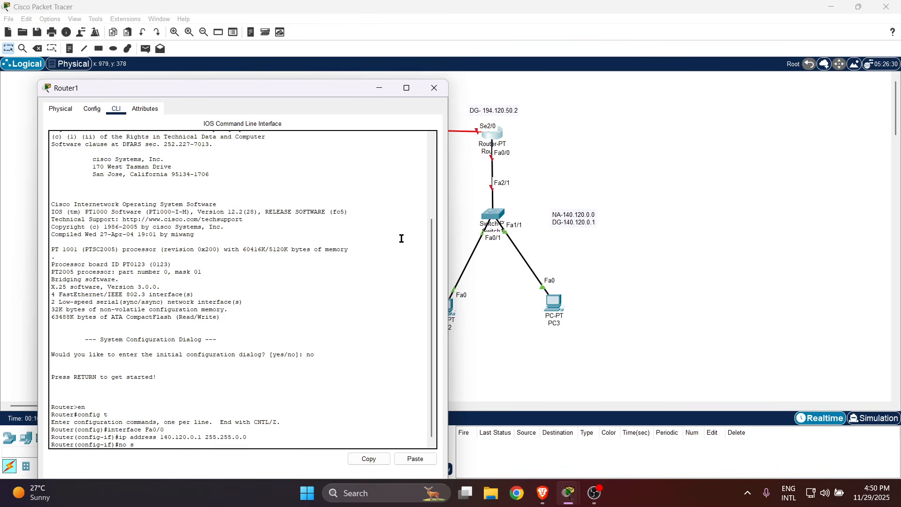
pyautogui.write('no shutdown')
pyautogui.press('Return')
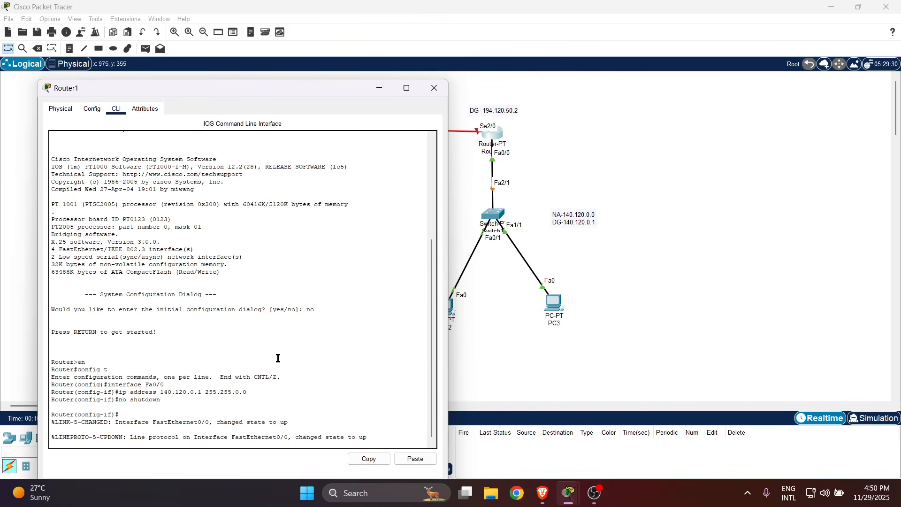
# Step: Leave Router1's Fa0/0 interface configuration with exit, returning to global configuration mode
pyautogui.press('Return')
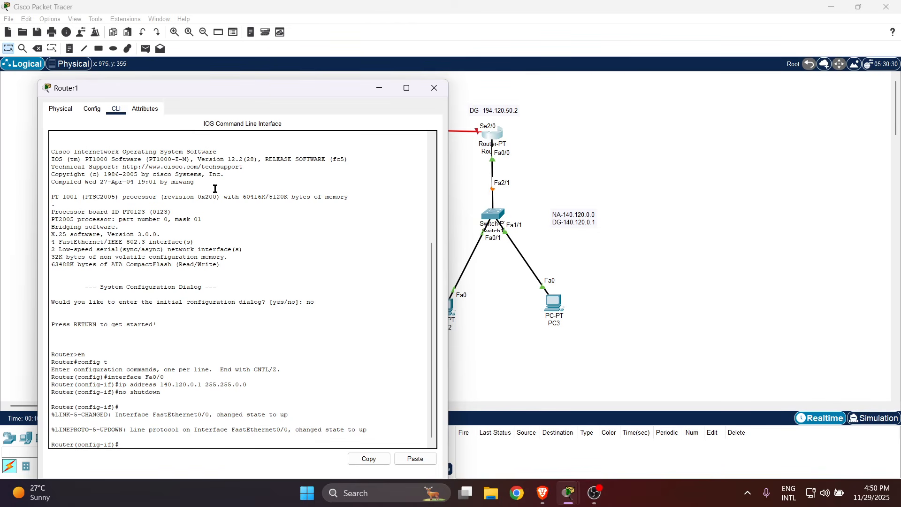
pyautogui.moveTo(279, 89); pyautogui.dragTo(460, 168)
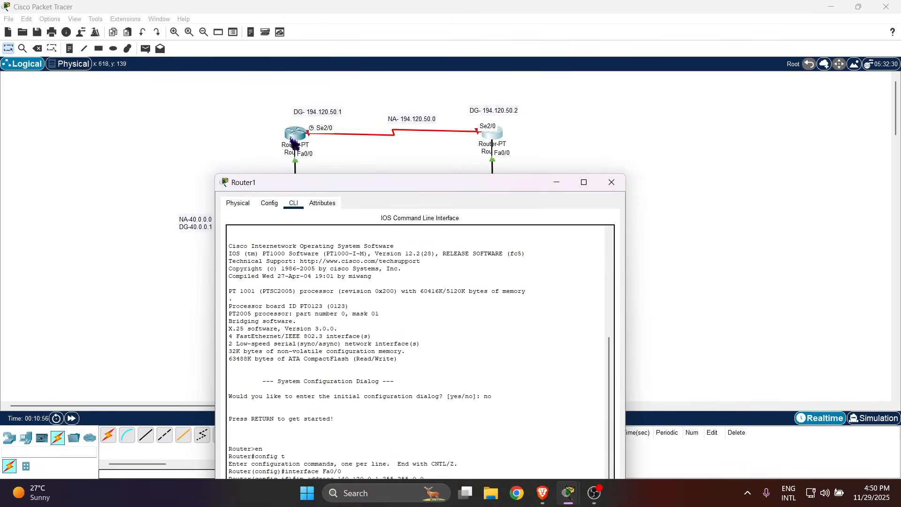
pyautogui.moveTo(453, 184); pyautogui.dragTo(275, 56)
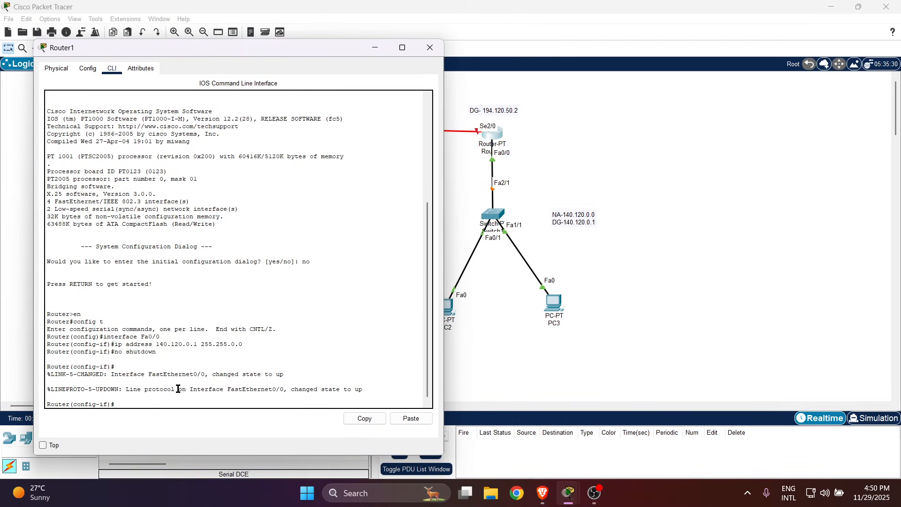
pyautogui.write('xit')
pyautogui.press('Return')
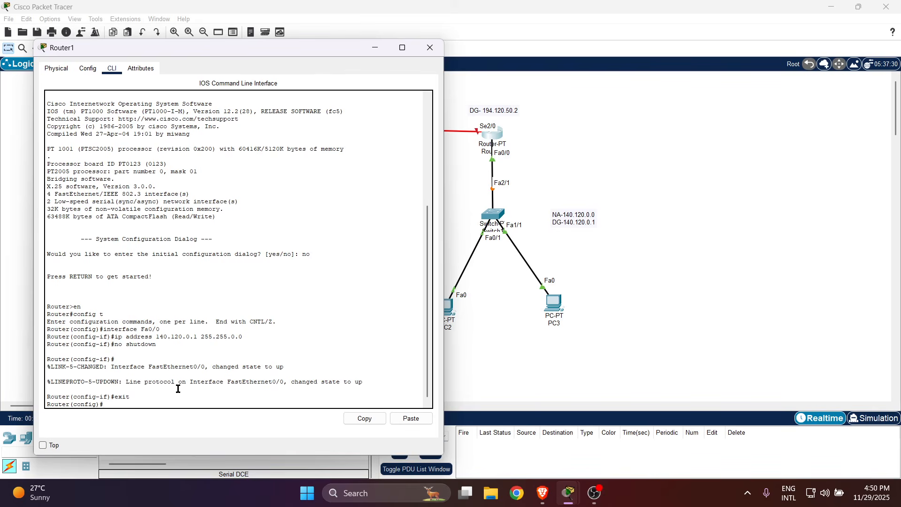
# Step: Assign IP address 194.120.50.2 with subnet mask 255.255.255.0 to Router1's Se2/0 interface and enable it with no shutdown
pyautogui.moveTo(98, 398); pyautogui.dragTo(103, 399)
pyautogui.click(92, 407)
pyautogui.write('0')
pyautogui.press('BackSpace')
pyautogui.press('Return')
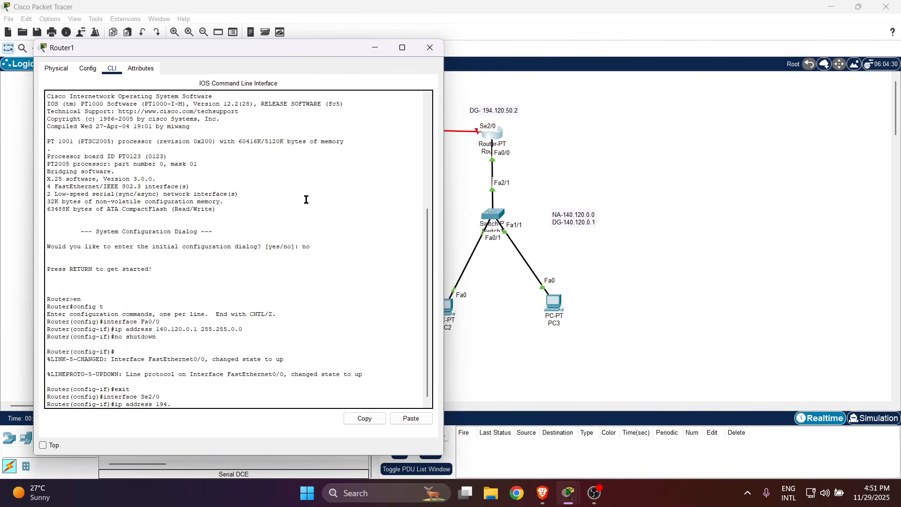
pyautogui.write('.50.2 255.255.255.0')
pyautogui.press('Return')
pyautogui.write('no shutdown')
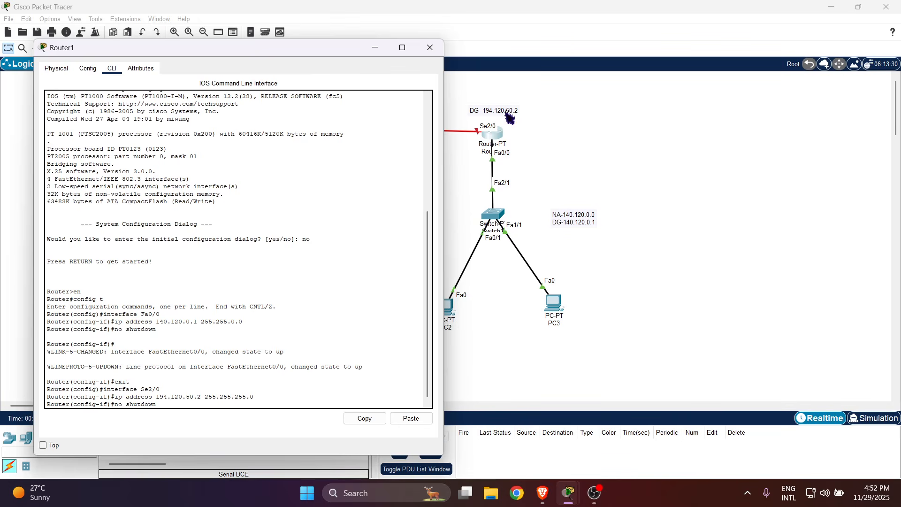
pyautogui.moveTo(244, 47); pyautogui.dragTo(310, 187)
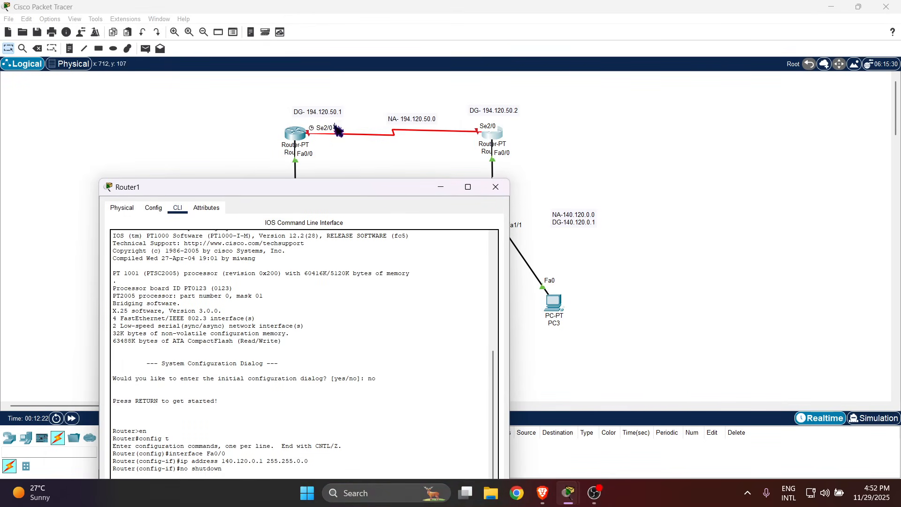
pyautogui.moveTo(342, 191); pyautogui.dragTo(252, 40)
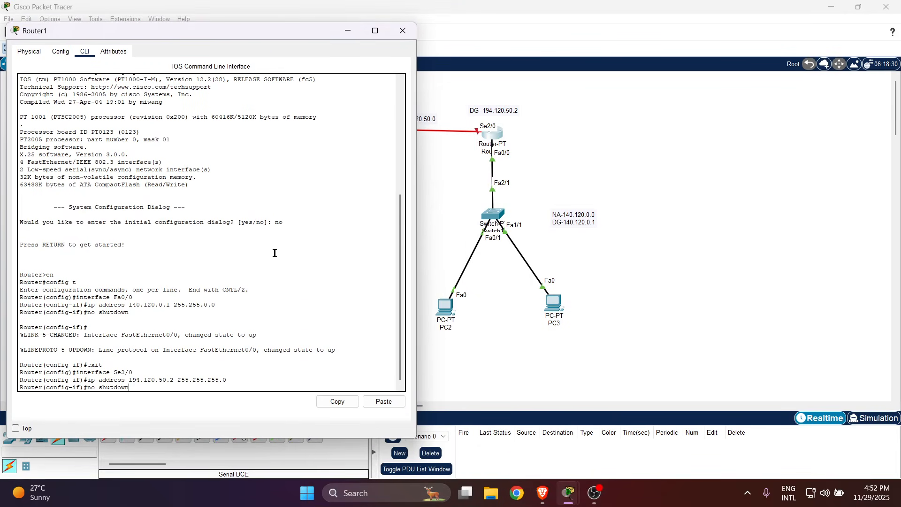
pyautogui.press('Return')
pyautogui.moveTo(221, 36); pyautogui.dragTo(319, 83)
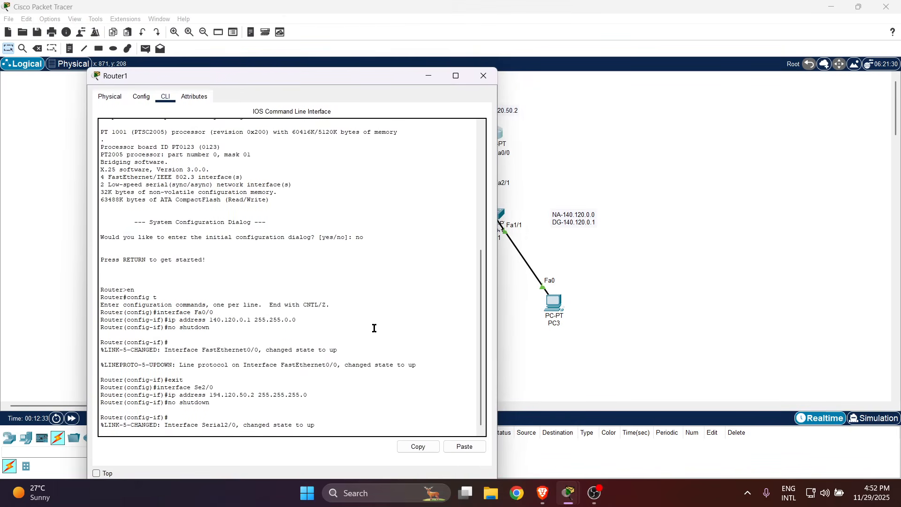
# Step: Exit Se2/0 interface configuration and save Router1's configuration with do write
pyautogui.press('Return')
pyautogui.write('ex')
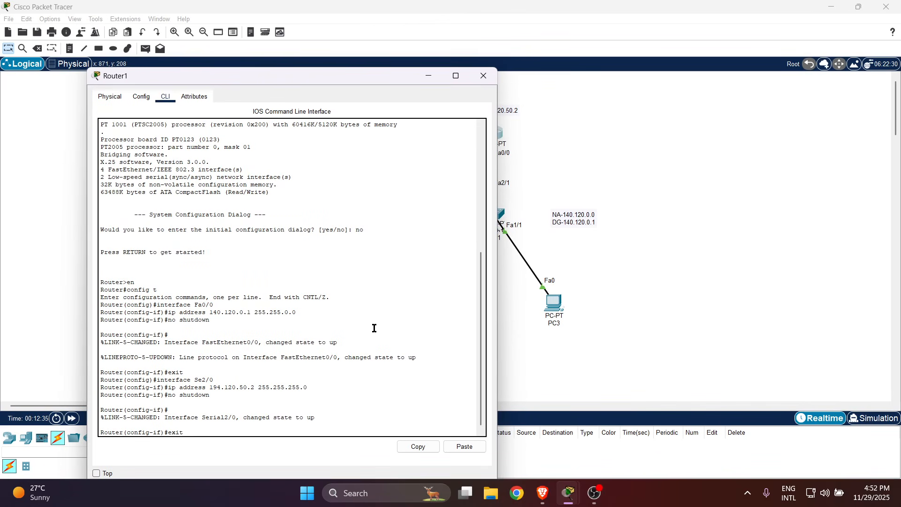
pyautogui.write('it')
pyautogui.press('Return')
pyautogui.write('do ')
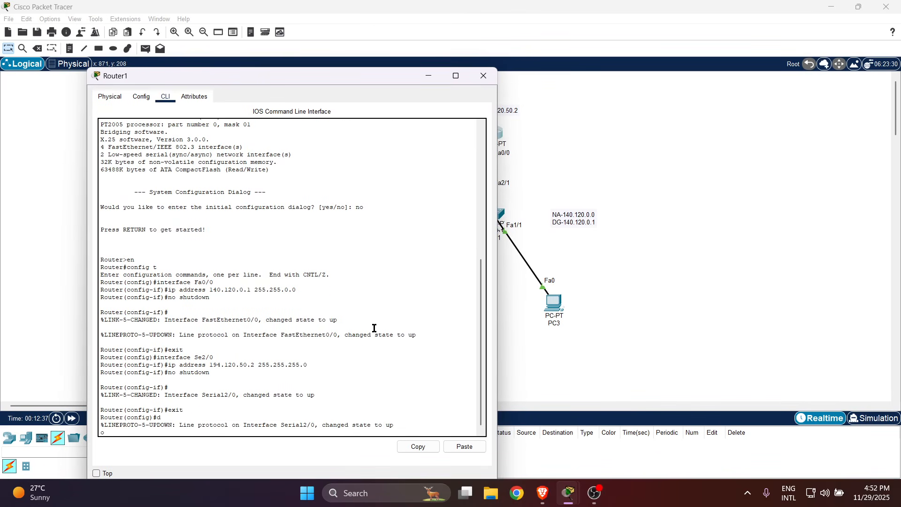
pyautogui.write('write')
pyautogui.press('Return')
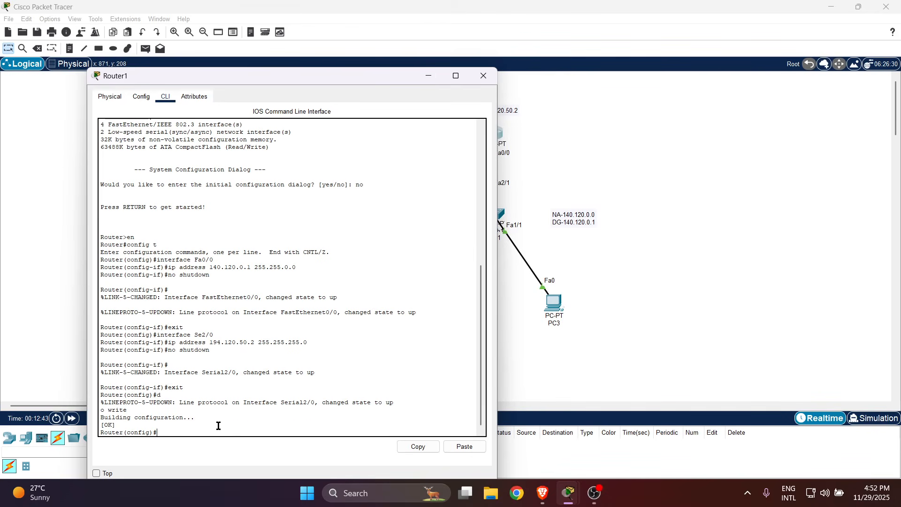
# Step: End Router1's configuration session with end and close its window
pyautogui.write('end')
pyautogui.press('Return')
pyautogui.press('Return')
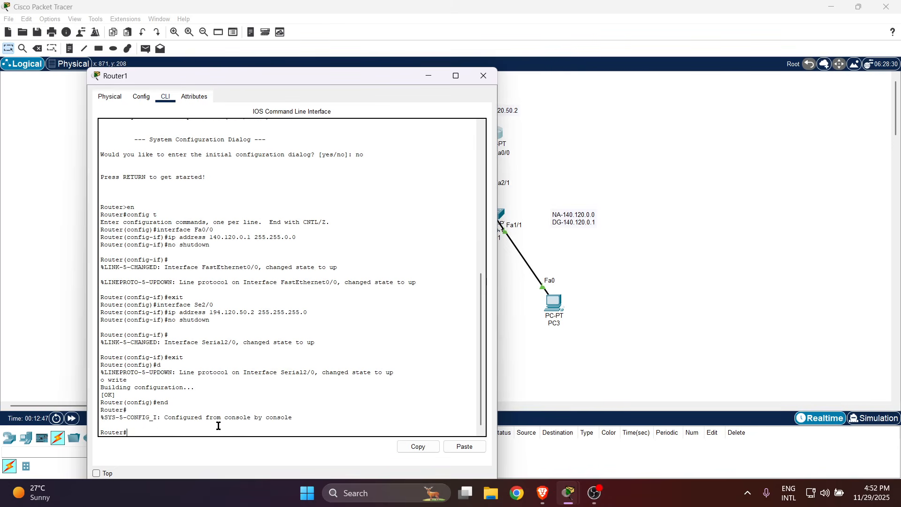
pyautogui.click(484, 76)
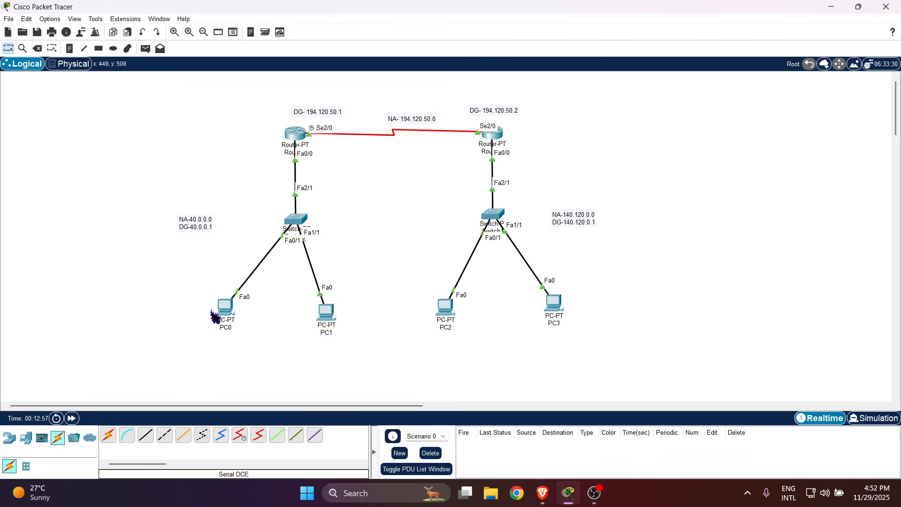
# Step: Test connectivity by sending simple PDUs from PC0 to PC1 and from PC0 to PC2
pyautogui.click(146, 49)
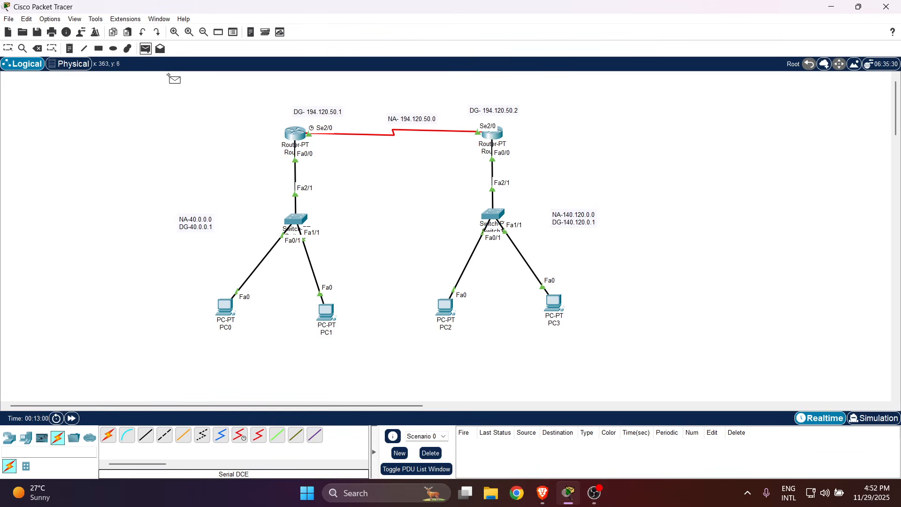
pyautogui.click(225, 309)
pyautogui.click(326, 312)
pyautogui.click(147, 49)
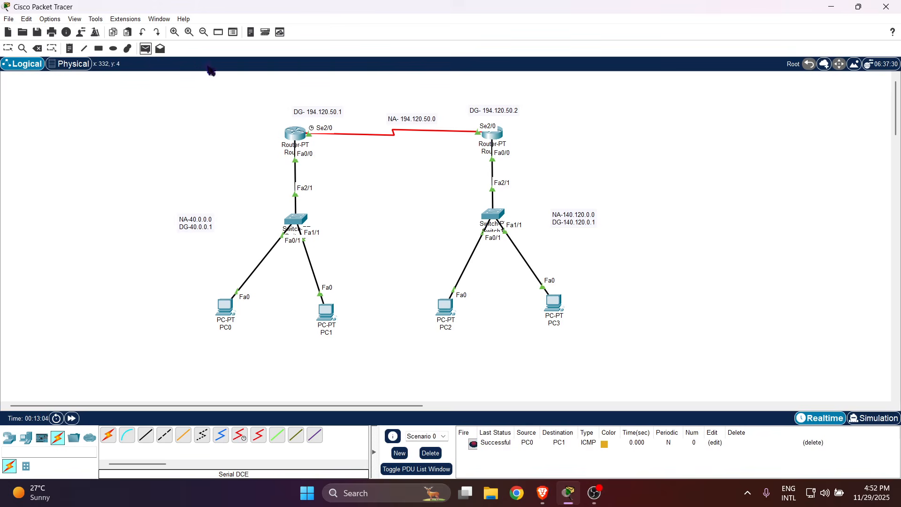
pyautogui.click(229, 312)
pyautogui.click(445, 308)
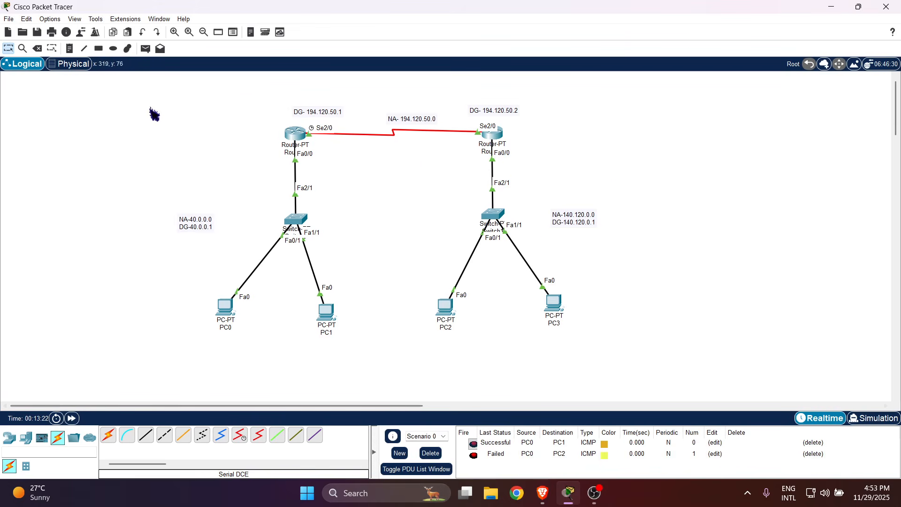
# Step: Send simple PDUs from PC0 to Router0 and from PC0 to Router1, and check their status in the PDU list
pyautogui.click(146, 48)
pyautogui.click(228, 323)
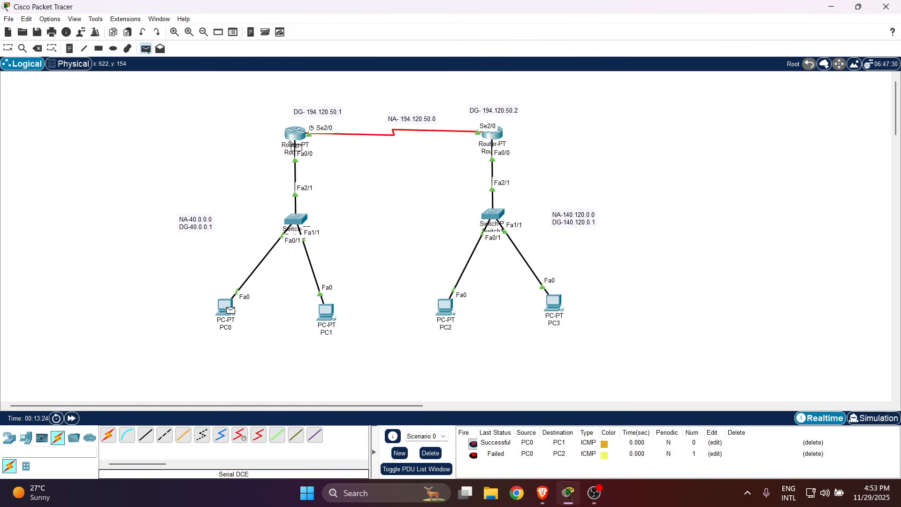
pyautogui.click(303, 134)
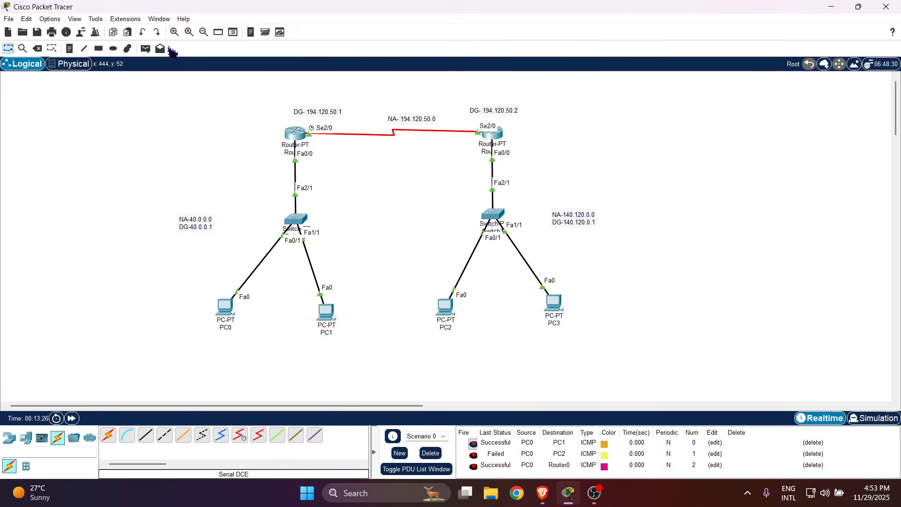
pyautogui.click(146, 48)
pyautogui.click(222, 310)
pyautogui.click(493, 136)
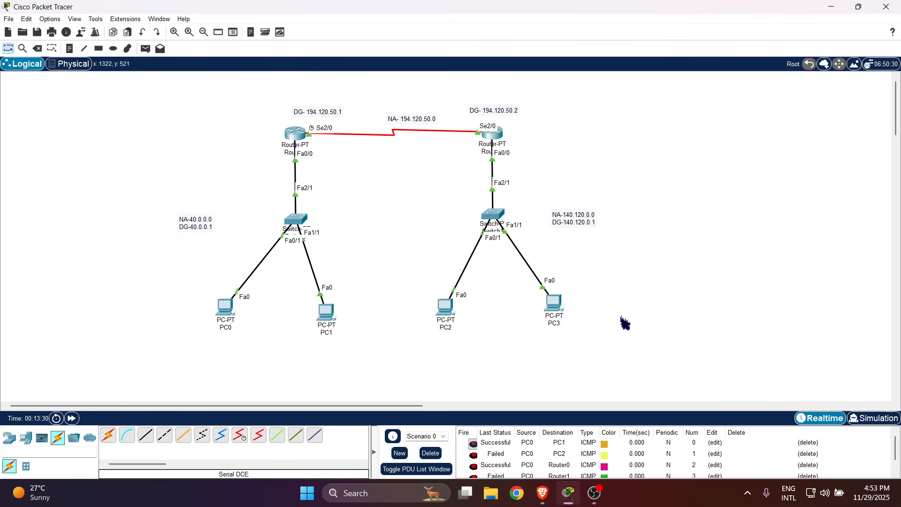
pyautogui.scroll(-1, 552, 439)
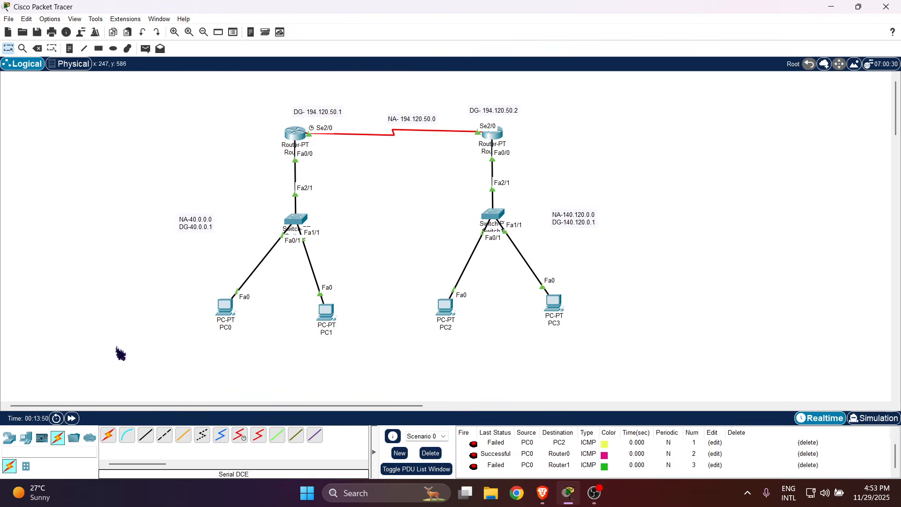
# Step: Place a third Router-PT in the empty workspace to the right of Router1
pyautogui.click(11, 439)
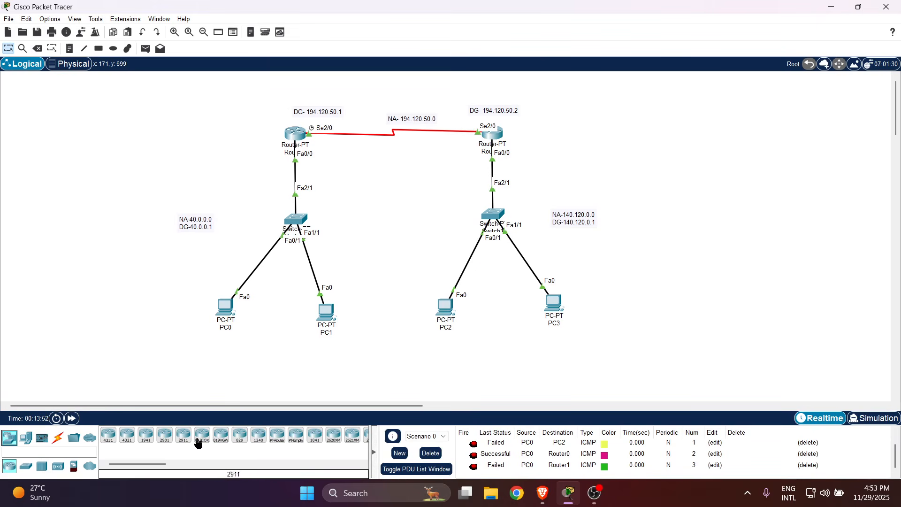
pyautogui.click(268, 439)
pyautogui.click(277, 438)
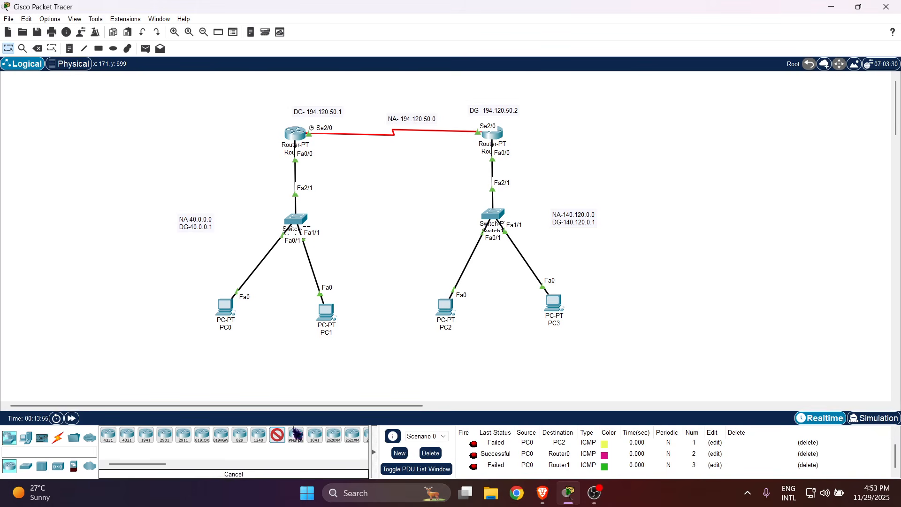
pyautogui.click(735, 119)
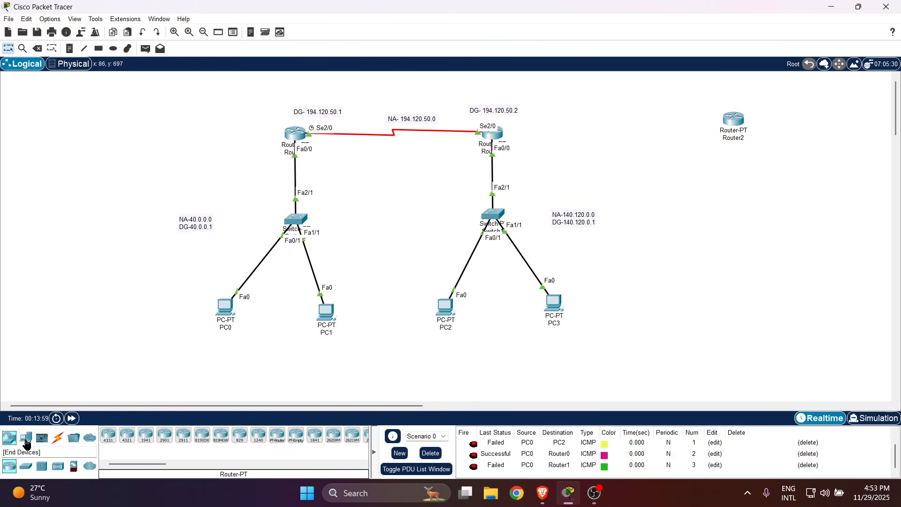
# Step: Place a Switch-PT below the new third router and a PC below that switch
pyautogui.click(22, 470)
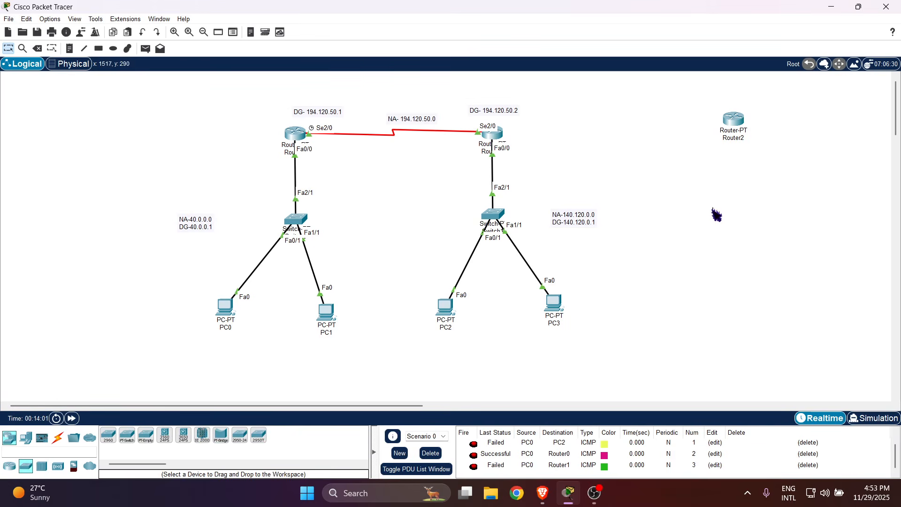
pyautogui.click(127, 435)
pyautogui.click(742, 210)
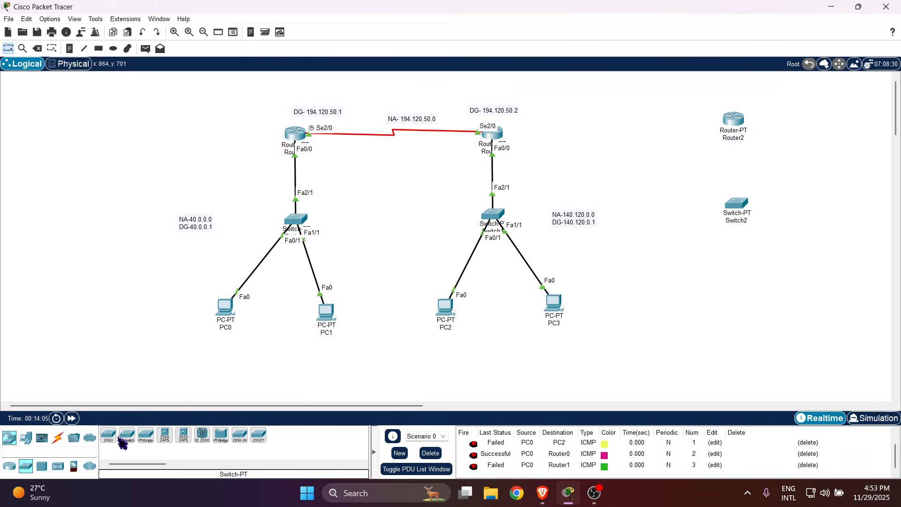
pyautogui.click(26, 438)
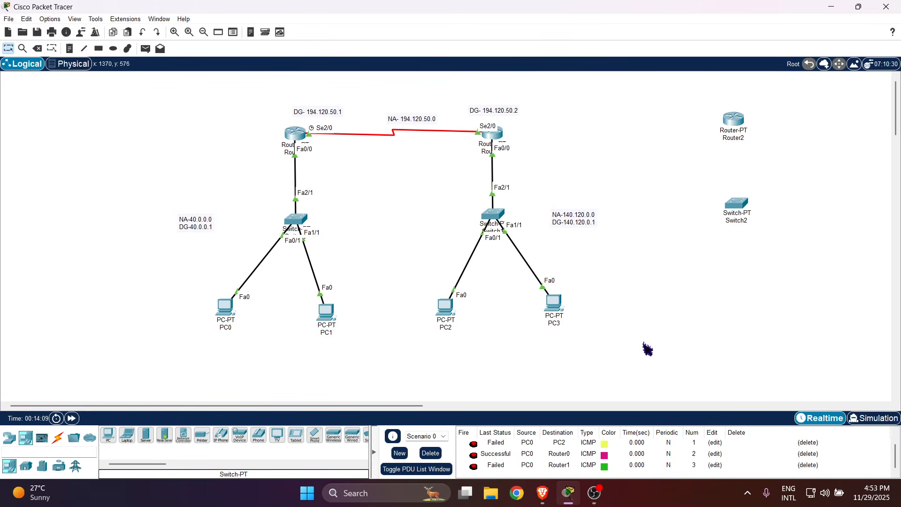
pyautogui.click(108, 435)
pyautogui.click(739, 300)
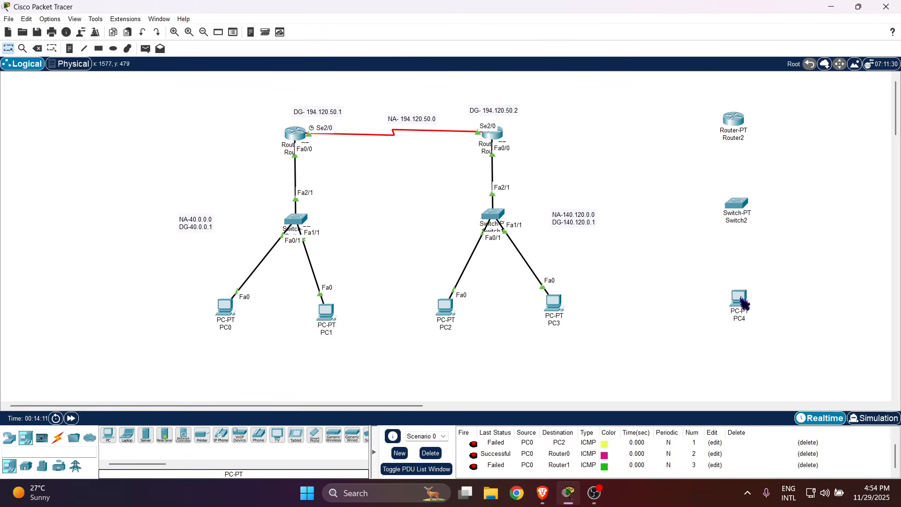
# Step: Connect Router1's Serial3/0 to Router2's Serial2/0 with a Serial DCE cable and move Router2 level with Router1
pyautogui.click(58, 438)
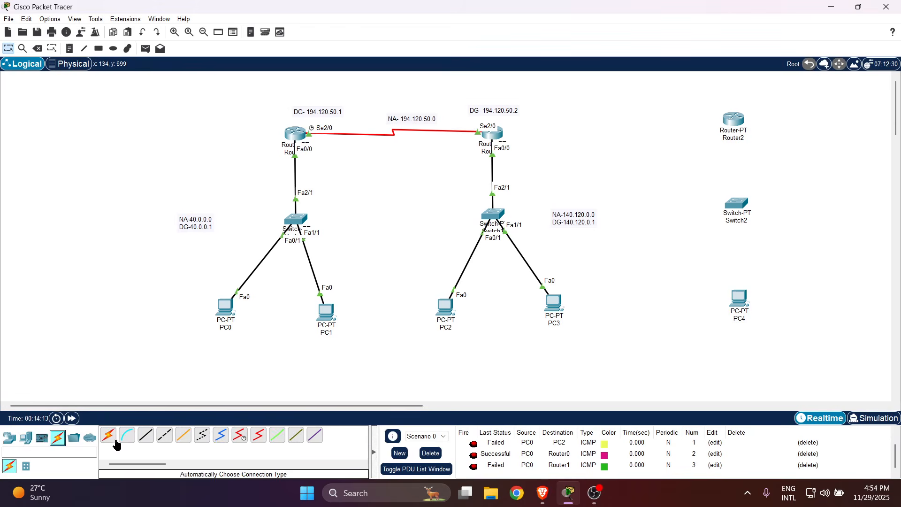
pyautogui.click(240, 435)
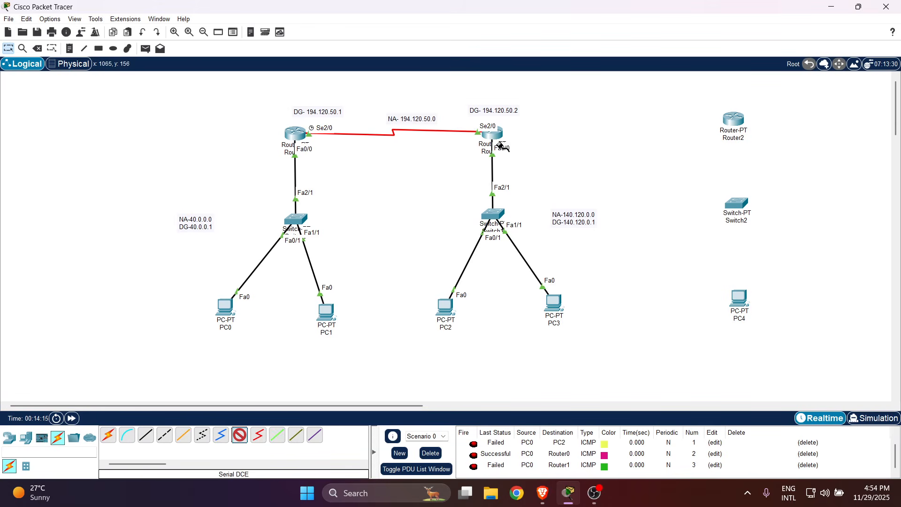
pyautogui.click(495, 126)
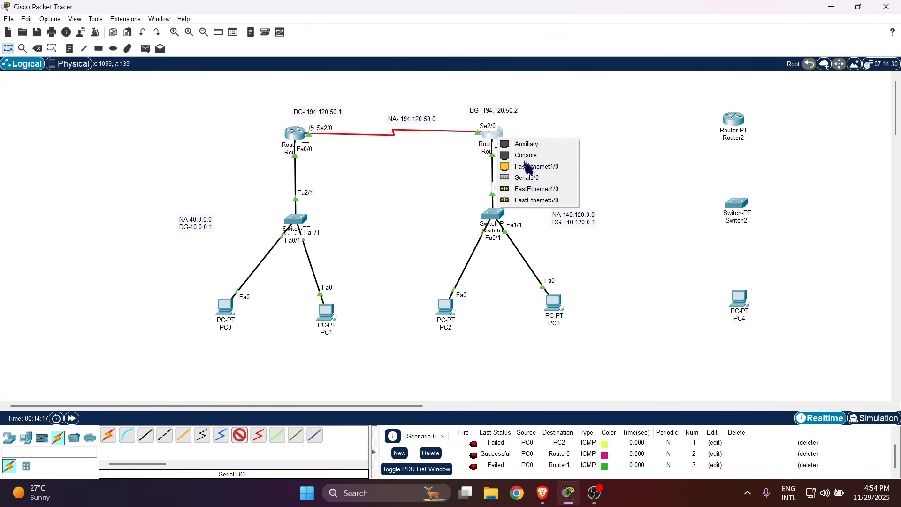
pyautogui.click(536, 181)
pyautogui.click(728, 135)
pyautogui.click(735, 123)
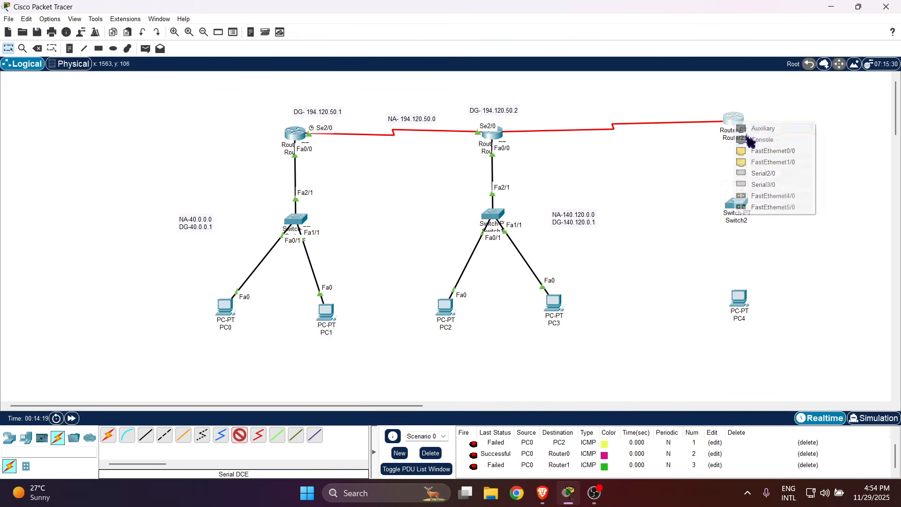
pyautogui.click(750, 175)
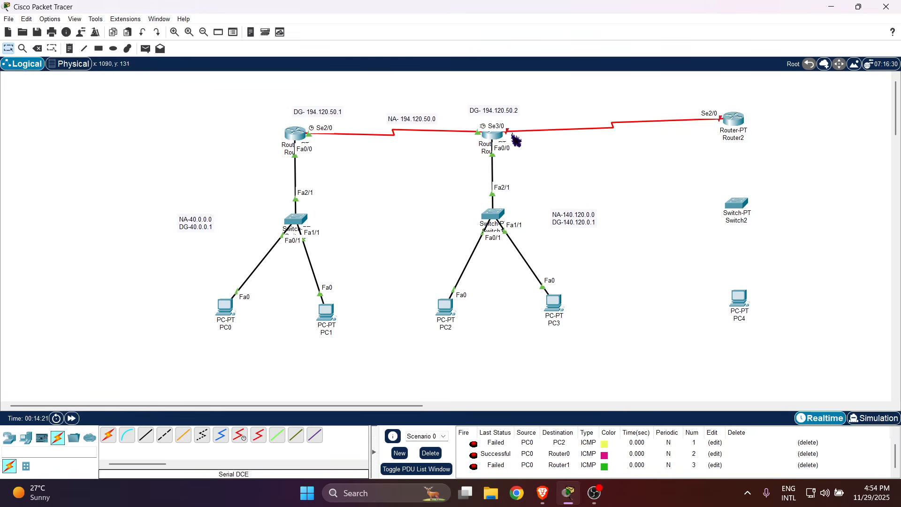
pyautogui.moveTo(743, 124); pyautogui.dragTo(741, 138)
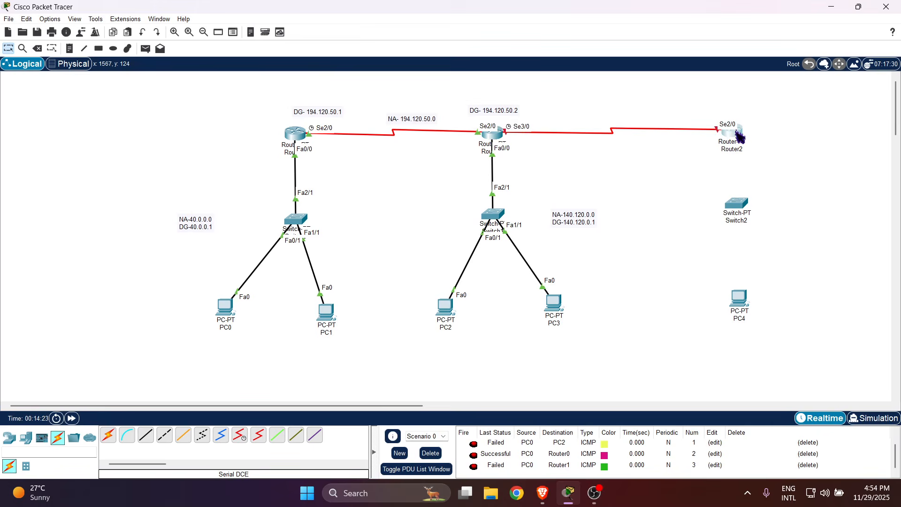
# Step: Connect Router2's FastEthernet0/0 to Switch2's FastEthernet0/1 with a Copper Straight-Through cable
pyautogui.click(146, 435)
pyautogui.click(729, 130)
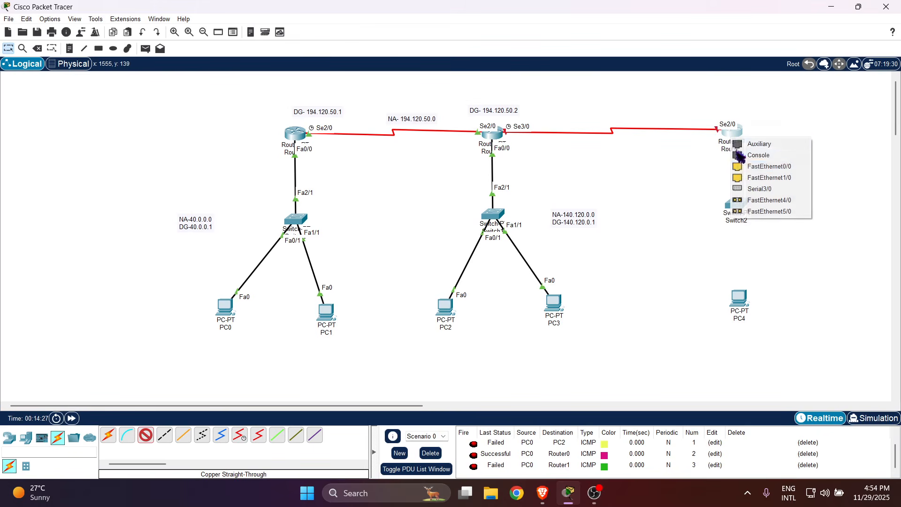
pyautogui.click(749, 165)
pyautogui.click(738, 210)
pyautogui.click(759, 229)
# Step: Connect Switch2's FastEthernet1/1 to PC4's FastEthernet0 with a Copper Straight-Through cable and nudge Switch2 slightly down
pyautogui.click(146, 435)
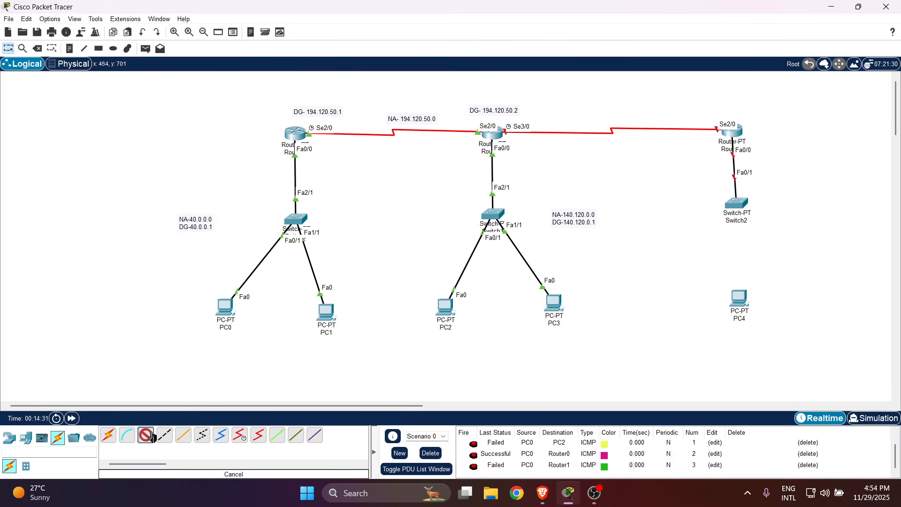
pyautogui.click(739, 209)
pyautogui.click(776, 237)
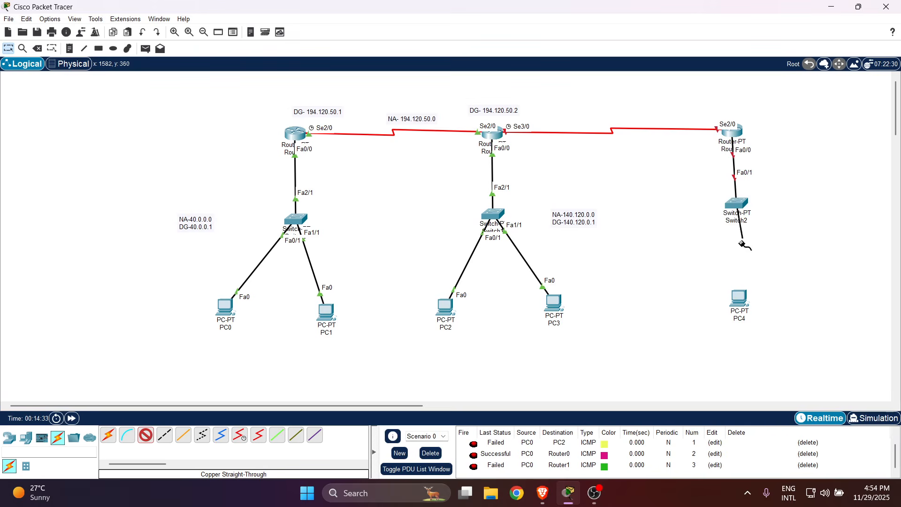
pyautogui.click(739, 299)
pyautogui.click(776, 333)
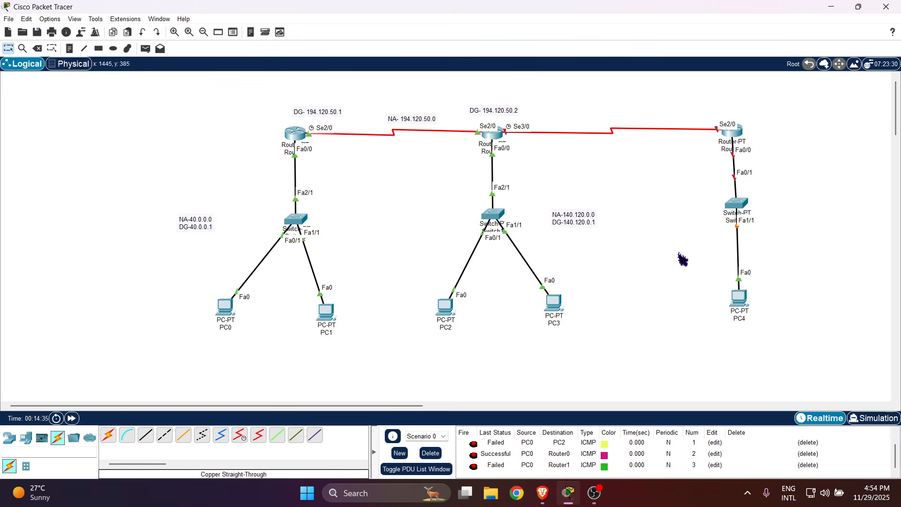
pyautogui.moveTo(732, 206); pyautogui.dragTo(733, 210)
# Step: Copy the two-line network and gateway text from the 40.0.0.0 note beside Switch0
pyautogui.doubleClick(583, 217)
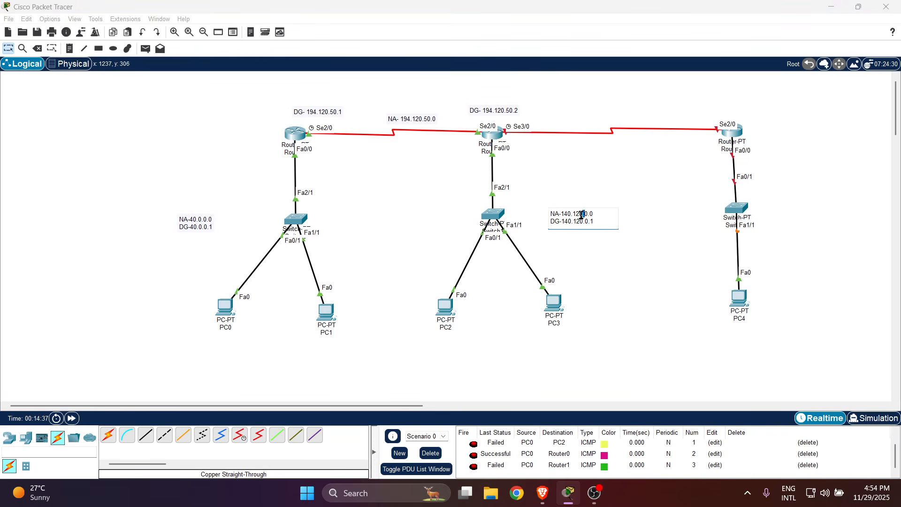
pyautogui.tripleClick(571, 216)
pyautogui.moveTo(605, 227); pyautogui.dragTo(551, 218)
pyautogui.doubleClick(190, 224)
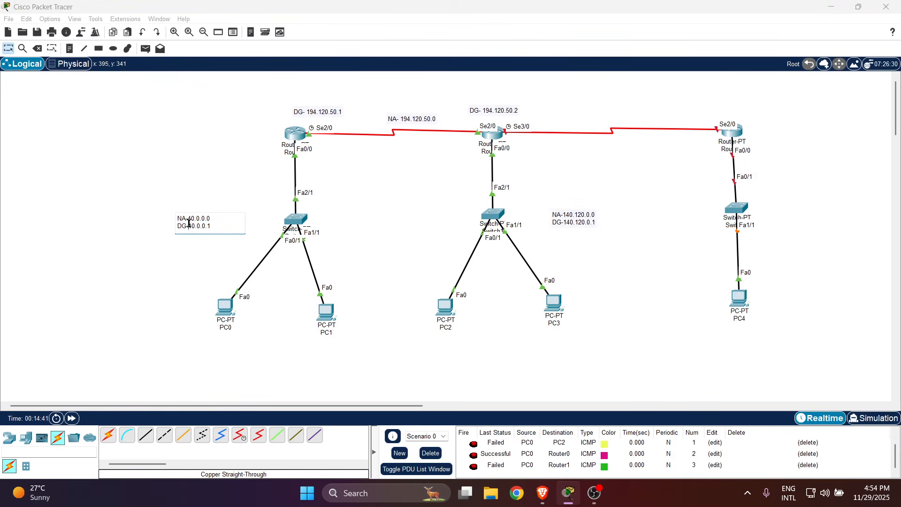
pyautogui.tripleClick(190, 225)
pyautogui.moveTo(229, 231); pyautogui.dragTo(178, 217)
pyautogui.hotkey('ctrl', 'c')
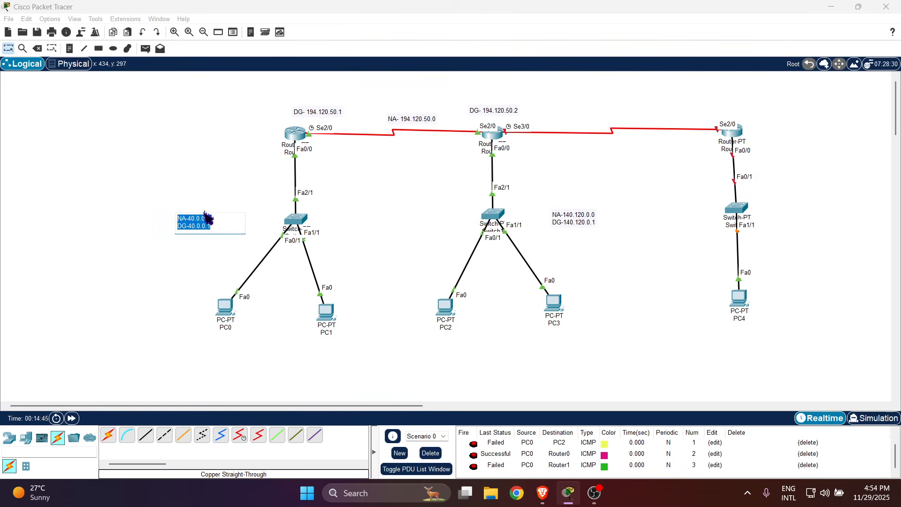
# Step: Add a note from the copied text next to Switch2, reading NA-30.0.0.0 and DG-30.0.0.1, and move it closer to the switch
pyautogui.click(46, 49)
pyautogui.click(69, 49)
pyautogui.click(789, 204)
pyautogui.hotkey('ctrl', 'v')
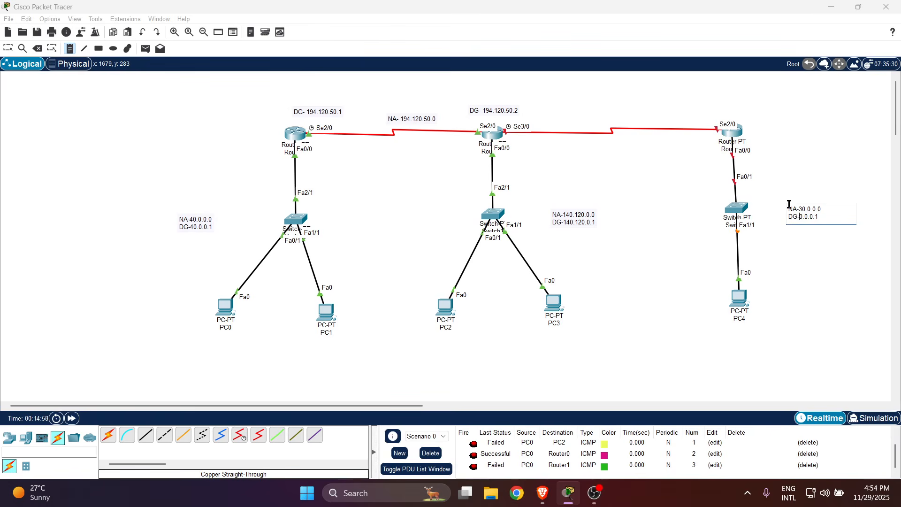
pyautogui.click(852, 254)
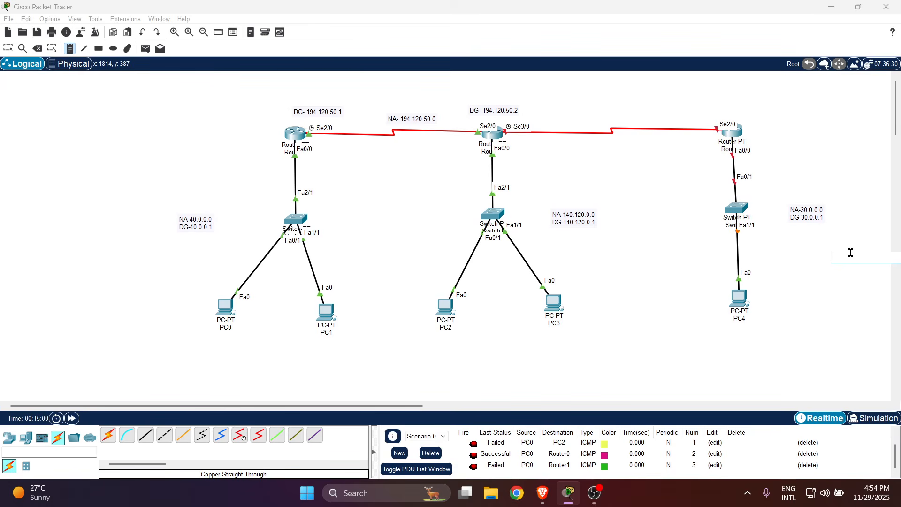
pyautogui.press('Escape')
pyautogui.moveTo(809, 221); pyautogui.dragTo(796, 217)
pyautogui.moveTo(253, 115); pyautogui.dragTo(495, 366)
pyautogui.click(446, 187)
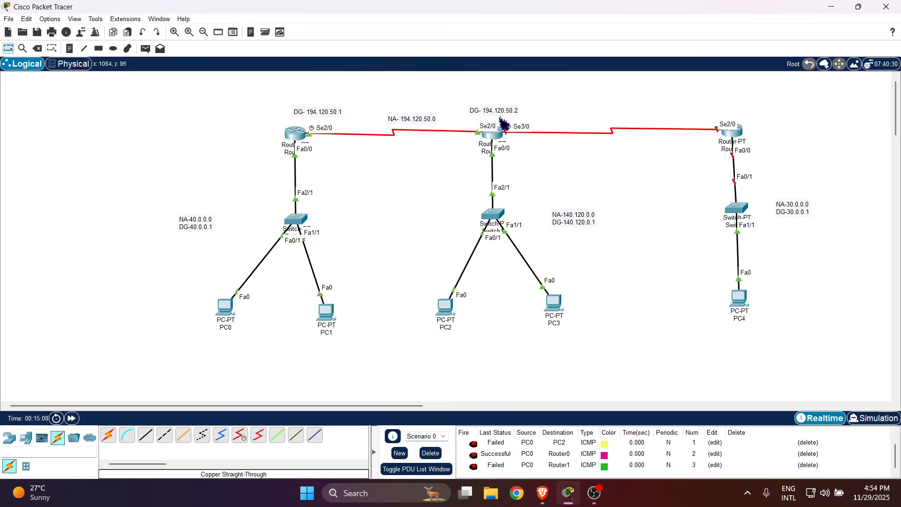
pyautogui.click(496, 136)
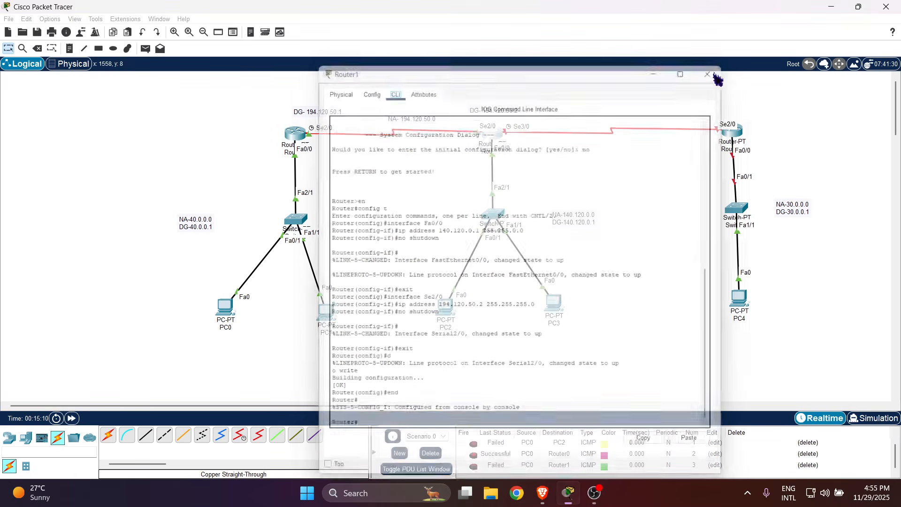
pyautogui.click(710, 73)
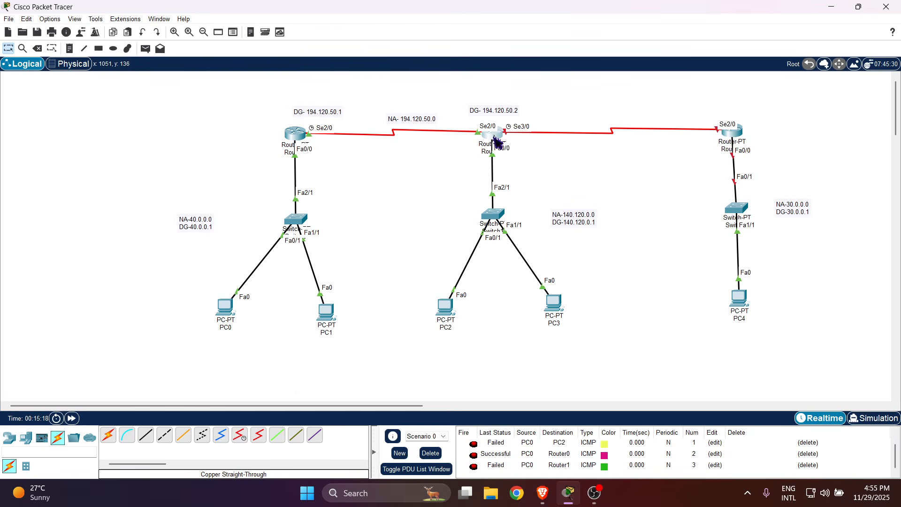
# Step: Enter configuration mode for interface Se3/0 in Router1's command line and move its window clear of the topology
pyautogui.click(496, 141)
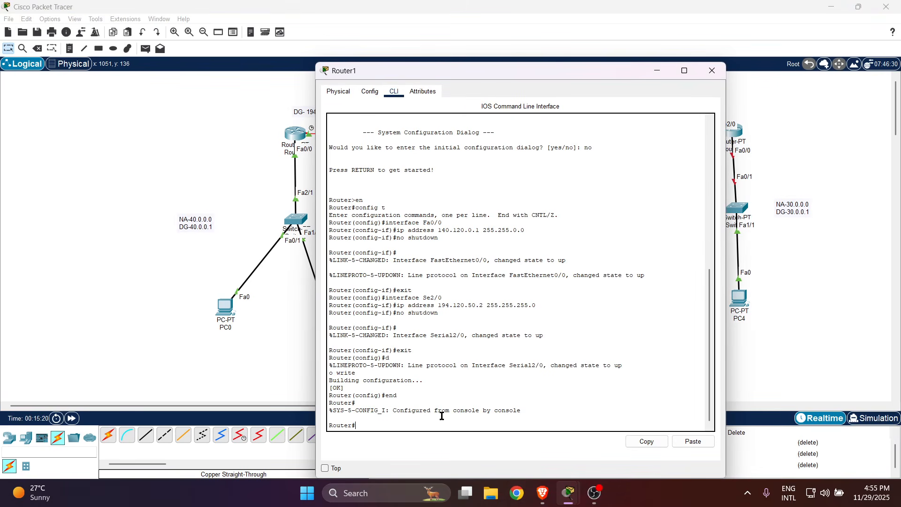
pyautogui.write('en')
pyautogui.press('Return')
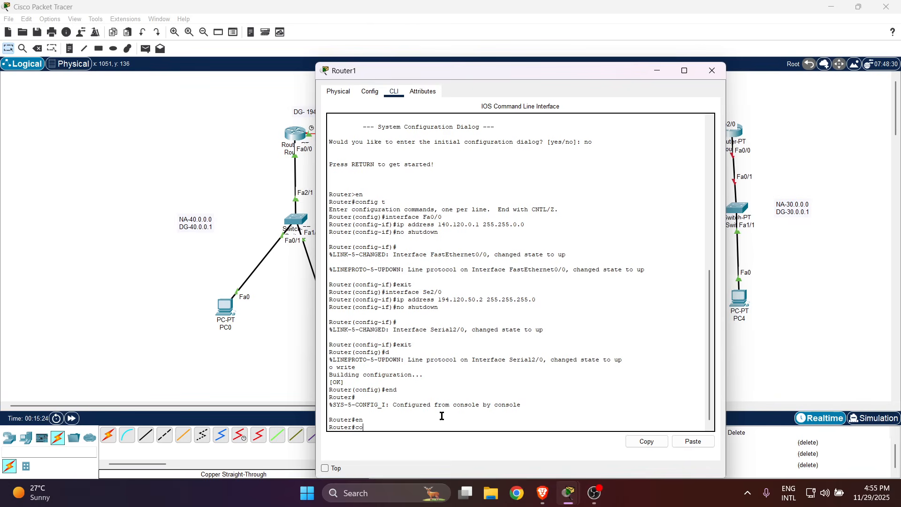
pyautogui.write('config t')
pyautogui.press('Return')
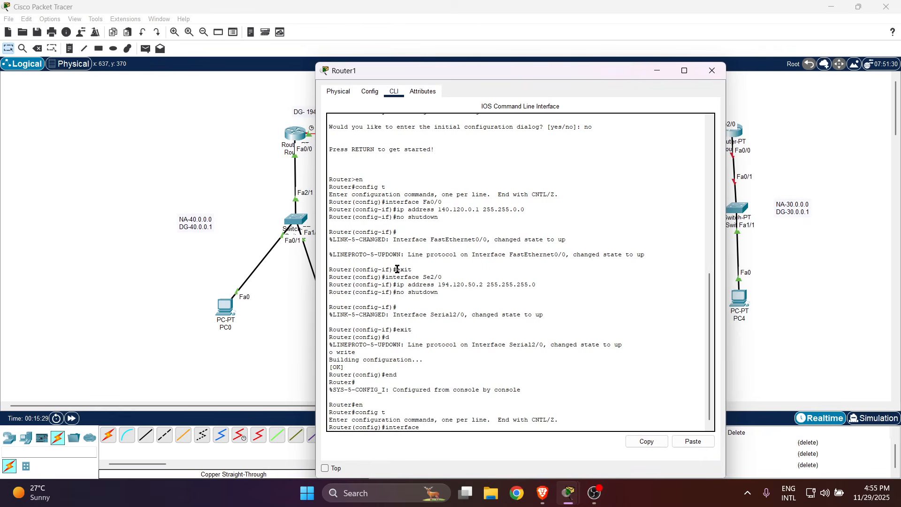
pyautogui.moveTo(527, 73); pyautogui.dragTo(247, 75)
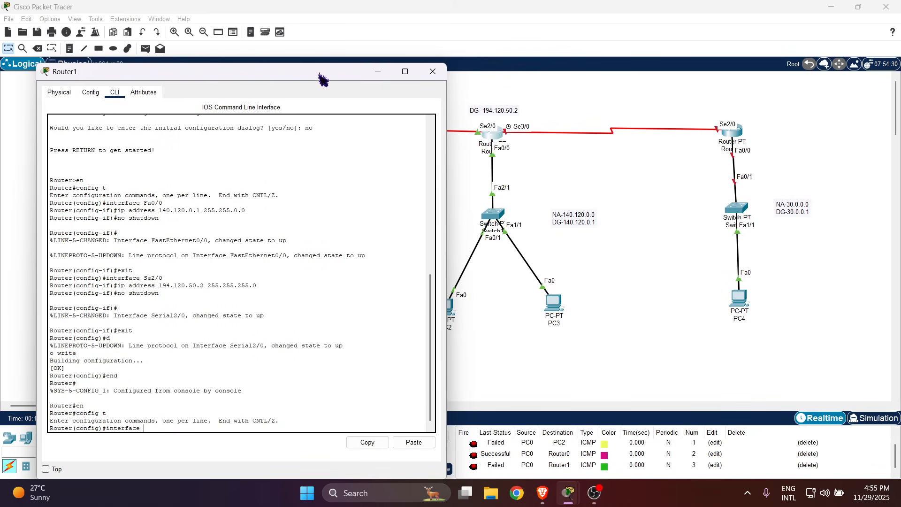
pyautogui.moveTo(324, 74); pyautogui.dragTo(324, 45)
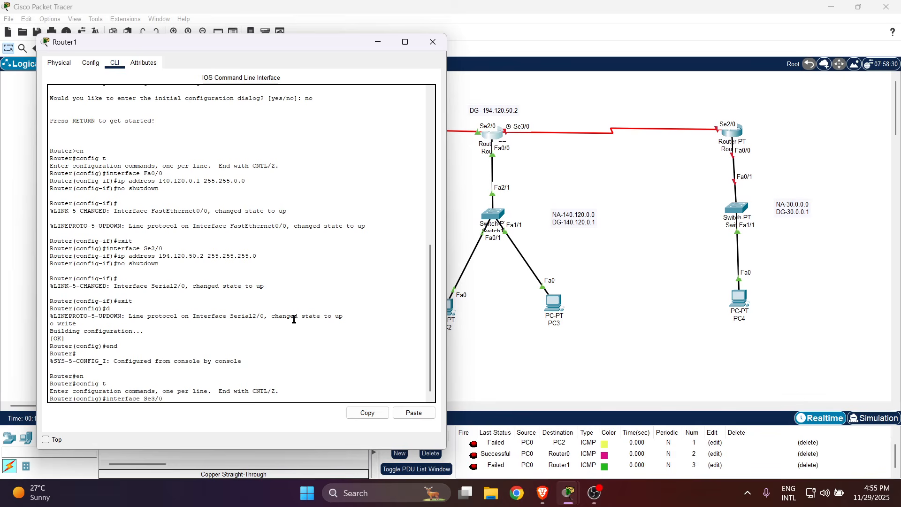
pyautogui.press('Return')
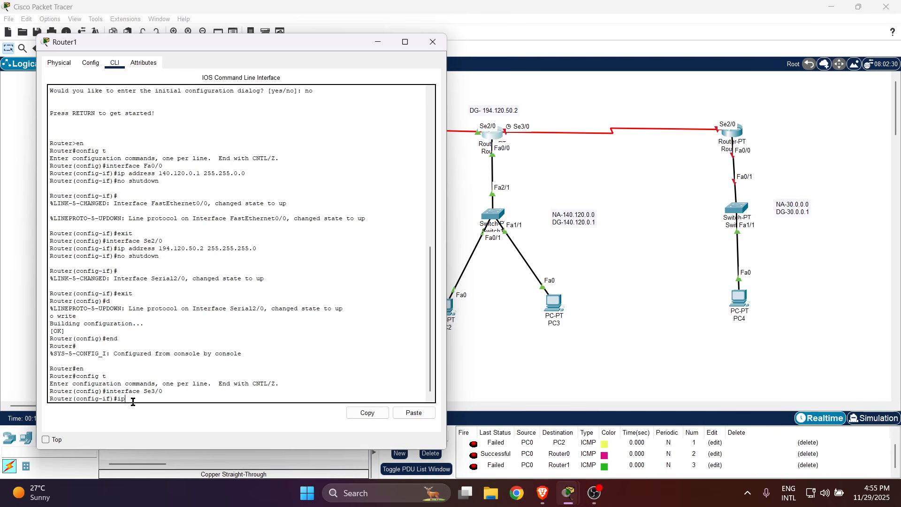
# Step: Place a note with the copied 40.0.0.0 network and gateway text above the serial link between Router1 and Router2
pyautogui.click(604, 125)
pyautogui.click(797, 211)
pyautogui.click(70, 48)
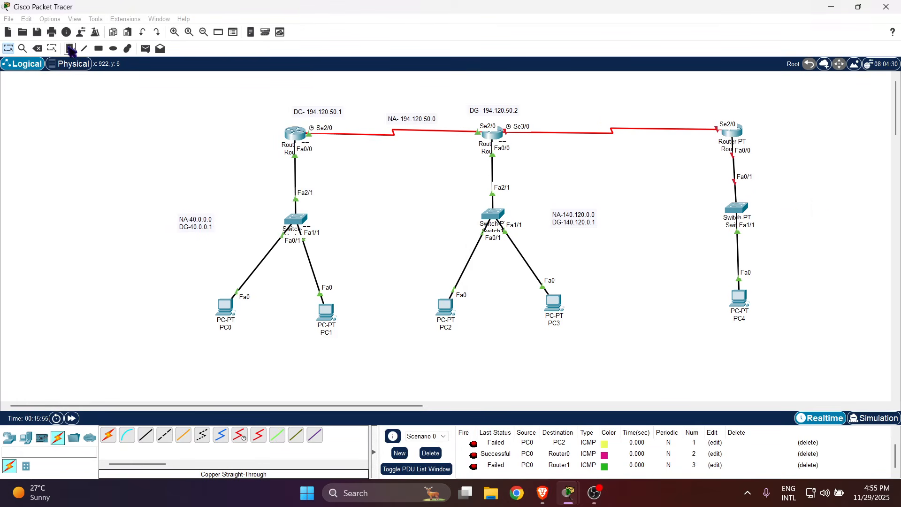
pyautogui.click(620, 115)
pyautogui.write('NA-40.0.0.0 DG-40.0.0.1')
pyautogui.press('Escape')
pyautogui.moveTo(640, 123); pyautogui.dragTo(621, 111)
# Step: Change the note above the Router1–Router2 link to NA-130.20.0.0 and DG-130.20.0.1
pyautogui.doubleClick(617, 106)
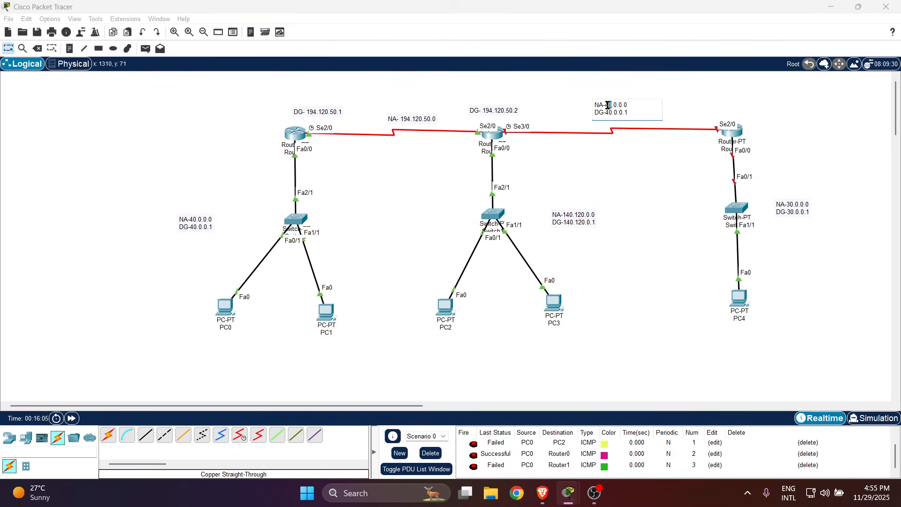
pyautogui.write('13')
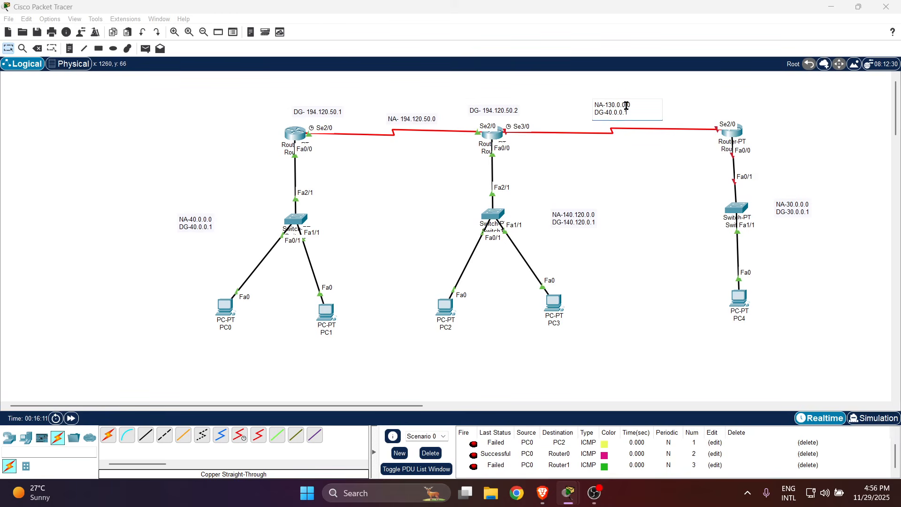
pyautogui.press('BackSpace')
# Step: Copy the DG line, remove it from the 130.20.0.0 note, and move the note just above the serial link
pyautogui.moveTo(592, 117); pyautogui.dragTo(593, 113)
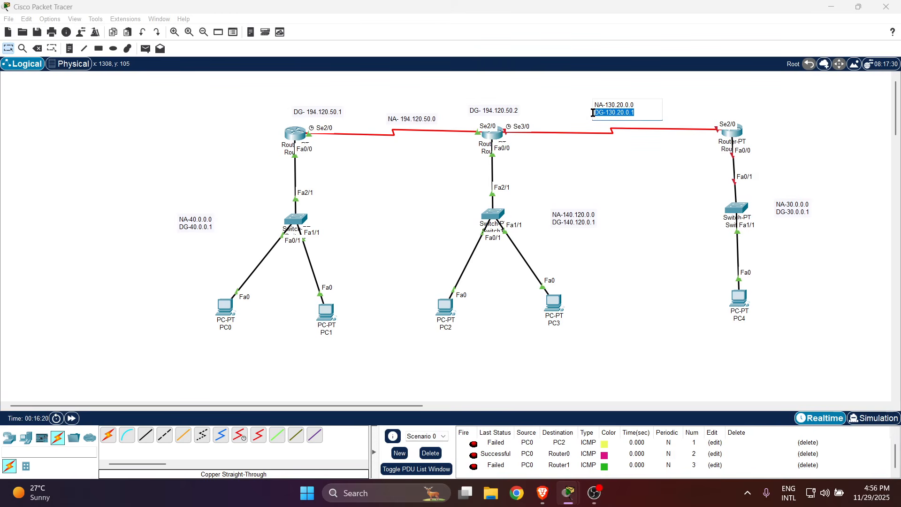
pyautogui.hotkey('ctrl', 'z')
pyautogui.tripleClick(618, 114)
pyautogui.hotkey('ctrl', 'c')
pyautogui.press('BackSpace')
pyautogui.press('BackSpace')
pyautogui.click(532, 129)
pyautogui.moveTo(601, 113); pyautogui.dragTo(609, 125)
# Step: Add notes DG-130.20.0.1 by Router1's Se3/0 and DG-130.20.0.2 above Router2, and shift Router1's two gateway notes to either side of it
pyautogui.click(70, 48)
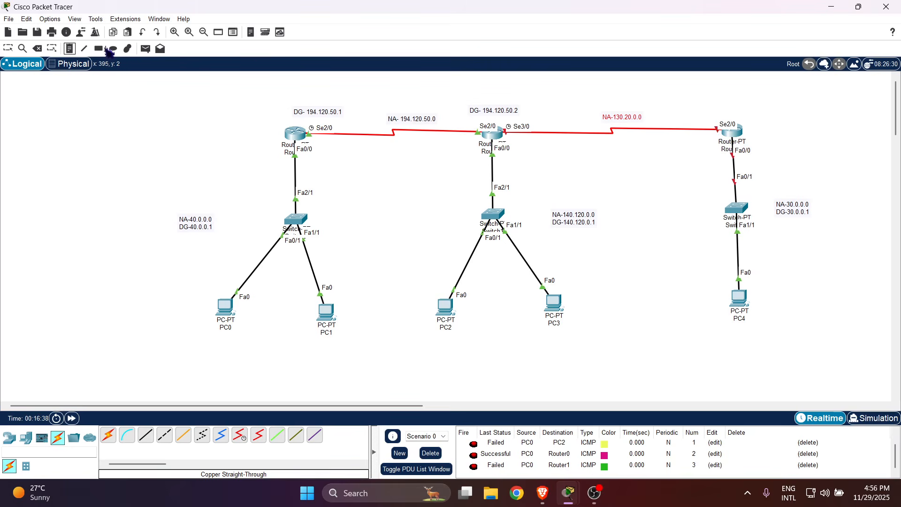
pyautogui.click(533, 108)
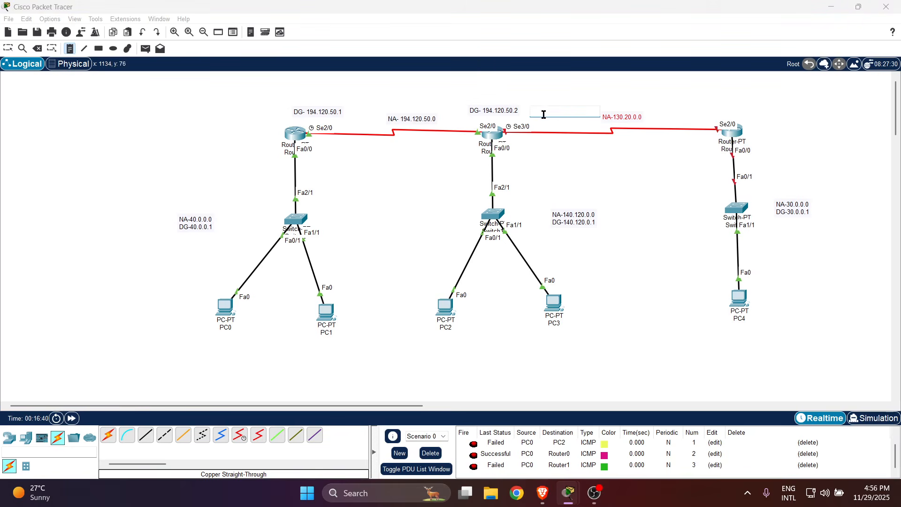
pyautogui.write('DG-130.20.0.1')
pyautogui.click(719, 109)
pyautogui.hotkey('ctrl', 'v')
pyautogui.press('BackSpace')
pyautogui.write('2')
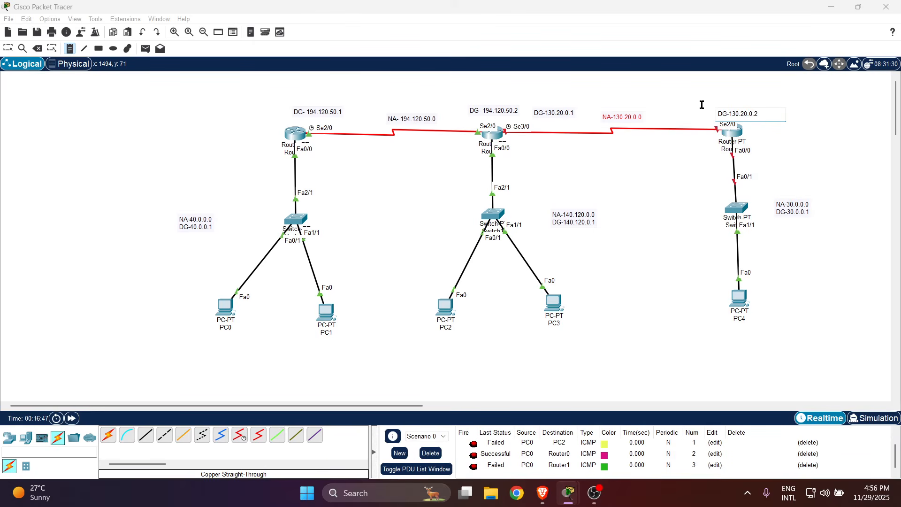
pyautogui.press('Escape')
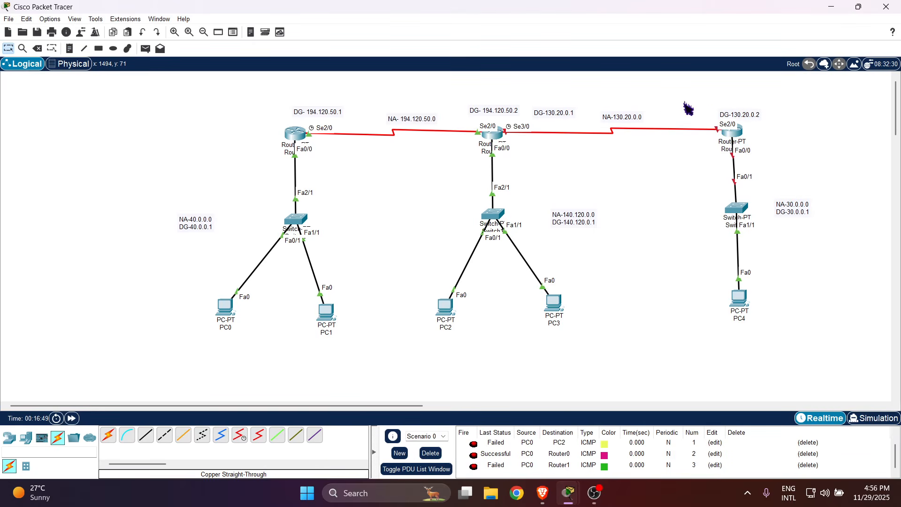
pyautogui.moveTo(507, 115); pyautogui.dragTo(485, 115)
pyautogui.moveTo(554, 117); pyautogui.dragTo(539, 120)
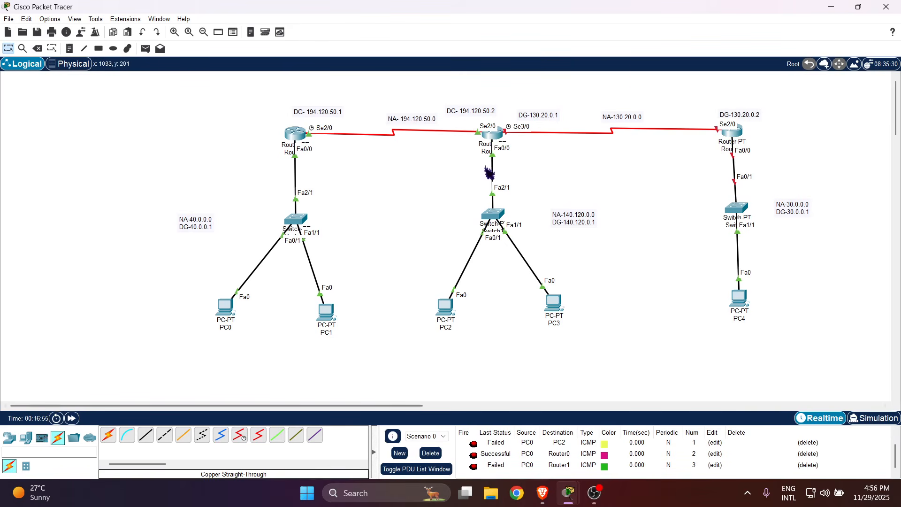
# Step: Assign IP address 130.20.0.1 with subnet mask 255.255.0.0 to Router1's Se3/0 interface in its command line
pyautogui.click(493, 140)
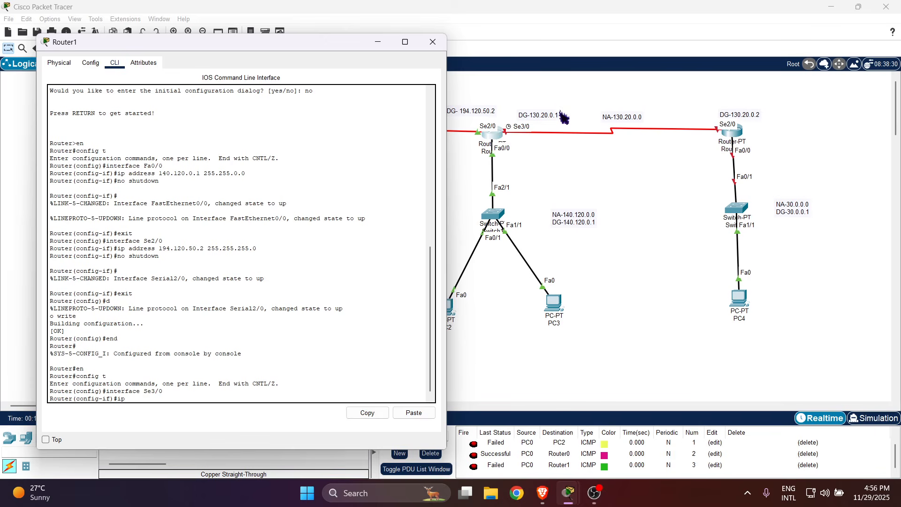
pyautogui.write('130.20.0.1 255.255.0')
pyautogui.press('BackSpace')
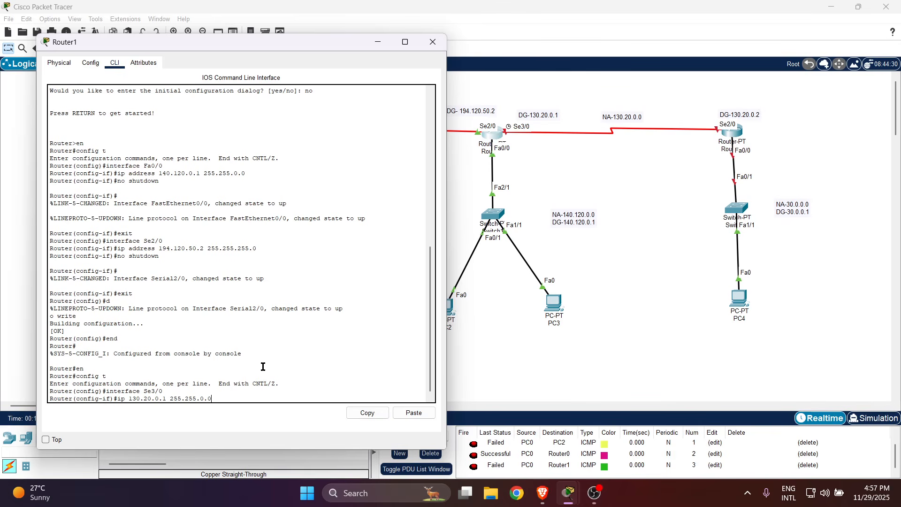
pyautogui.press('Return')
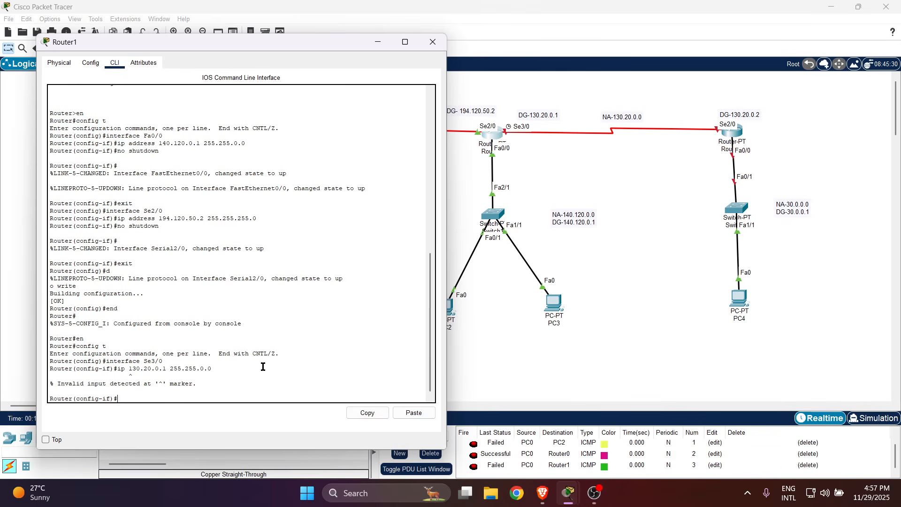
pyautogui.press('Up')
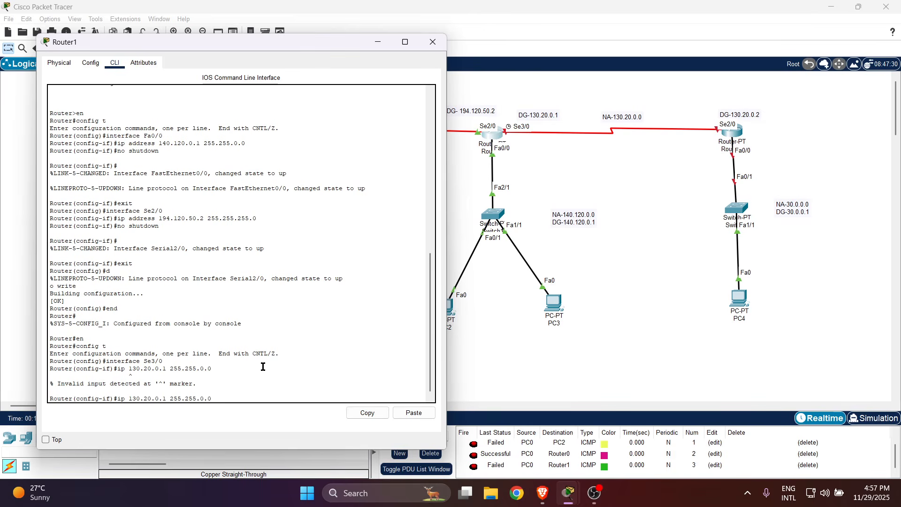
pyautogui.write('address')
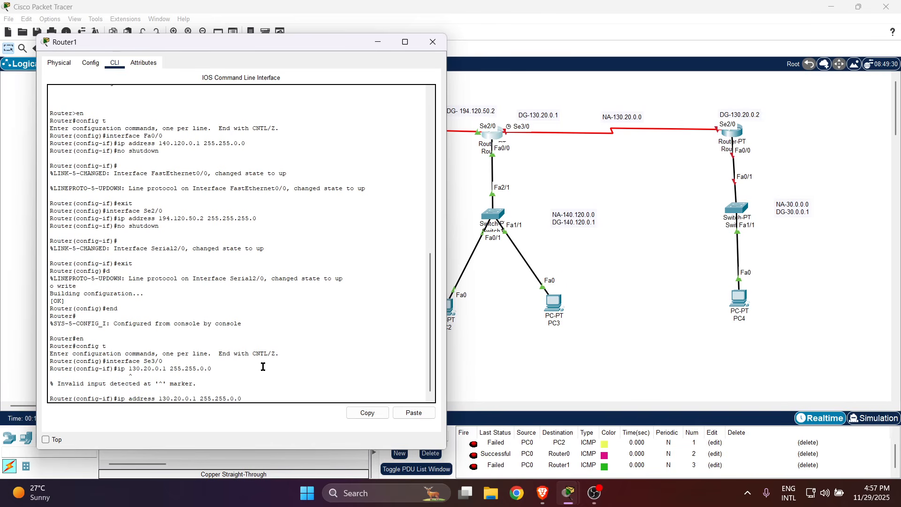
pyautogui.press('Return')
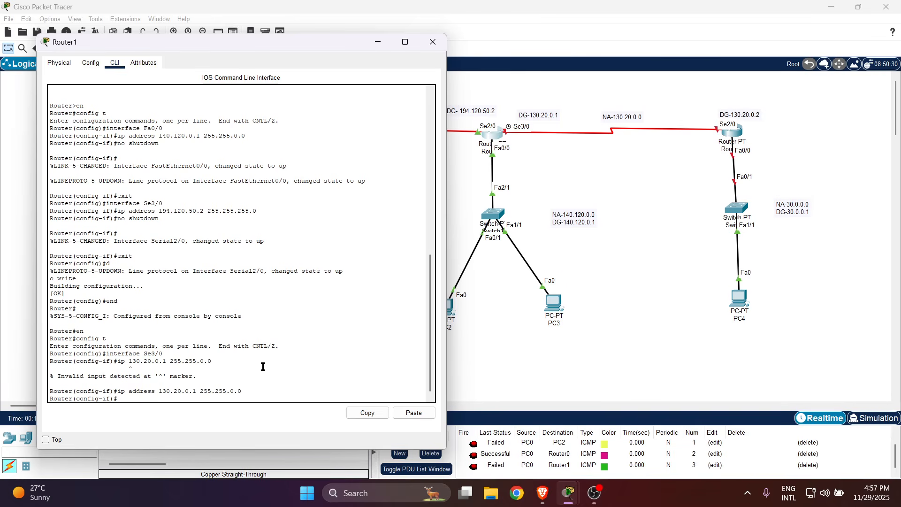
# Step: Set the clock rate of Router1's Se3/0 to 64000 and enable the interface with no shutdown
pyautogui.write('clock rate 64000')
pyautogui.press('Return')
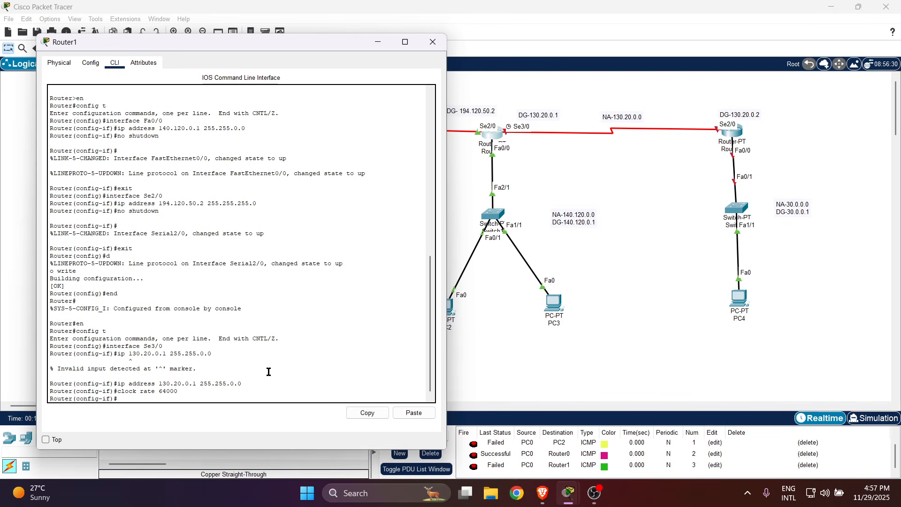
pyautogui.write('no shutdown')
pyautogui.press('Return')
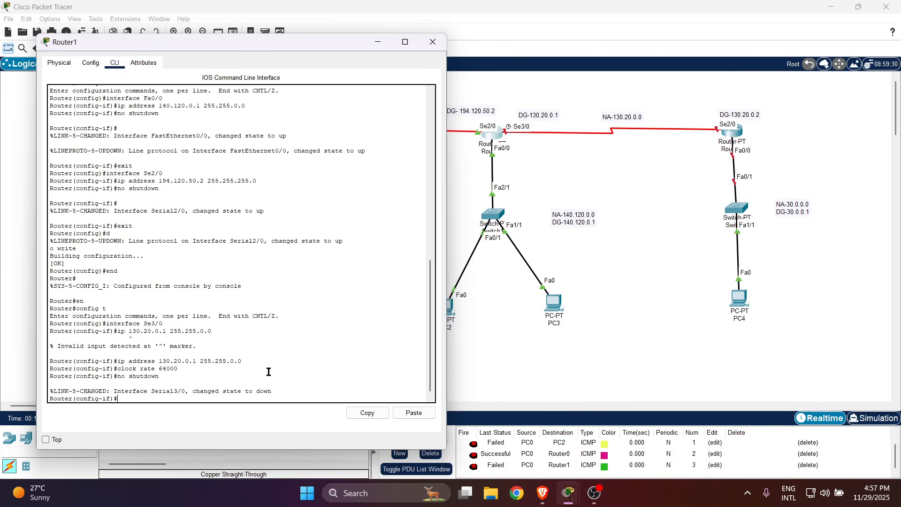
# Step: Leave Router1's interface configuration, save the running configuration with do write, end configuration mode and close Router1's window
pyautogui.write('exit')
pyautogui.press('Return')
pyautogui.write('do write')
pyautogui.press('Return')
pyautogui.write('ewn')
pyautogui.press('BackSpace')
pyautogui.press('BackSpace')
pyautogui.write('een')
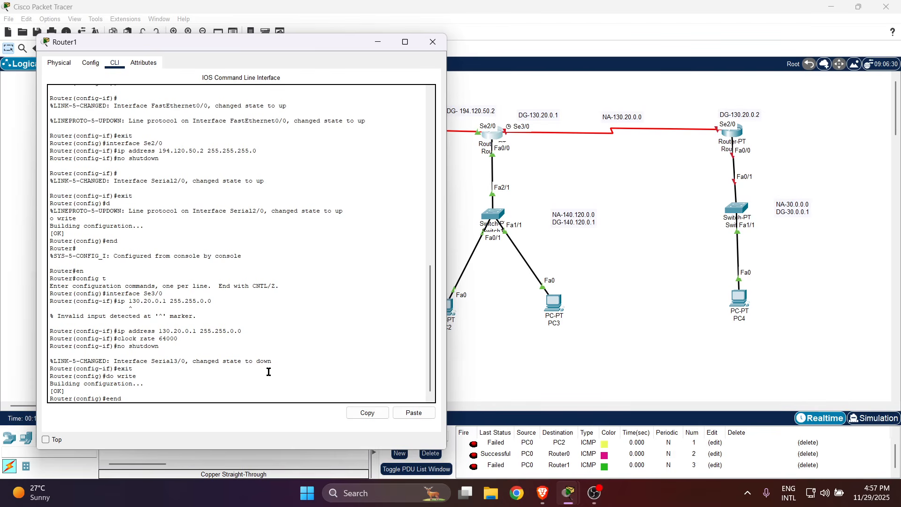
pyautogui.press('BackSpace')
pyautogui.write('nd')
pyautogui.press('Return')
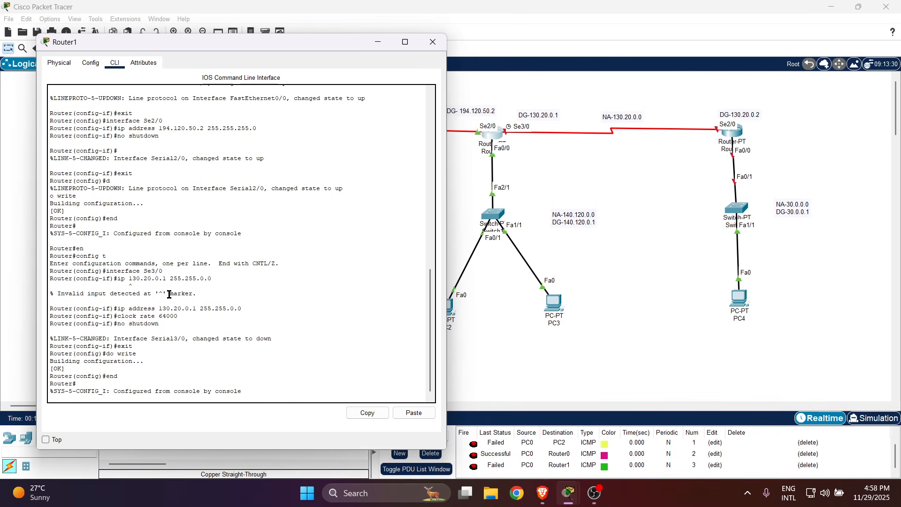
pyautogui.press('Return')
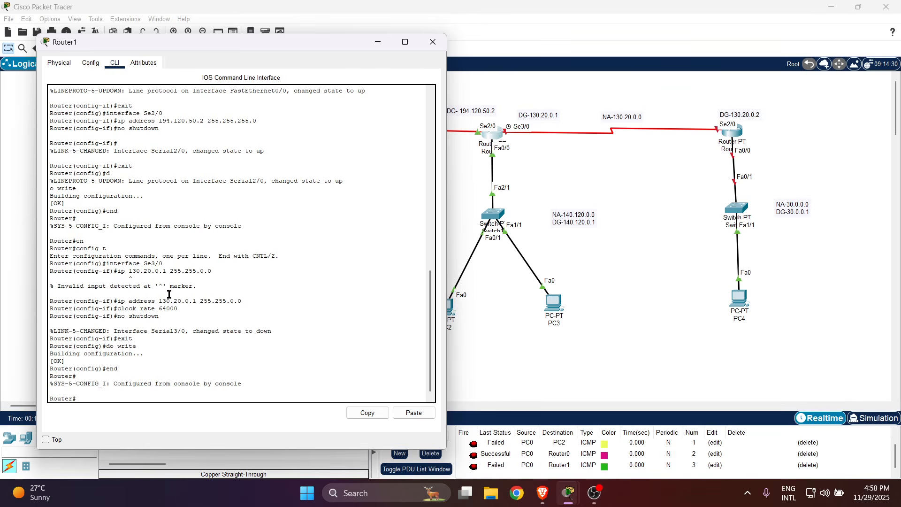
pyautogui.click(433, 42)
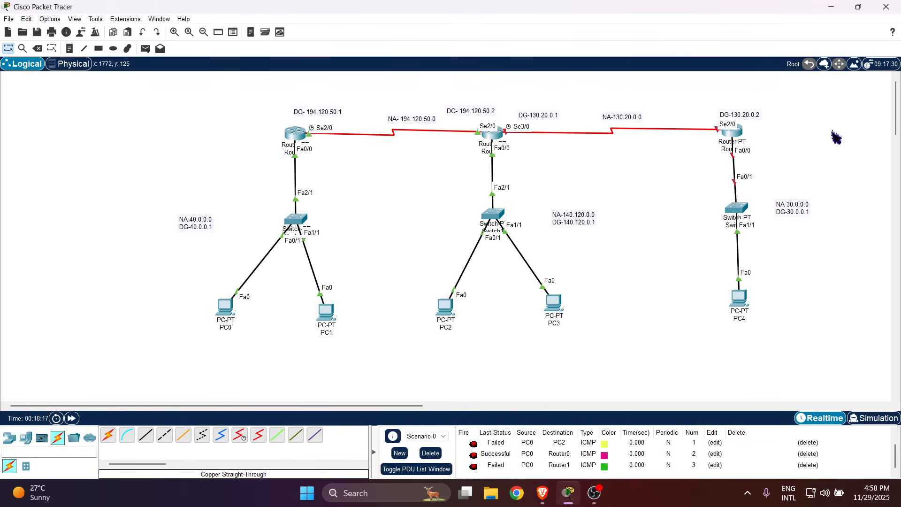
# Step: Open Router2's command line and answer no to the initial configuration dialog
pyautogui.click(732, 135)
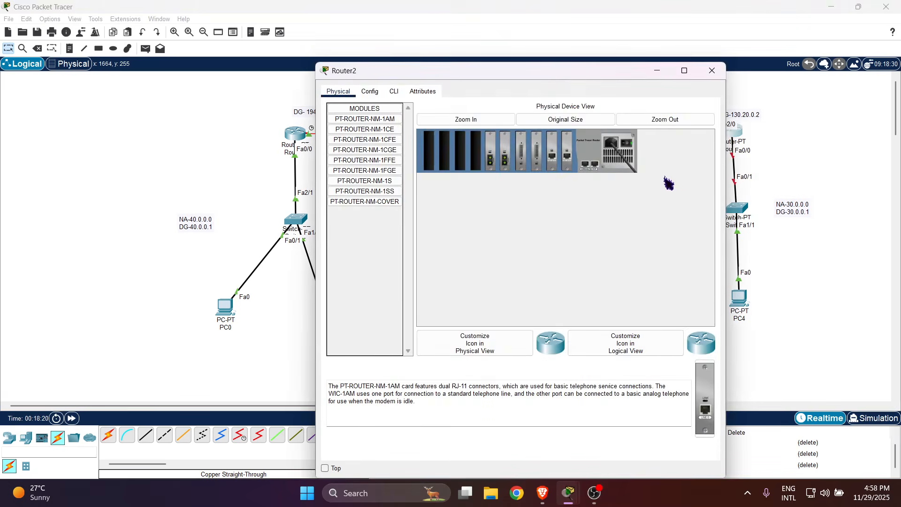
pyautogui.moveTo(563, 70); pyautogui.dragTo(377, 71)
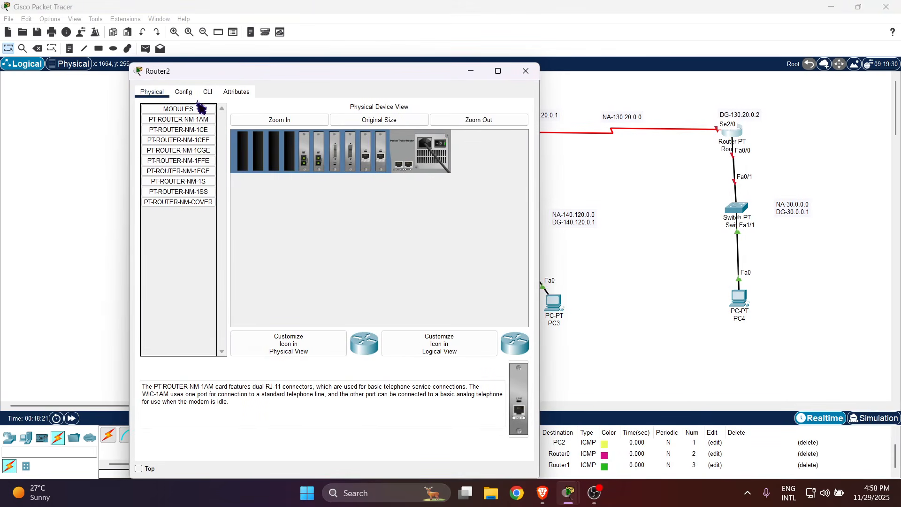
pyautogui.click(212, 96)
pyautogui.moveTo(297, 321); pyautogui.dragTo(301, 323)
pyautogui.click(448, 423)
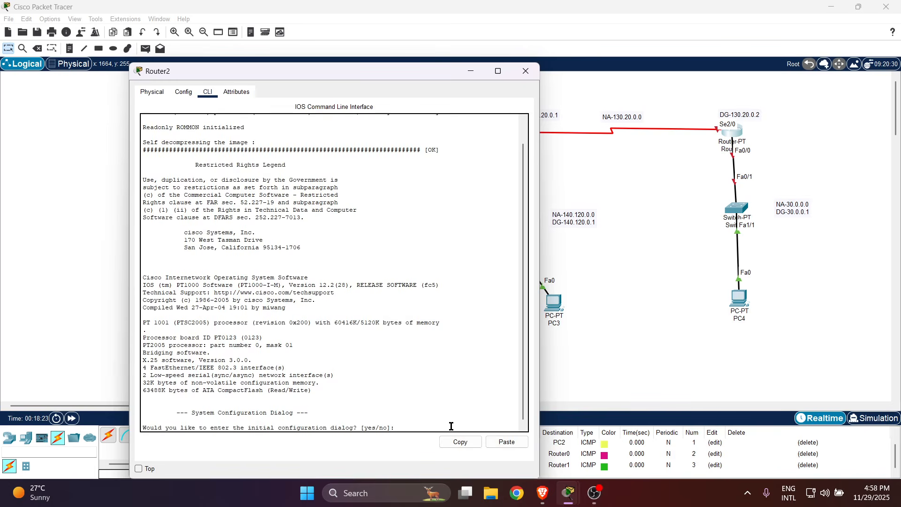
pyautogui.write('no')
pyautogui.press('Return')
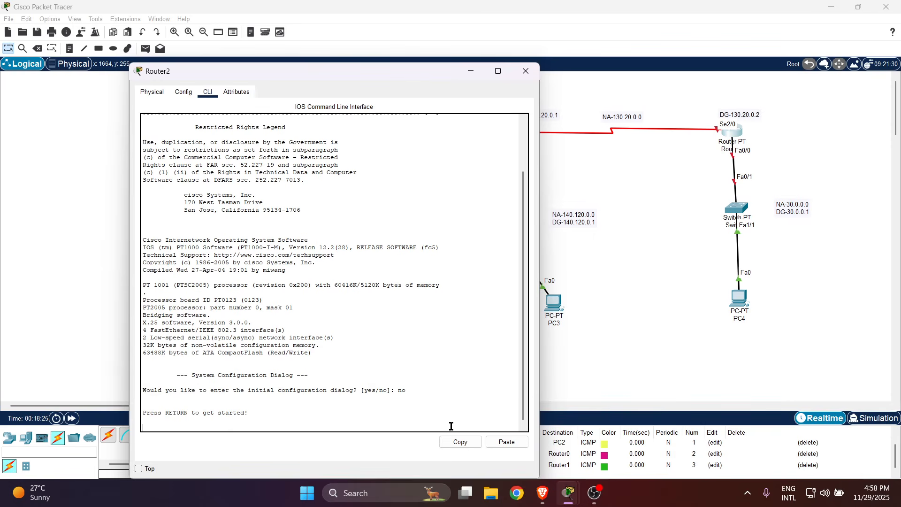
# Step: Enter privileged mode and global configuration mode on Router2 with en and config t
pyautogui.press('Return')
pyautogui.write('er>e')
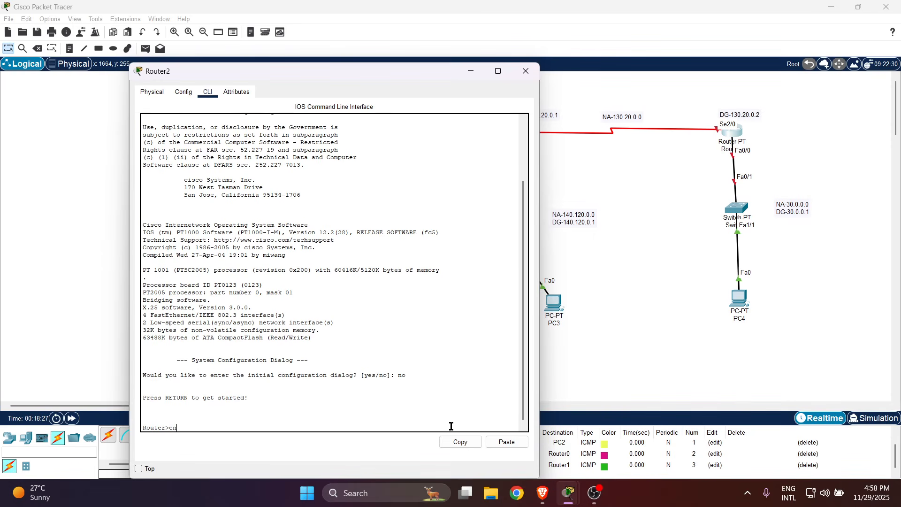
pyautogui.write('n')
pyautogui.press('Return')
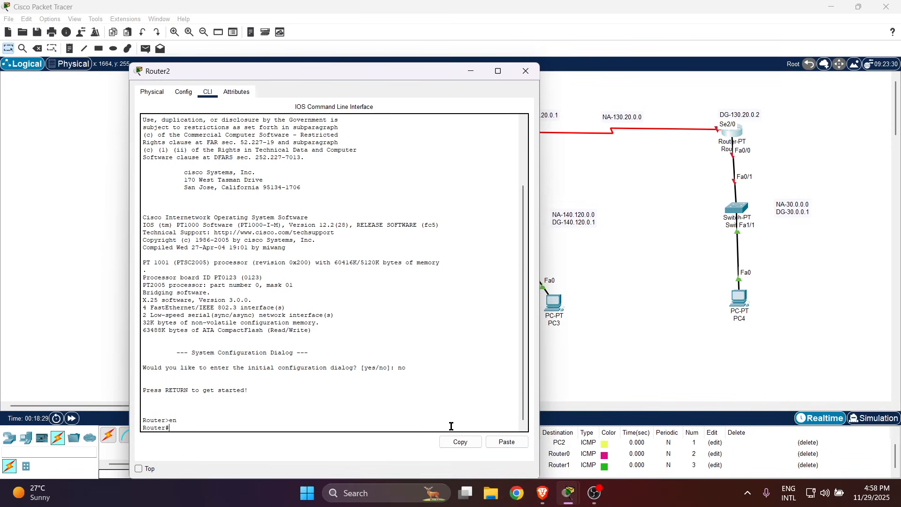
pyautogui.write('config t')
pyautogui.press('Return')
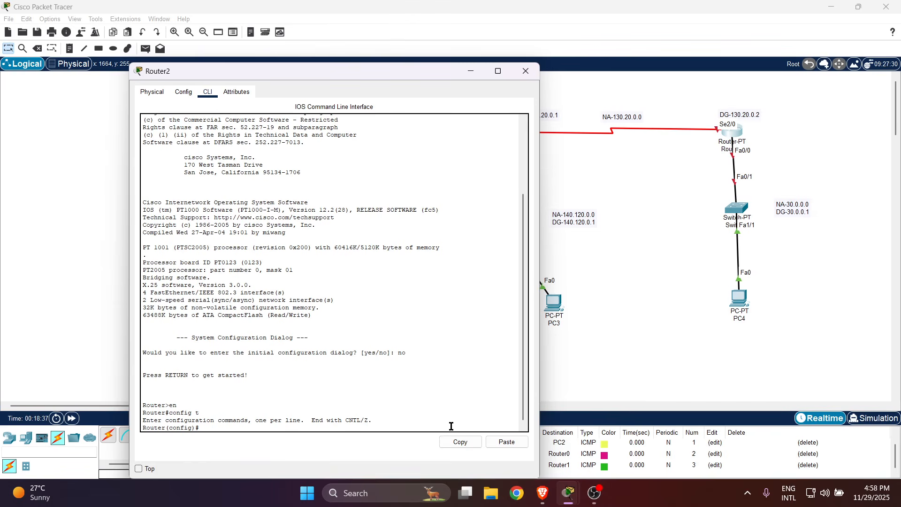
# Step: Assign IP address 30.0.0.1 with subnet mask 255.0.0.0 to Router2's Fa0/0 interface
pyautogui.write('inte')
pyautogui.write('rface Fa0/0')
pyautogui.press('Return')
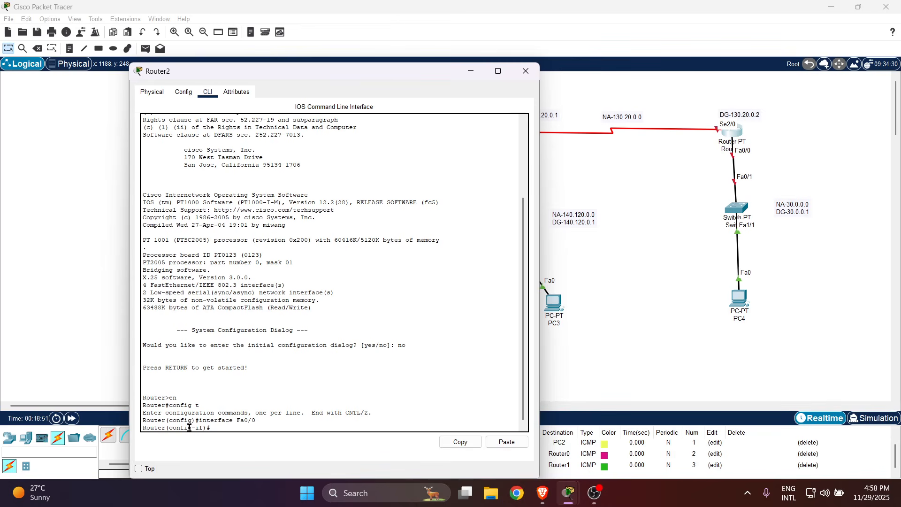
pyautogui.write('ipo')
pyautogui.write('address')
pyautogui.write(' 30.0.0.')
pyautogui.write('1 255.255.2')
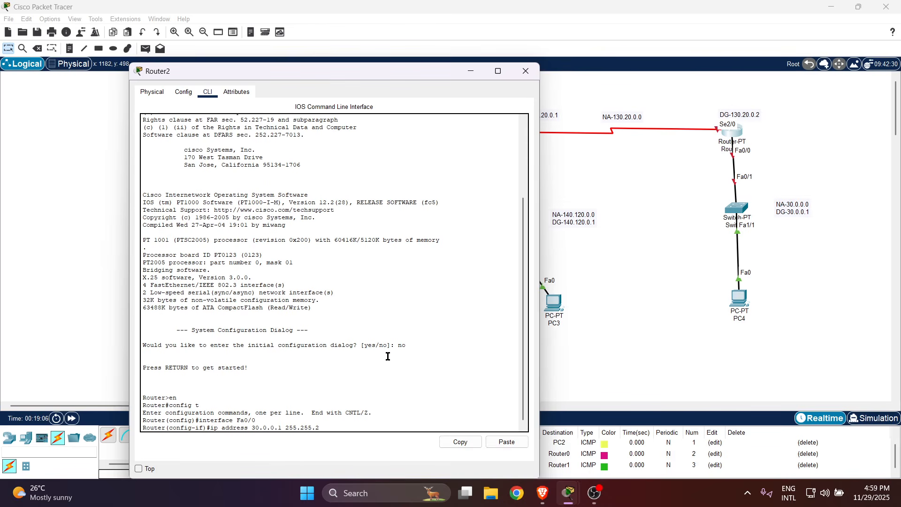
pyautogui.press('BackSpace')
pyautogui.press('BackSpace')
pyautogui.press('BackSpace')
pyautogui.write('0.0.0')
pyautogui.press('Return')
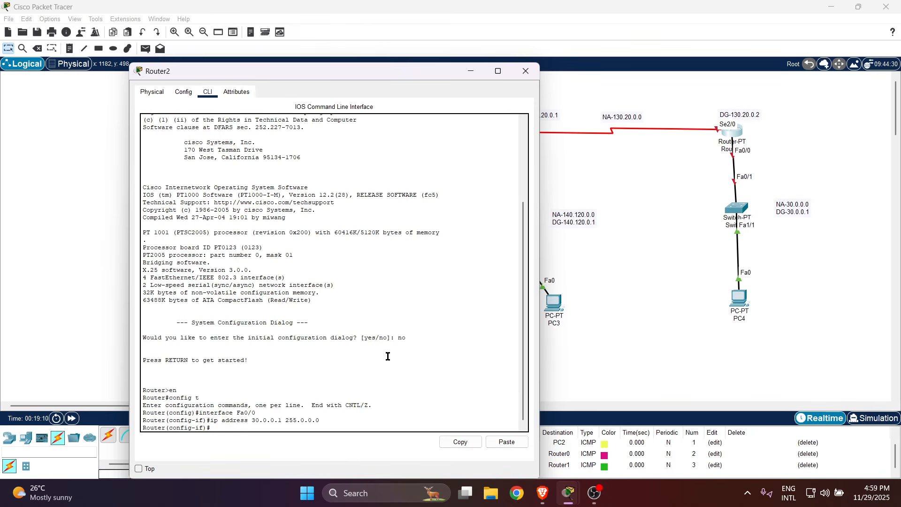
# Step: Enable Router2's Fa0/0 with no shutdown and exit its interface configuration
pyautogui.write('no shutdown')
pyautogui.press('Return')
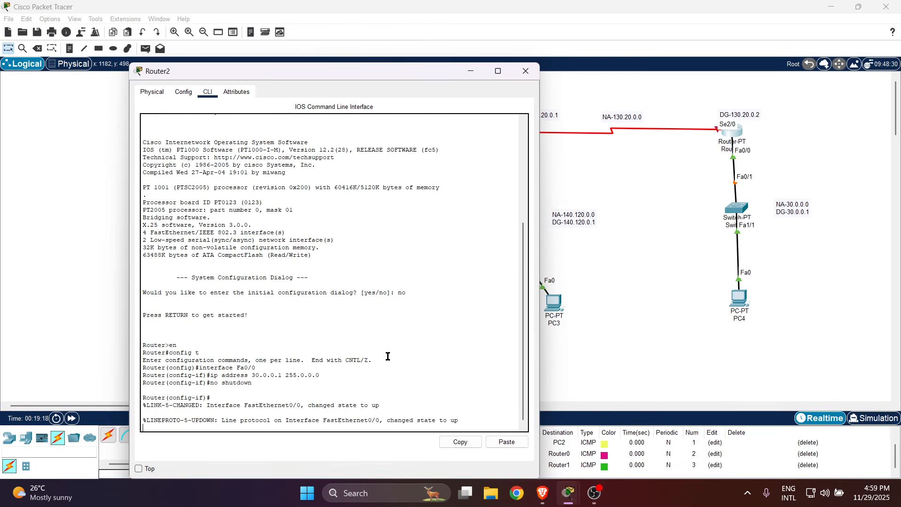
pyautogui.press('Return')
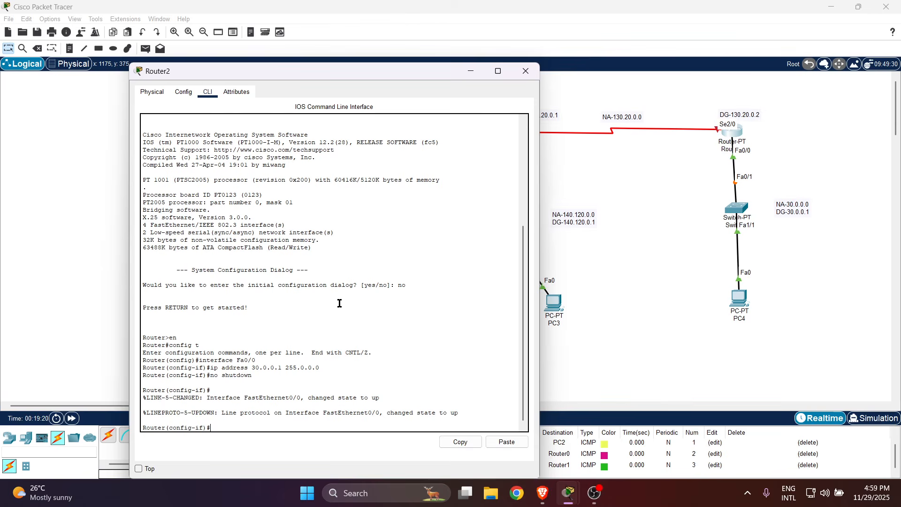
pyautogui.write('exit')
pyautogui.press('Return')
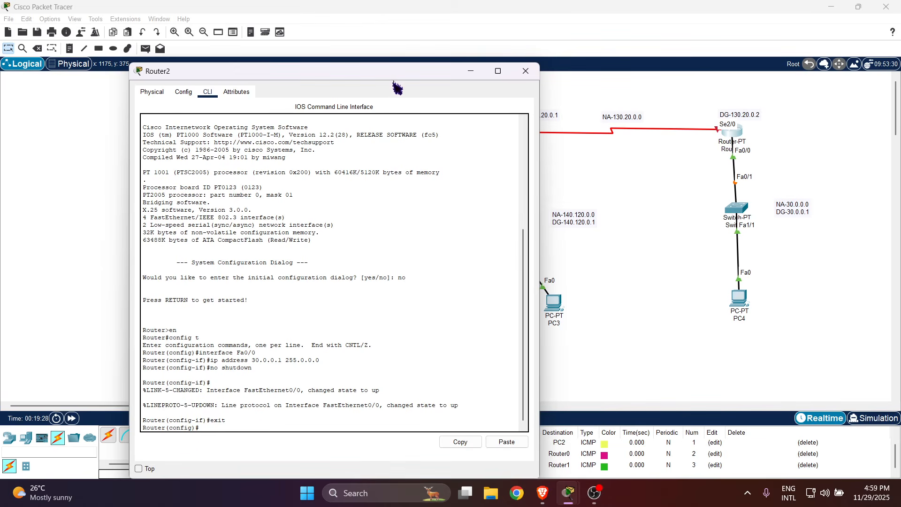
# Step: Assign IP address 130.20.0.2 with subnet mask 255.255.0.0 to Router2's Se2/0 interface
pyautogui.moveTo(392, 81); pyautogui.dragTo(370, 84)
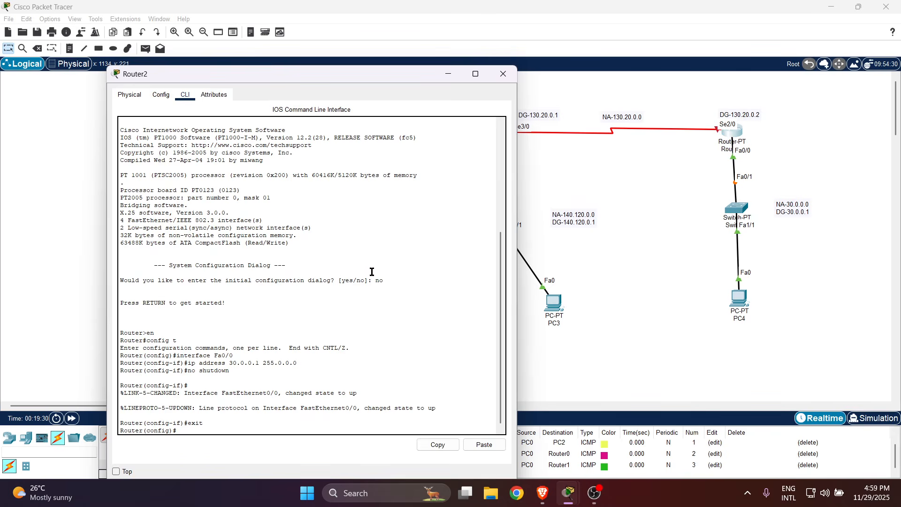
pyautogui.write('interface Se2/0')
pyautogui.press('Return')
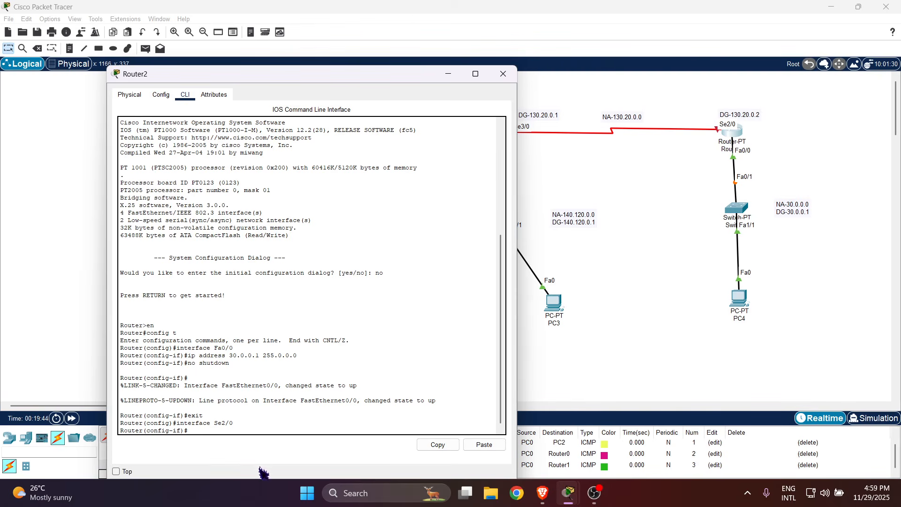
pyautogui.write('ip address 130.20.0.2 255.255.0')
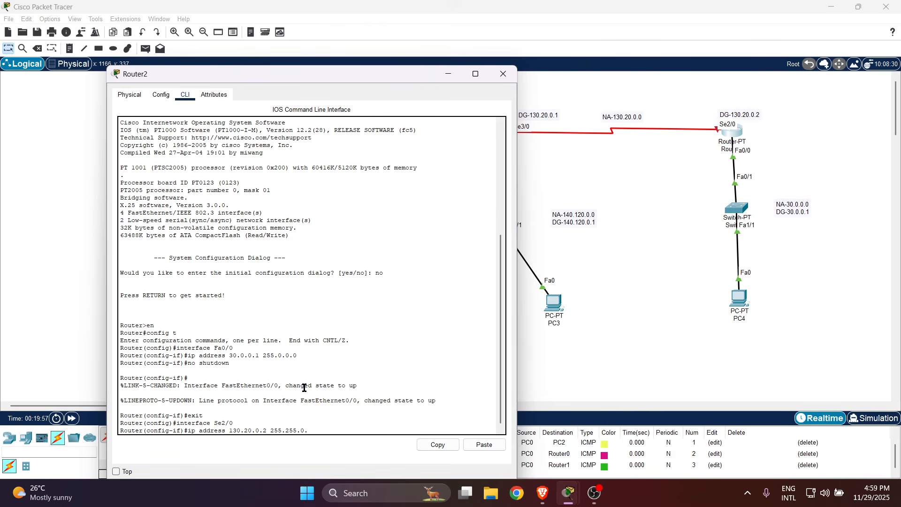
pyautogui.write('.0')
pyautogui.press('Return')
# Step: Enable Router2's Se2/0 interface with no shutdown and return to its command prompt
pyautogui.write('no shu')
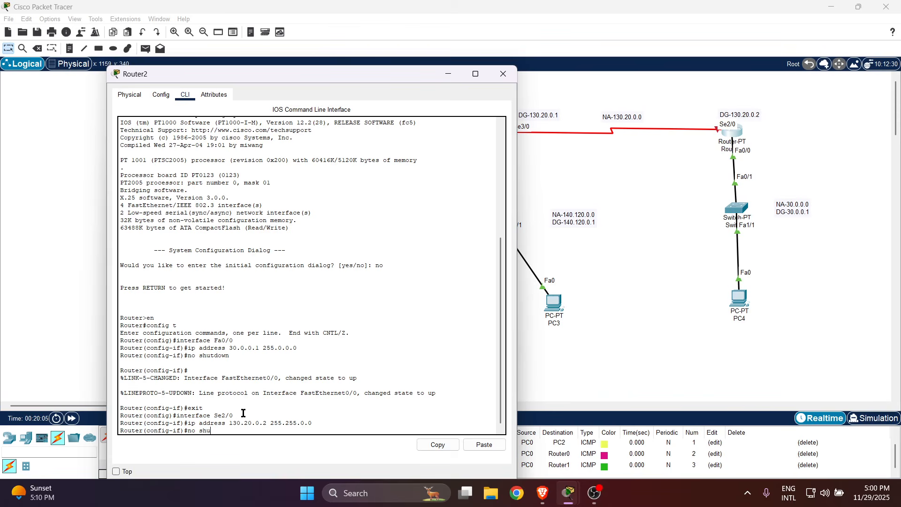
pyautogui.write('own')
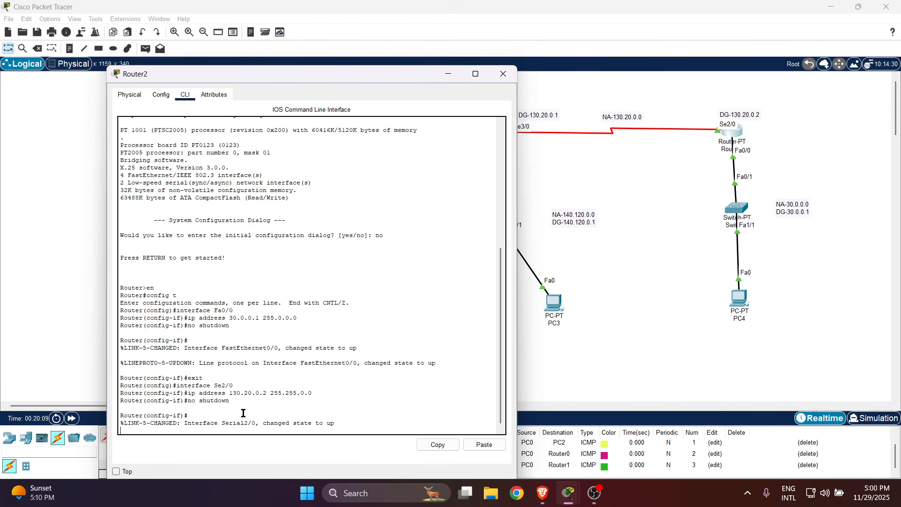
pyautogui.press('Return')
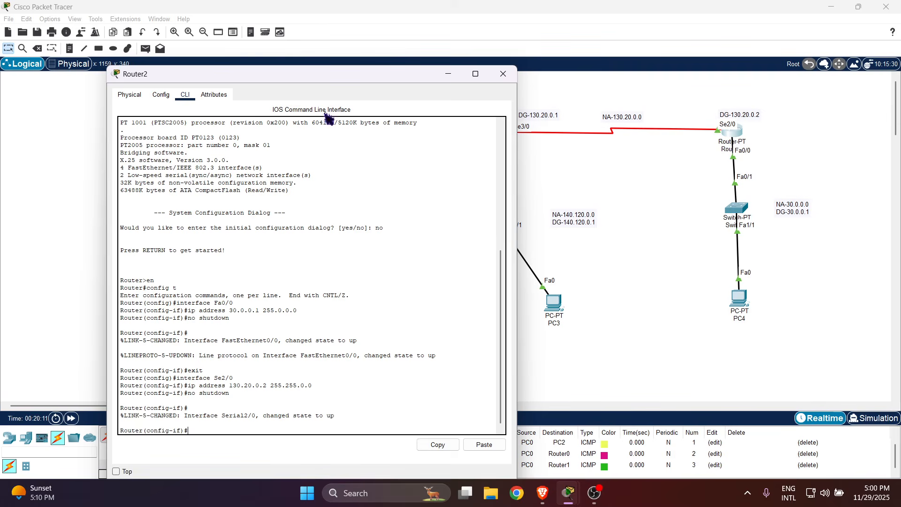
pyautogui.click(346, 62)
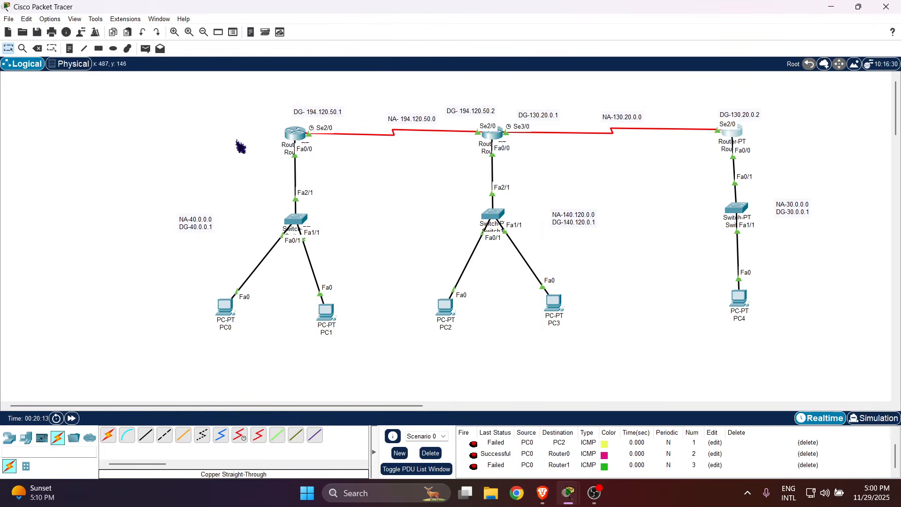
pyautogui.click(739, 134)
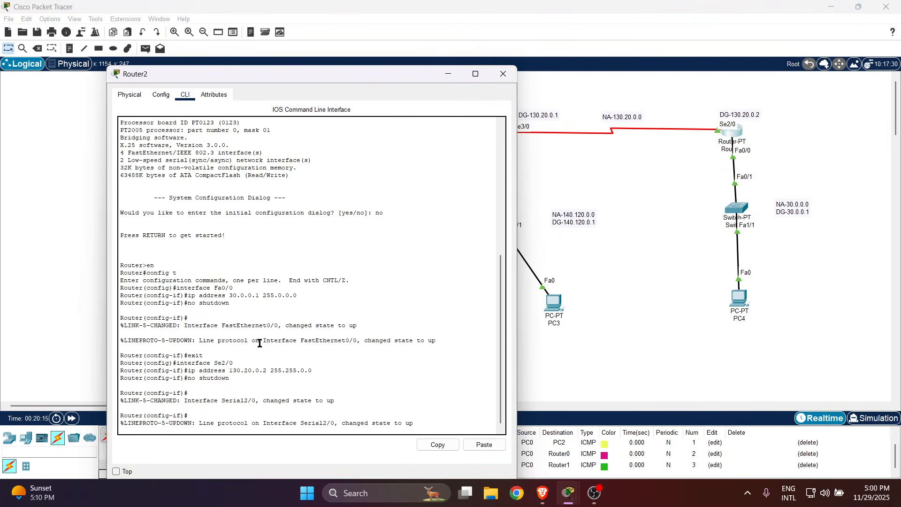
pyautogui.press('Return')
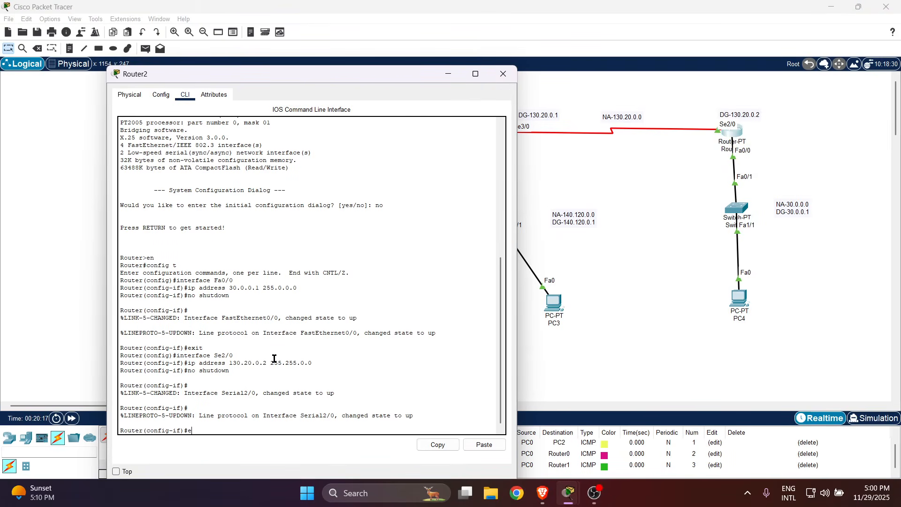
# Step: Exit Router2's interface configuration, save with do write, end configuration mode and close Router2's window
pyautogui.press('Return')
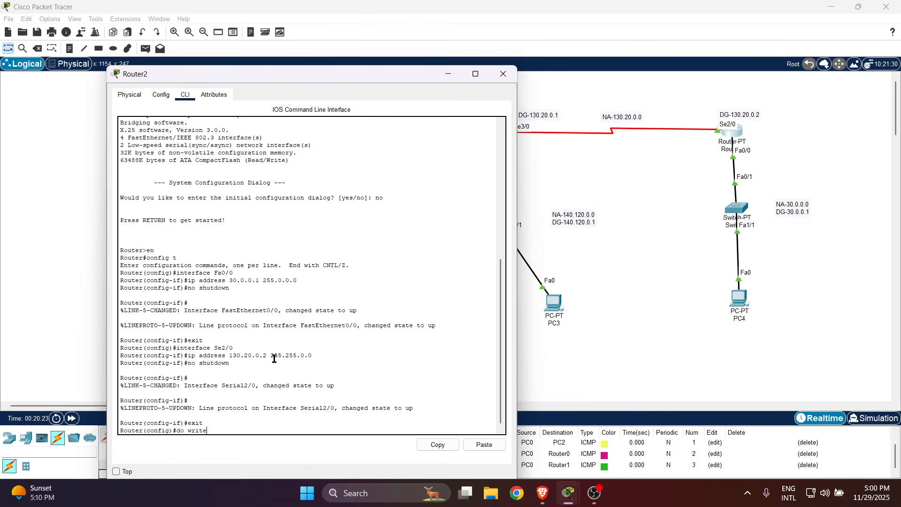
pyautogui.press('Return')
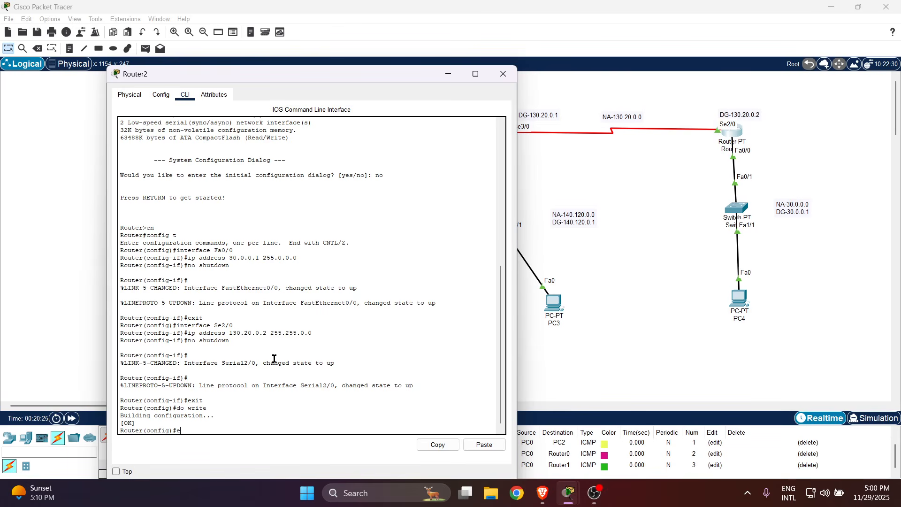
pyautogui.press('Return')
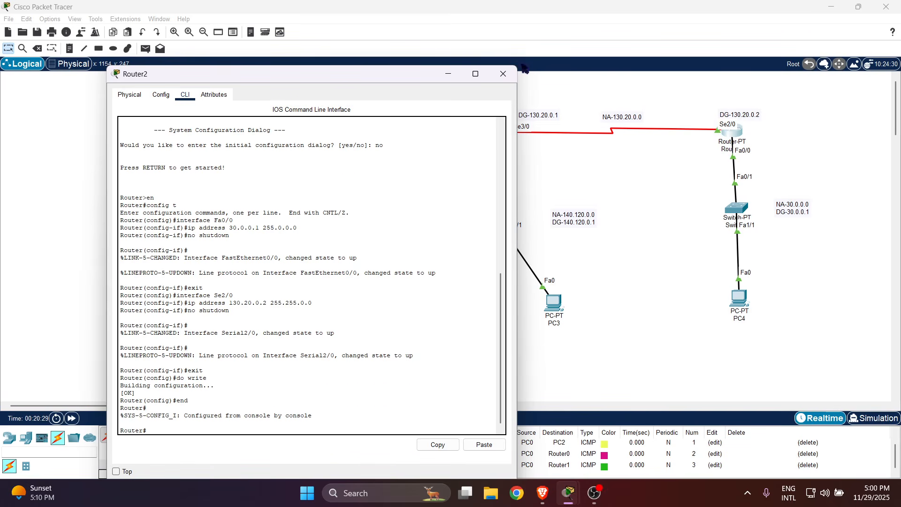
pyautogui.click(503, 73)
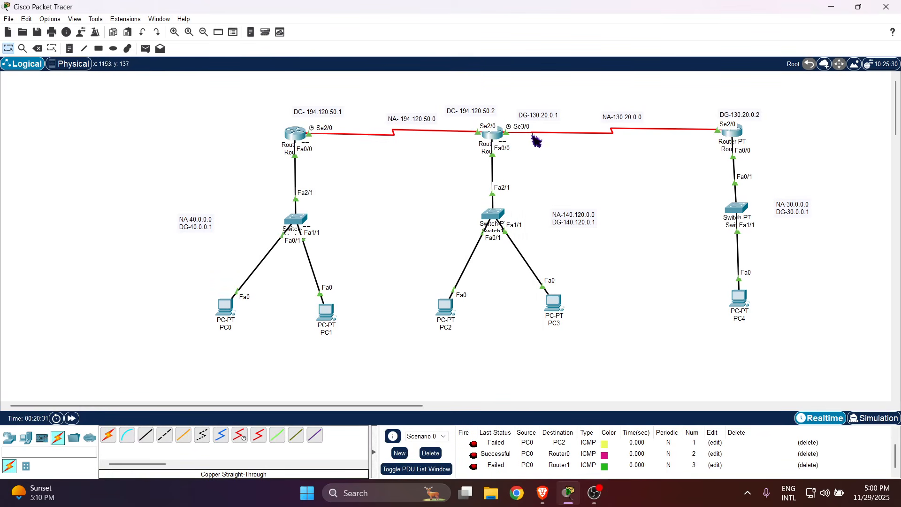
pyautogui.moveTo(206, 96); pyautogui.dragTo(793, 348)
pyautogui.click(793, 348)
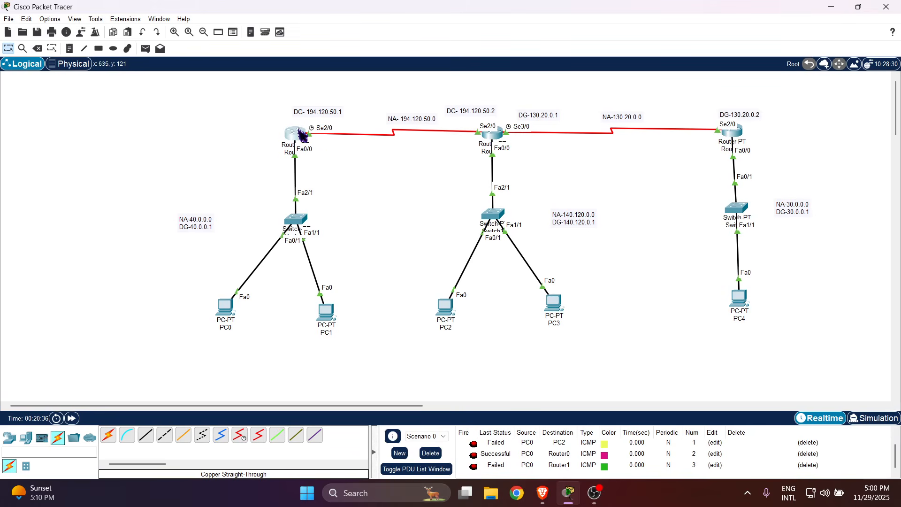
pyautogui.click(295, 134)
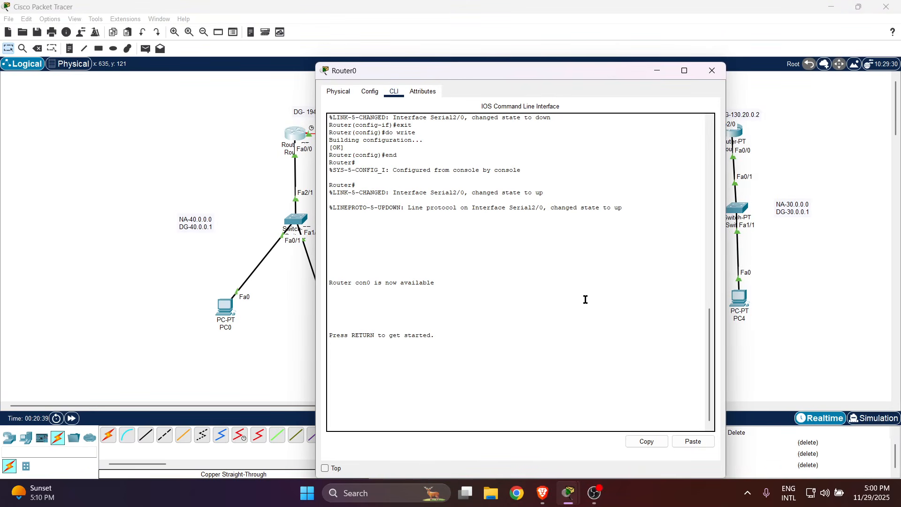
pyautogui.click(712, 71)
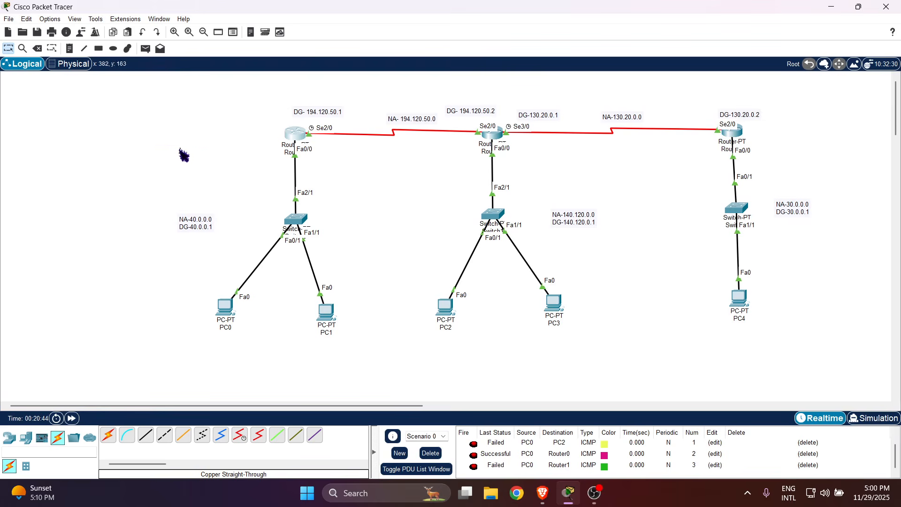
pyautogui.click(223, 309)
pyautogui.click(712, 70)
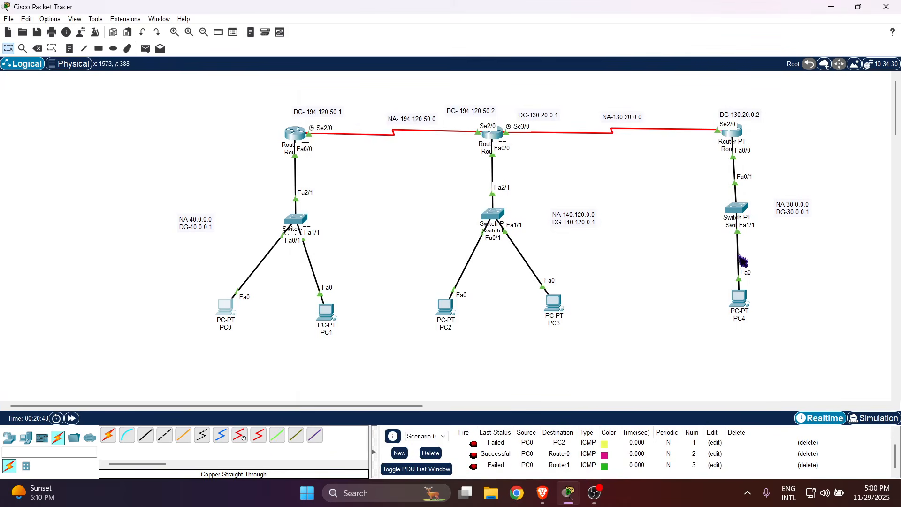
# Step: Give PC4 the static IPv4 address 30.0.0.2, subnet mask 255.0.0.0 and its network's labelled default gateway 30.0.0.1, and close its window
pyautogui.click(739, 299)
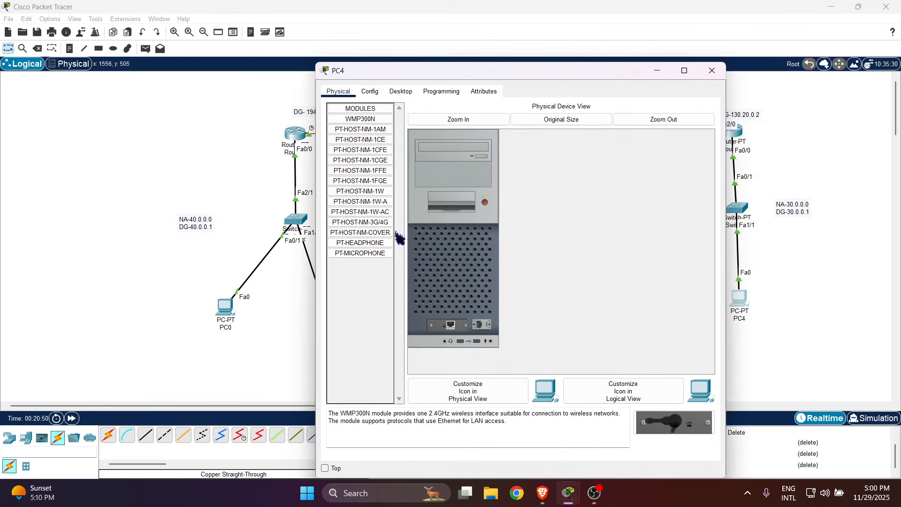
pyautogui.click(370, 91)
pyautogui.click(400, 92)
pyautogui.click(373, 133)
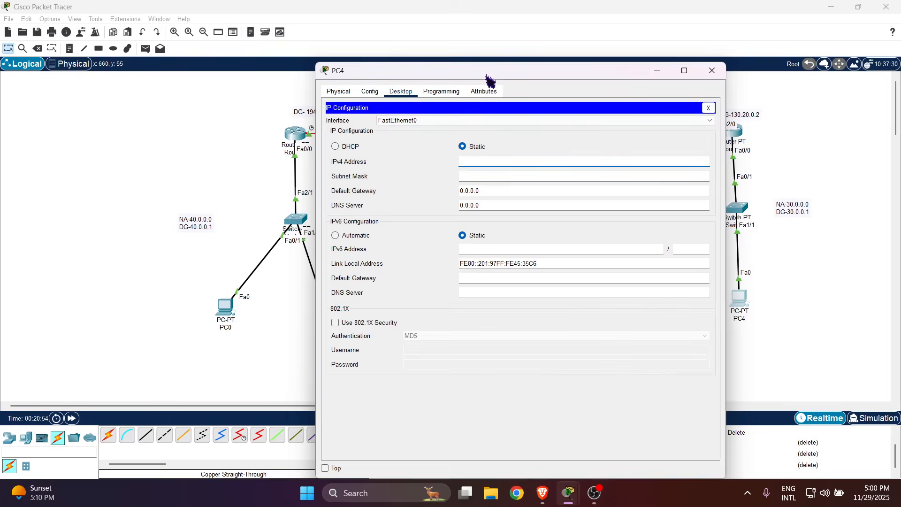
pyautogui.moveTo(487, 71); pyautogui.dragTo(402, 53)
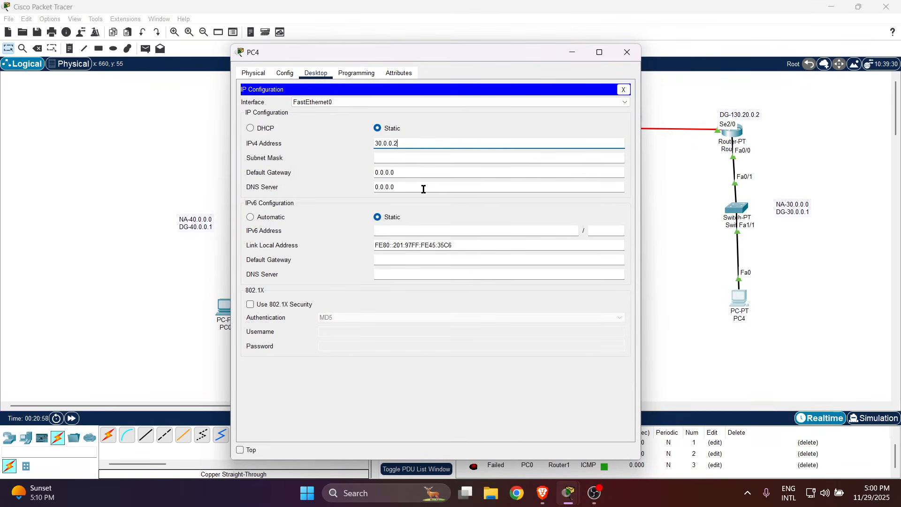
pyautogui.click(390, 174)
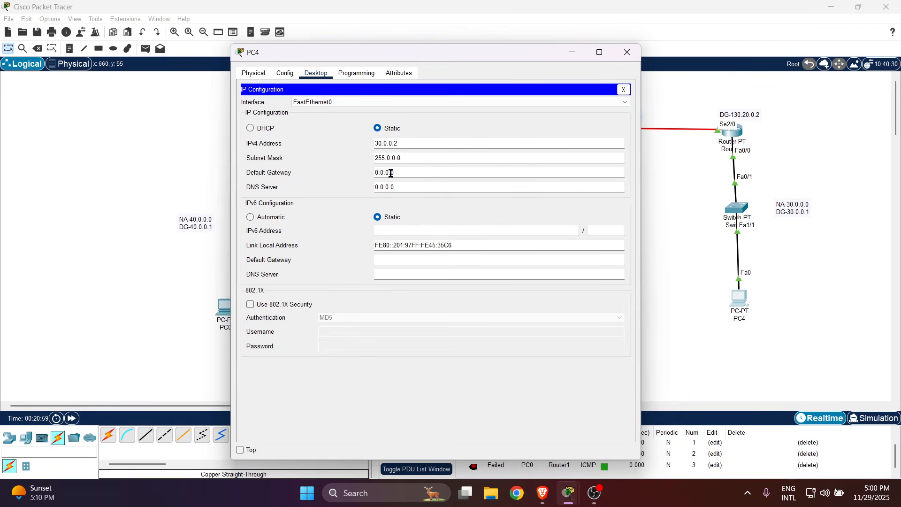
pyautogui.write('3')
pyautogui.click(623, 89)
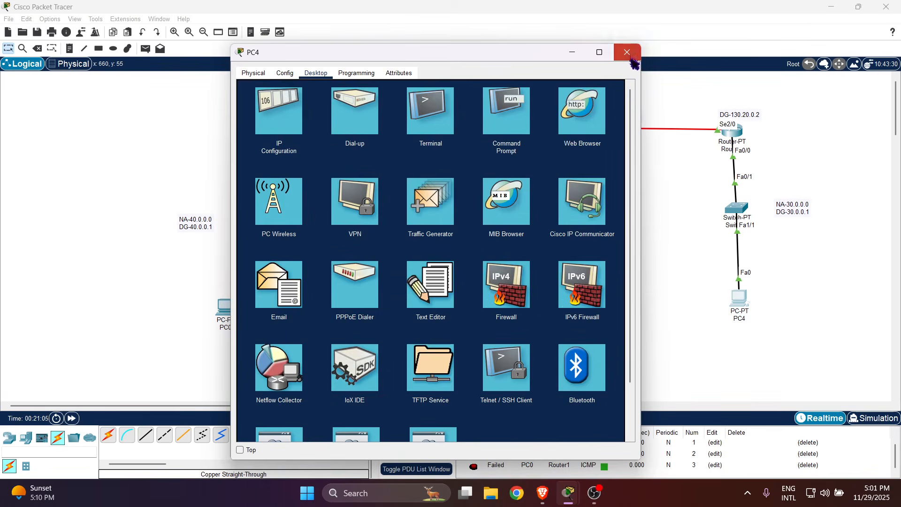
pyautogui.click(629, 55)
pyautogui.moveTo(66, 101); pyautogui.dragTo(825, 375)
pyautogui.moveTo(107, 92); pyautogui.dragTo(853, 361)
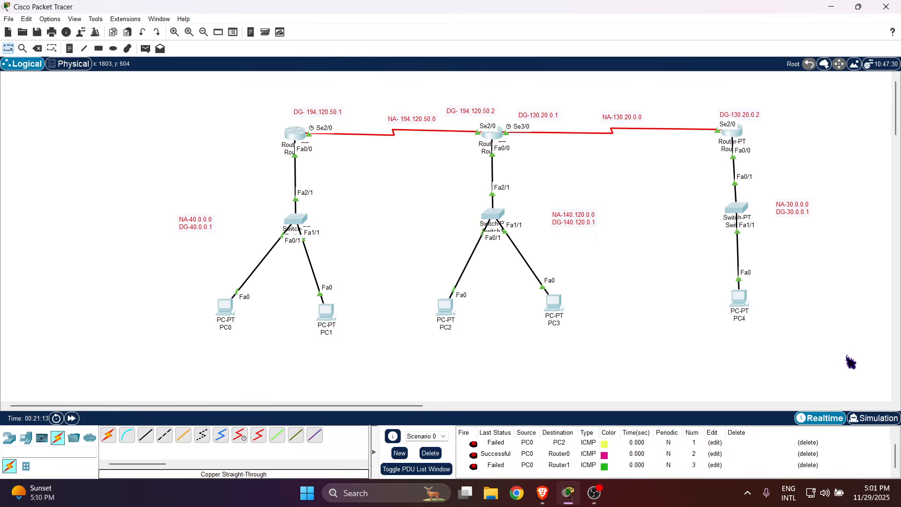
pyautogui.click(851, 362)
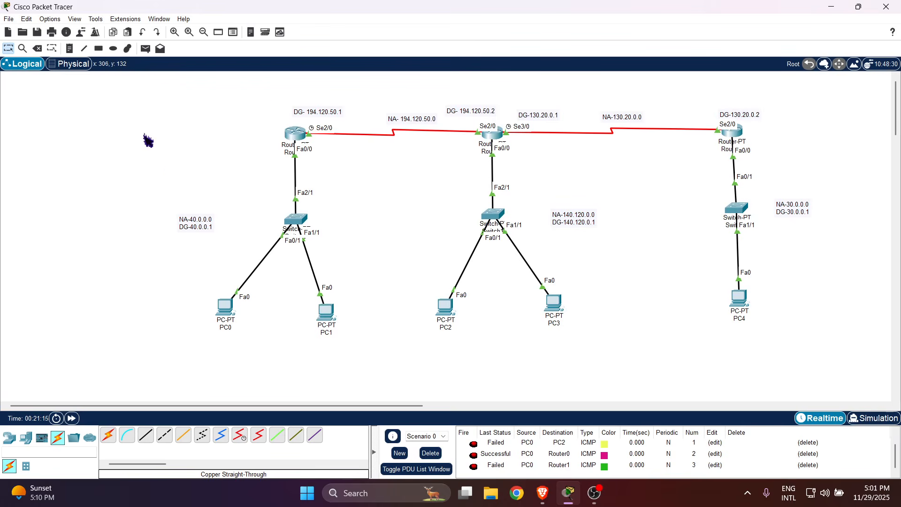